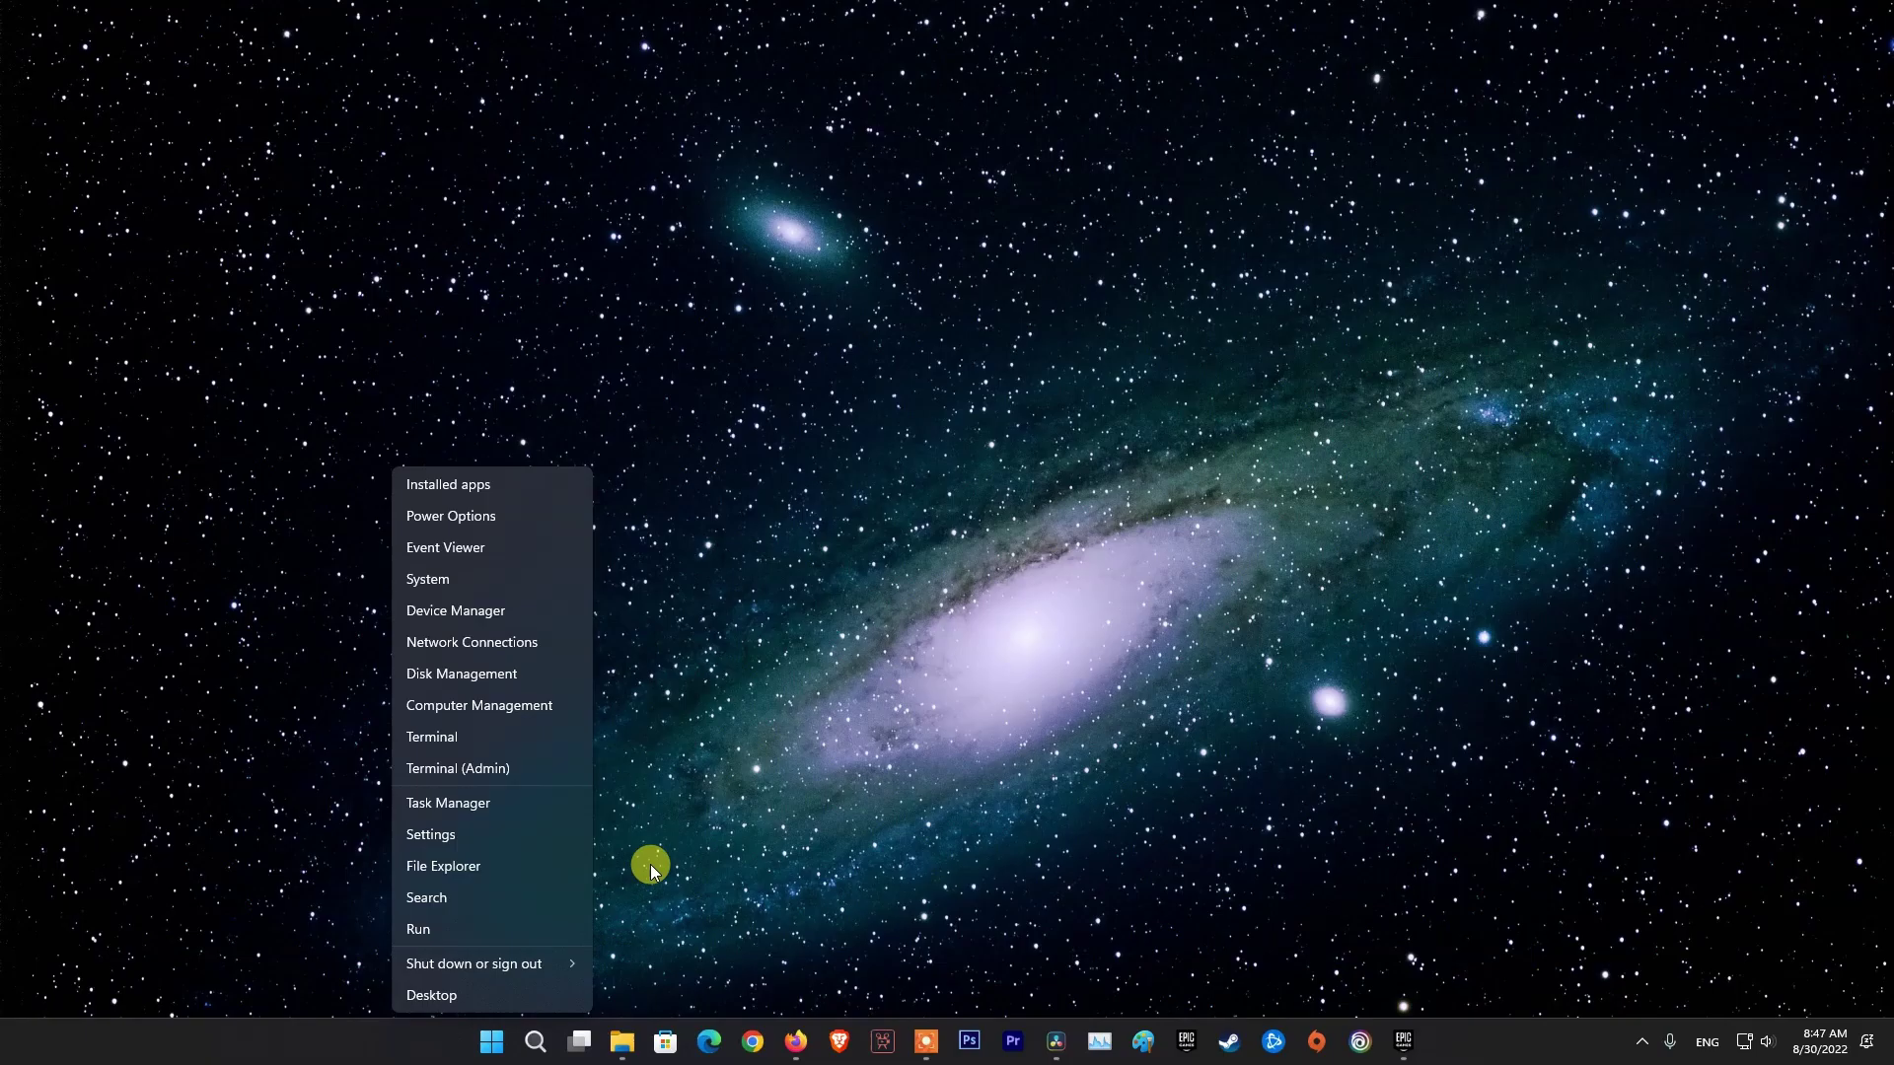
End the EpicGamesLauncher task in Task Manager, then close Task Manager
left_click(498, 802)
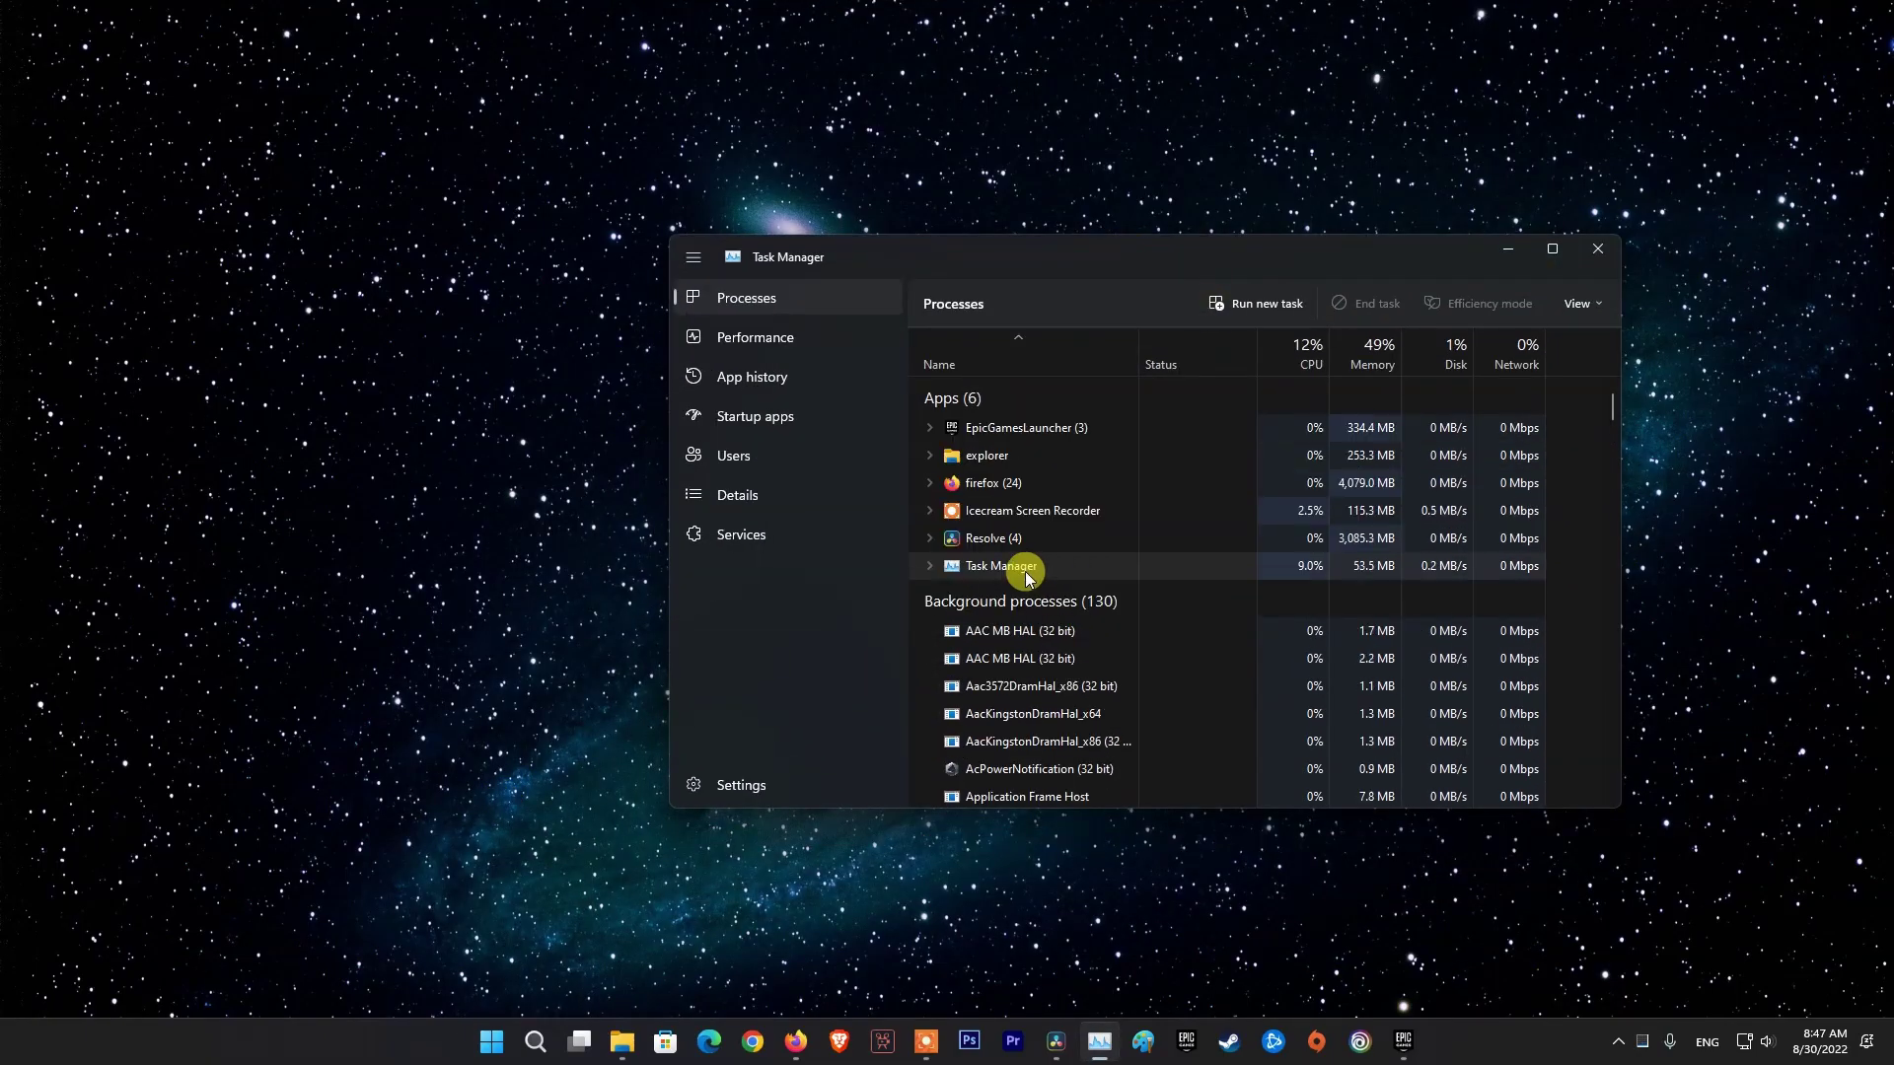
right_click(1045, 439)
left_click(1102, 543)
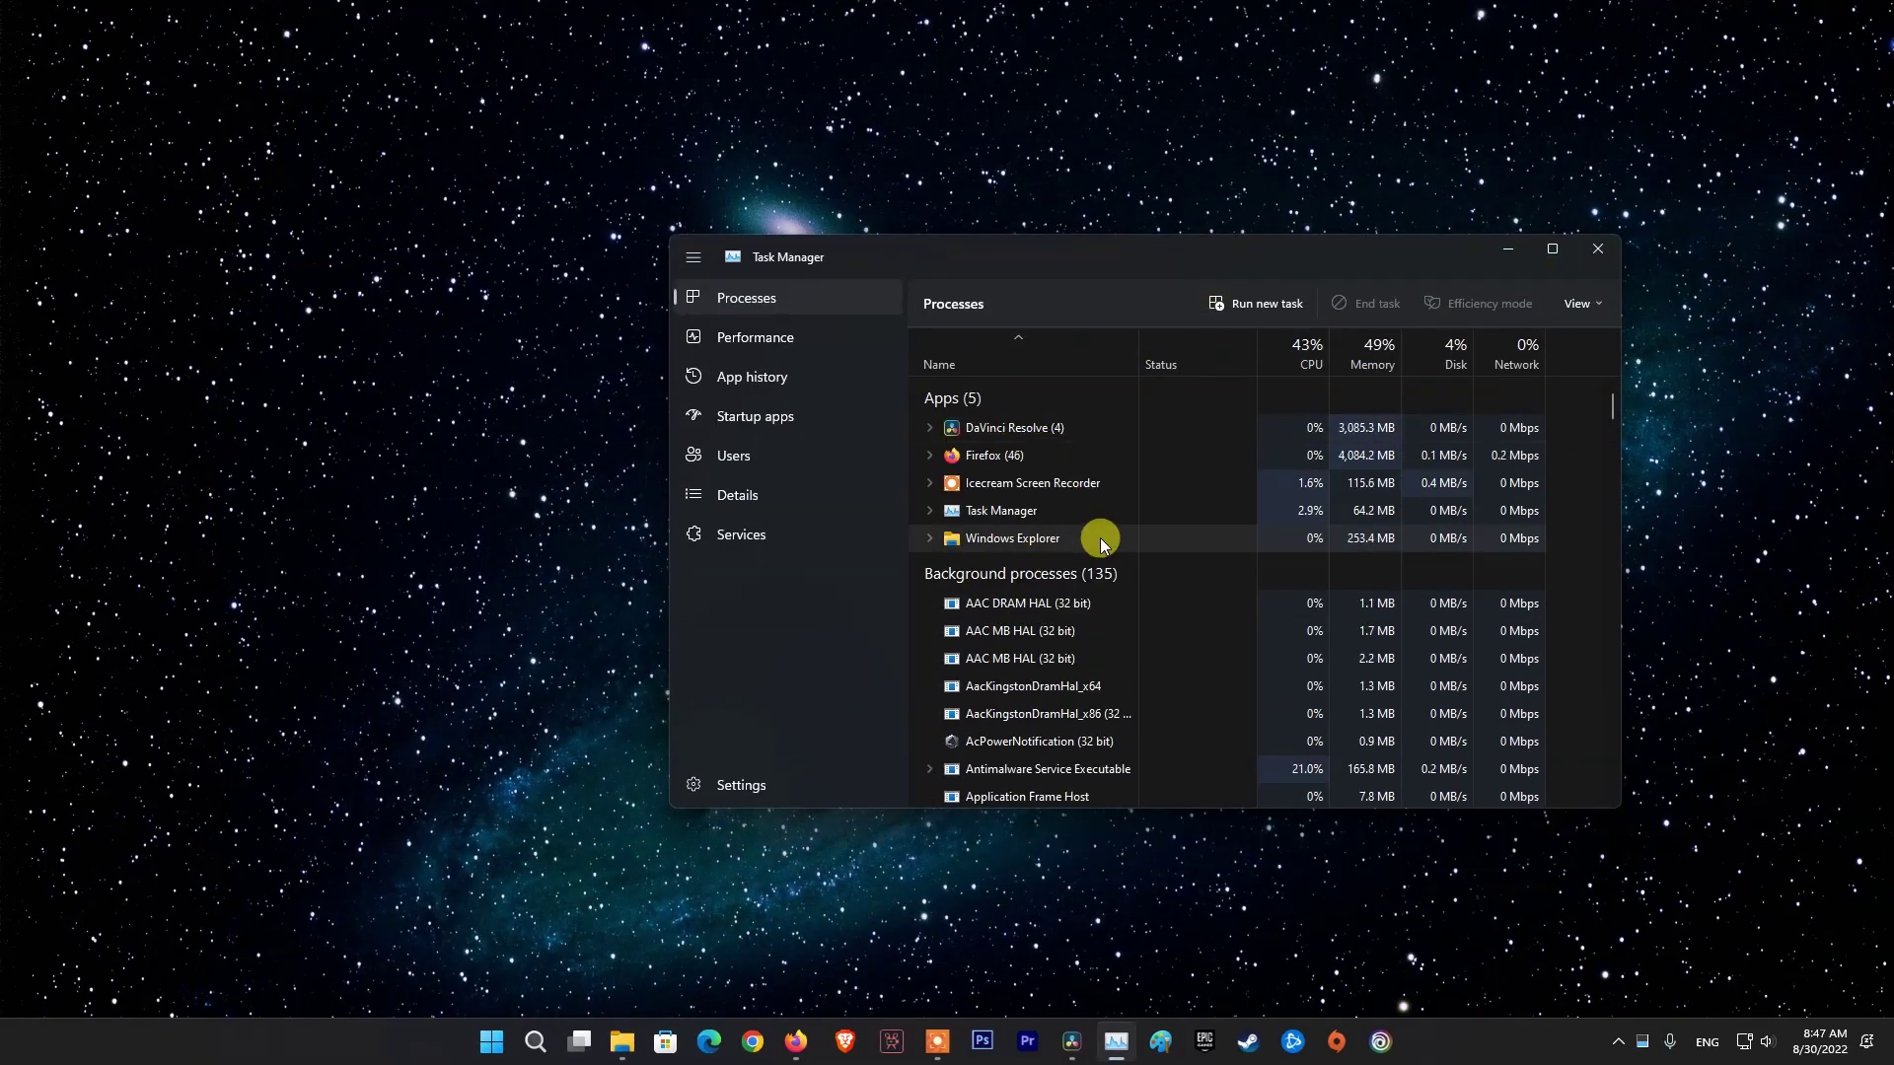
left_click(1544, 279)
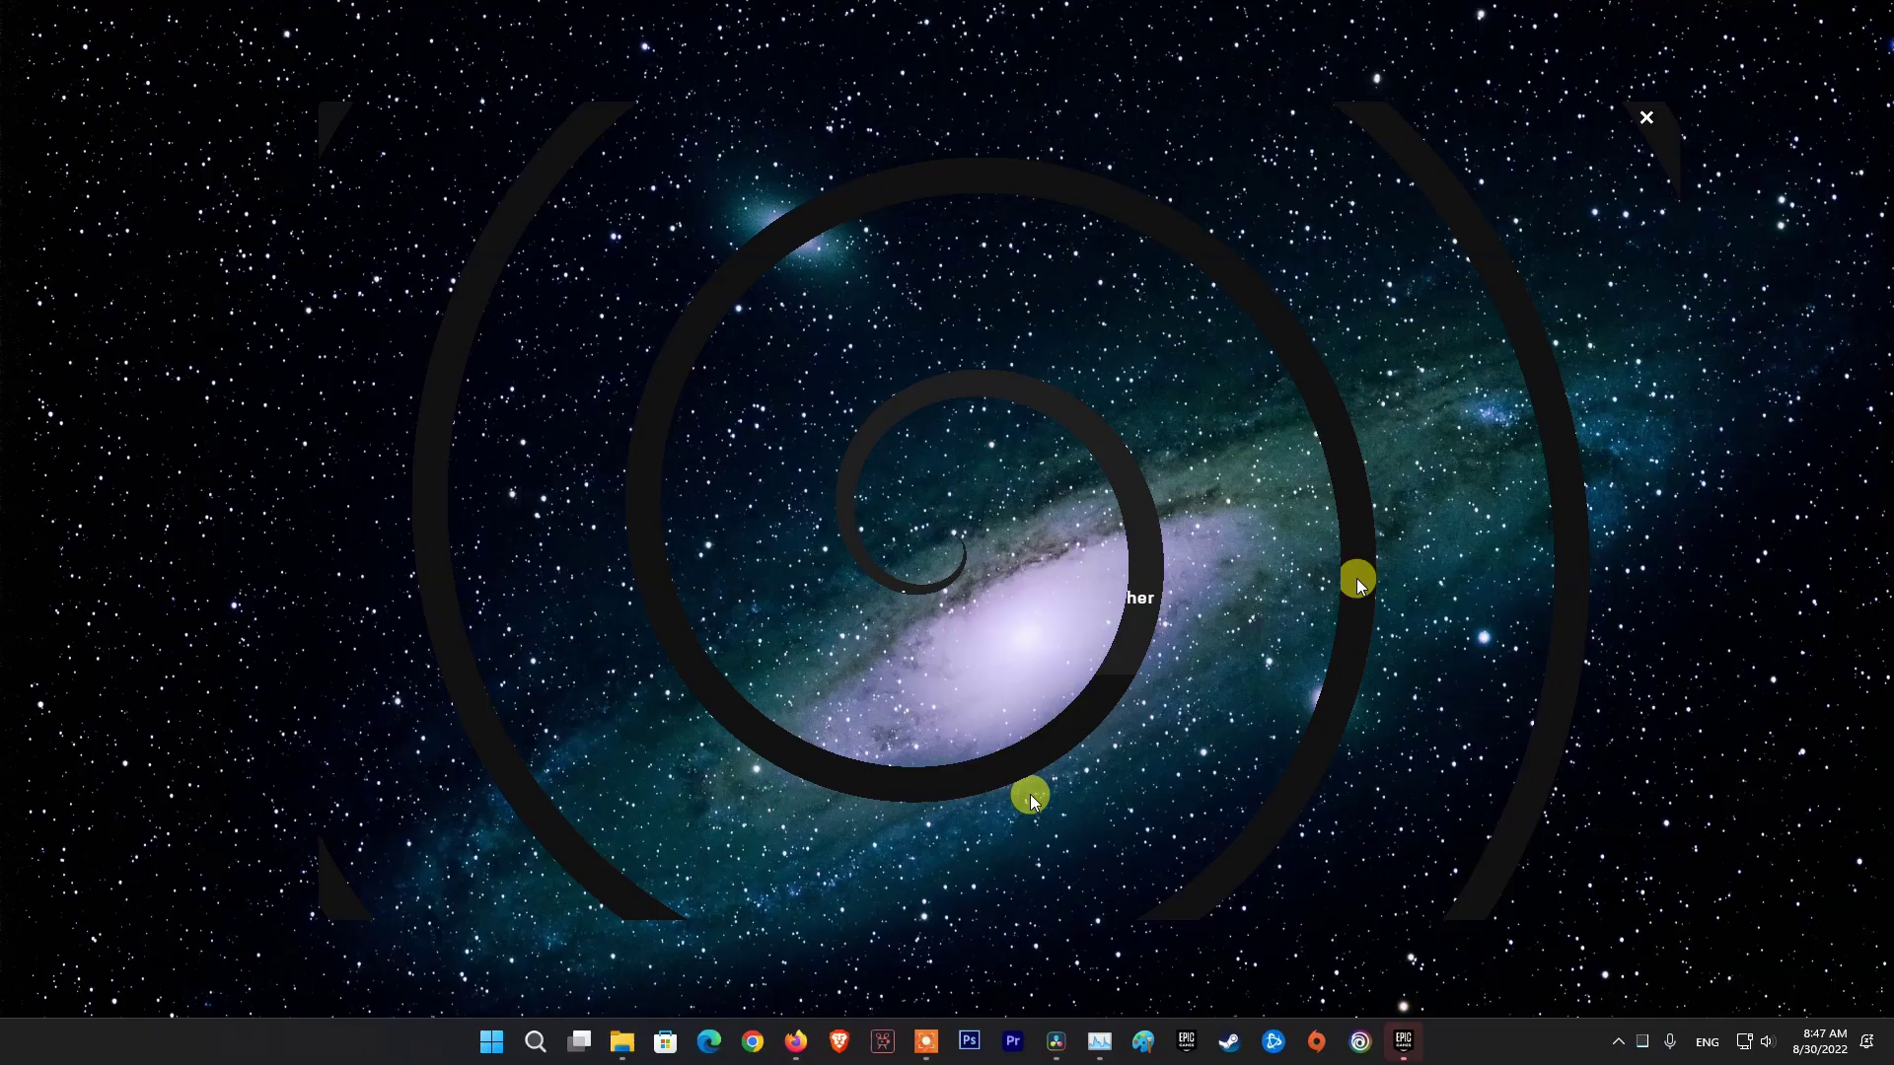
Bring up the Start menu power options to restart the PC
left_click(485, 1038)
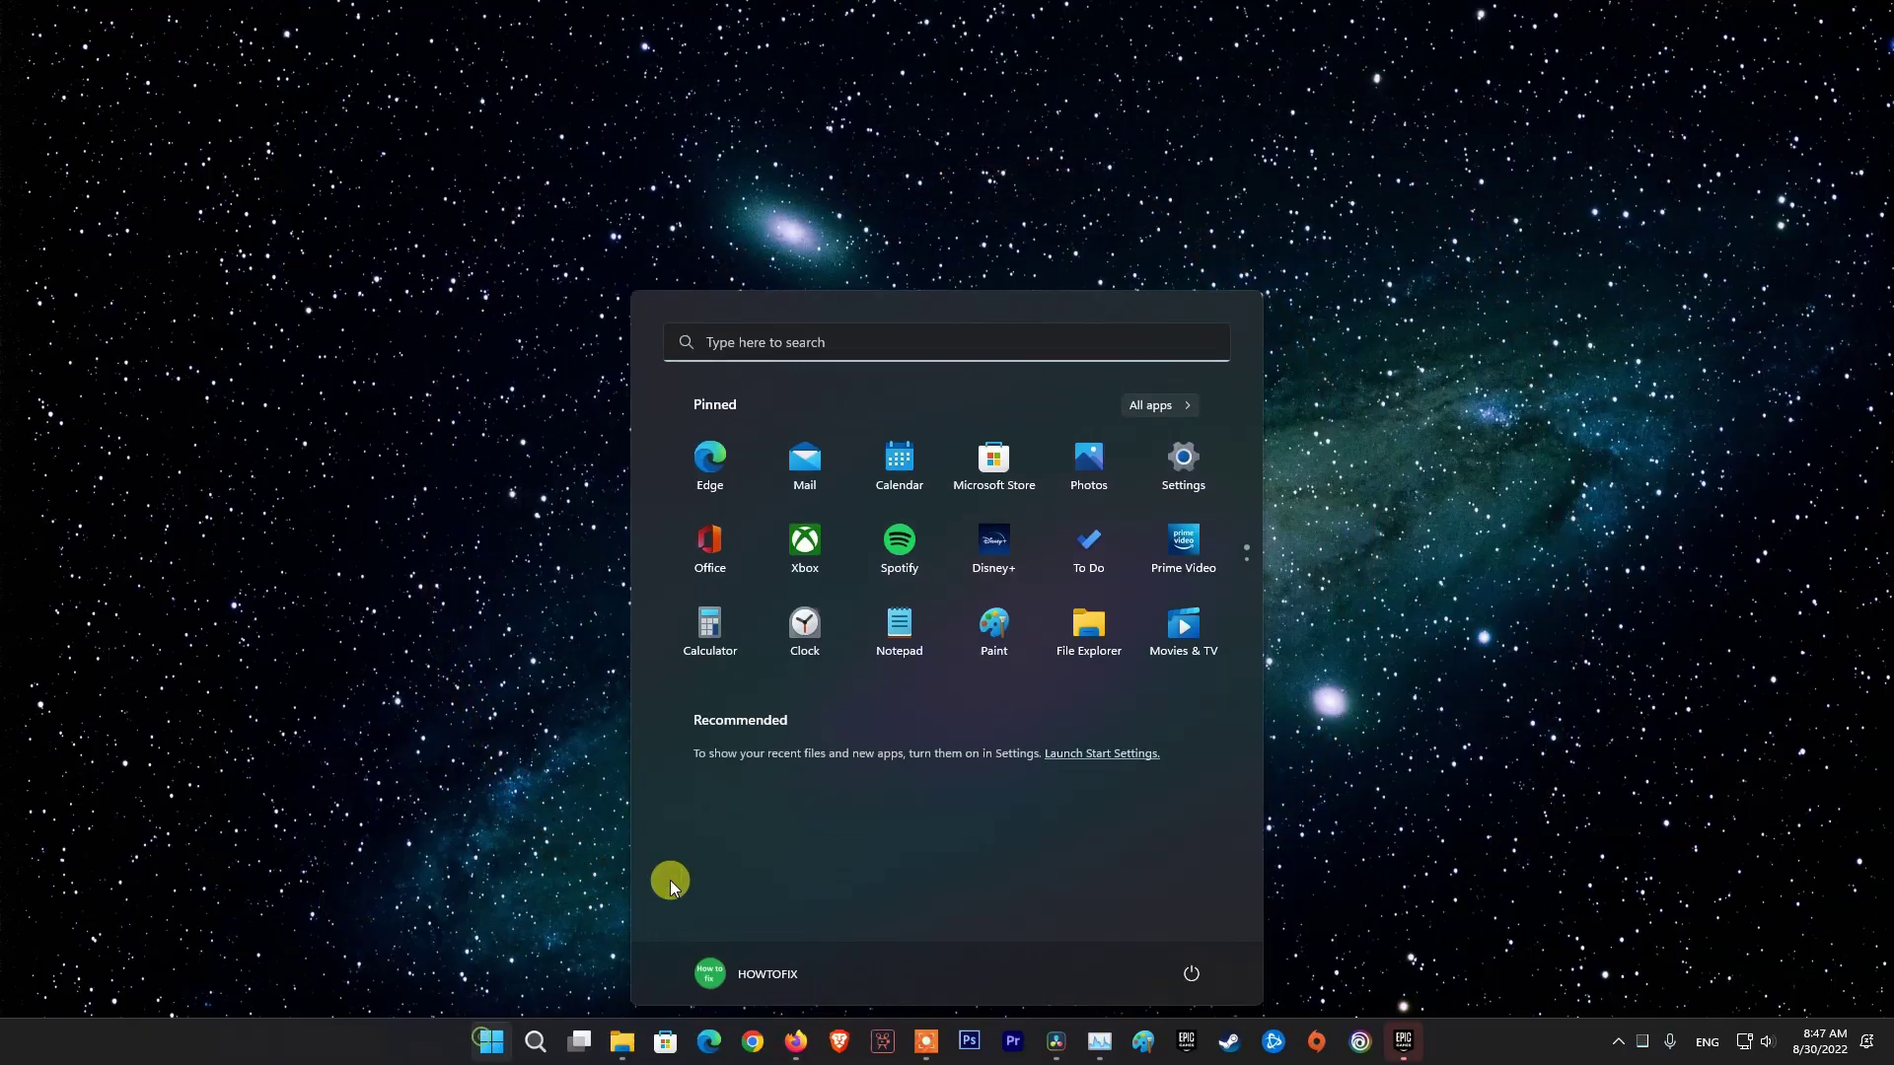
left_click(1188, 974)
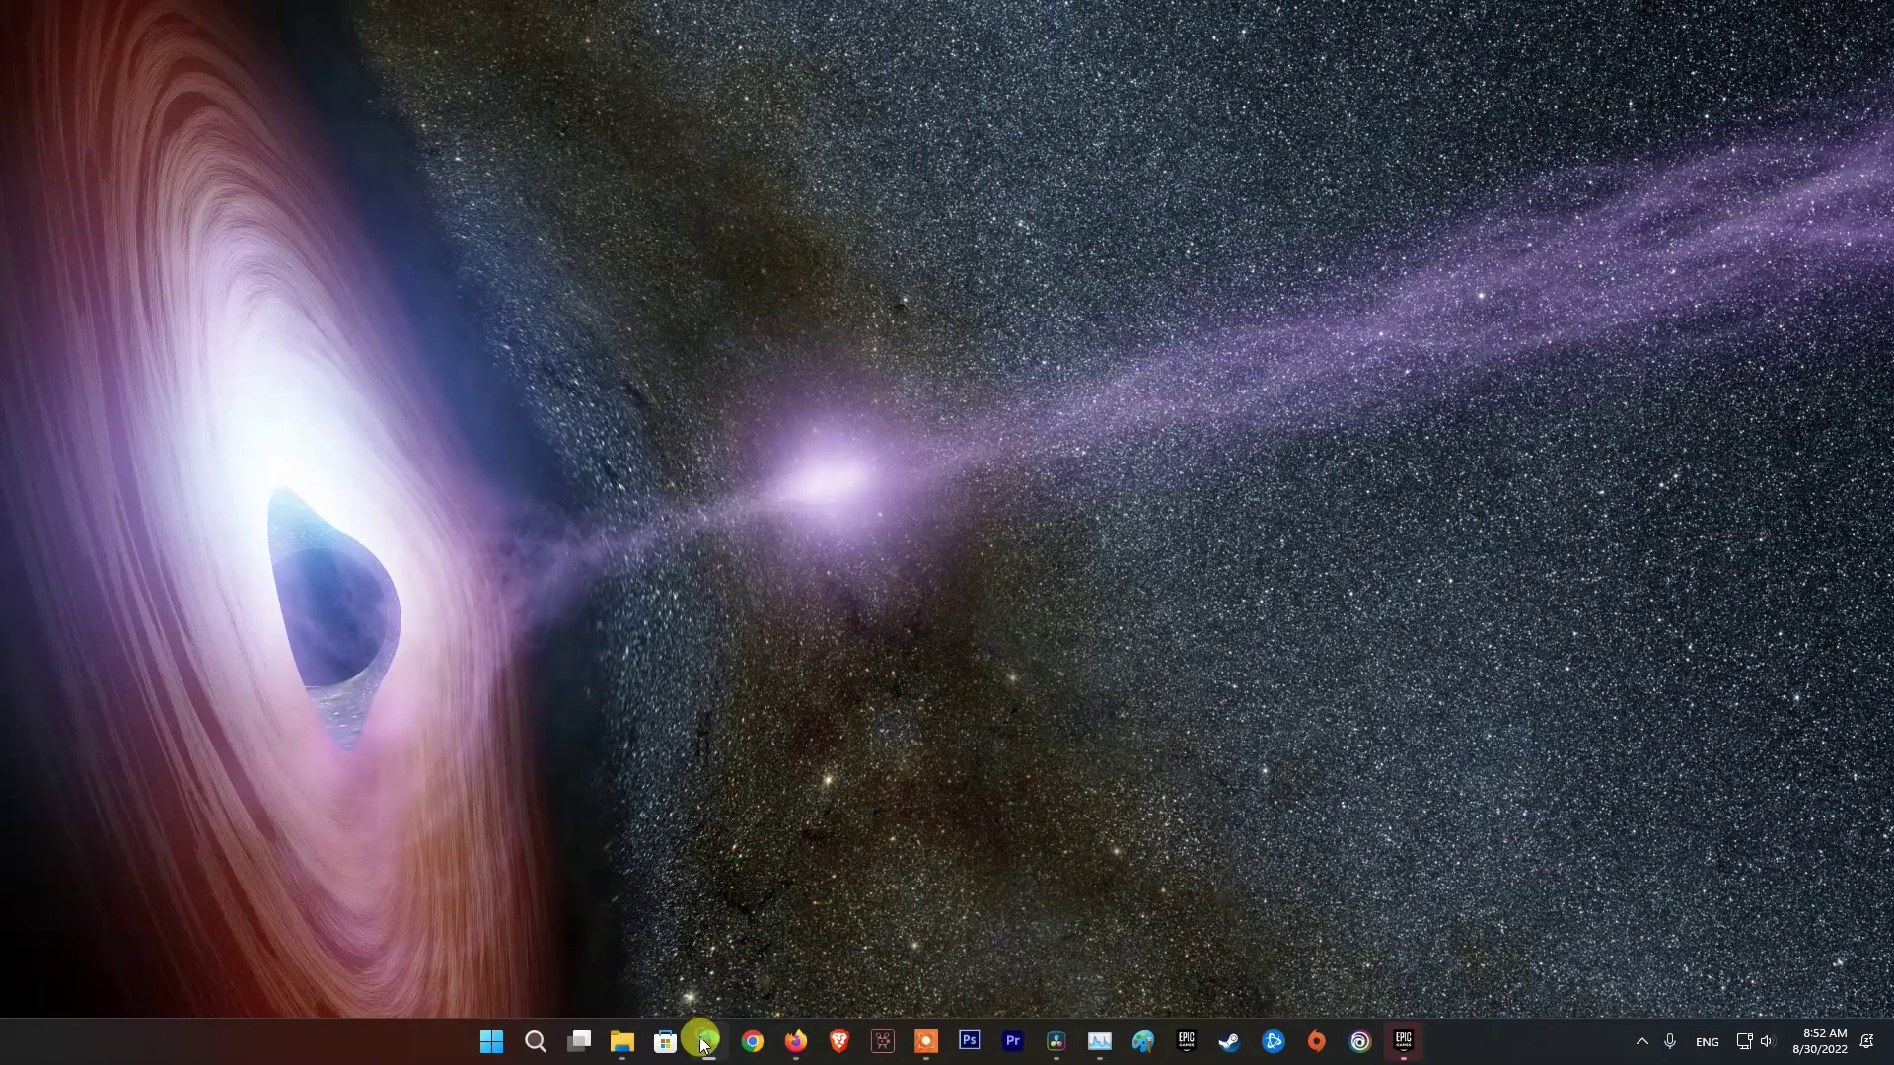
On the Epic Games status page, expand Epic Games Store and review its sub-service statuses
left_click(702, 1043)
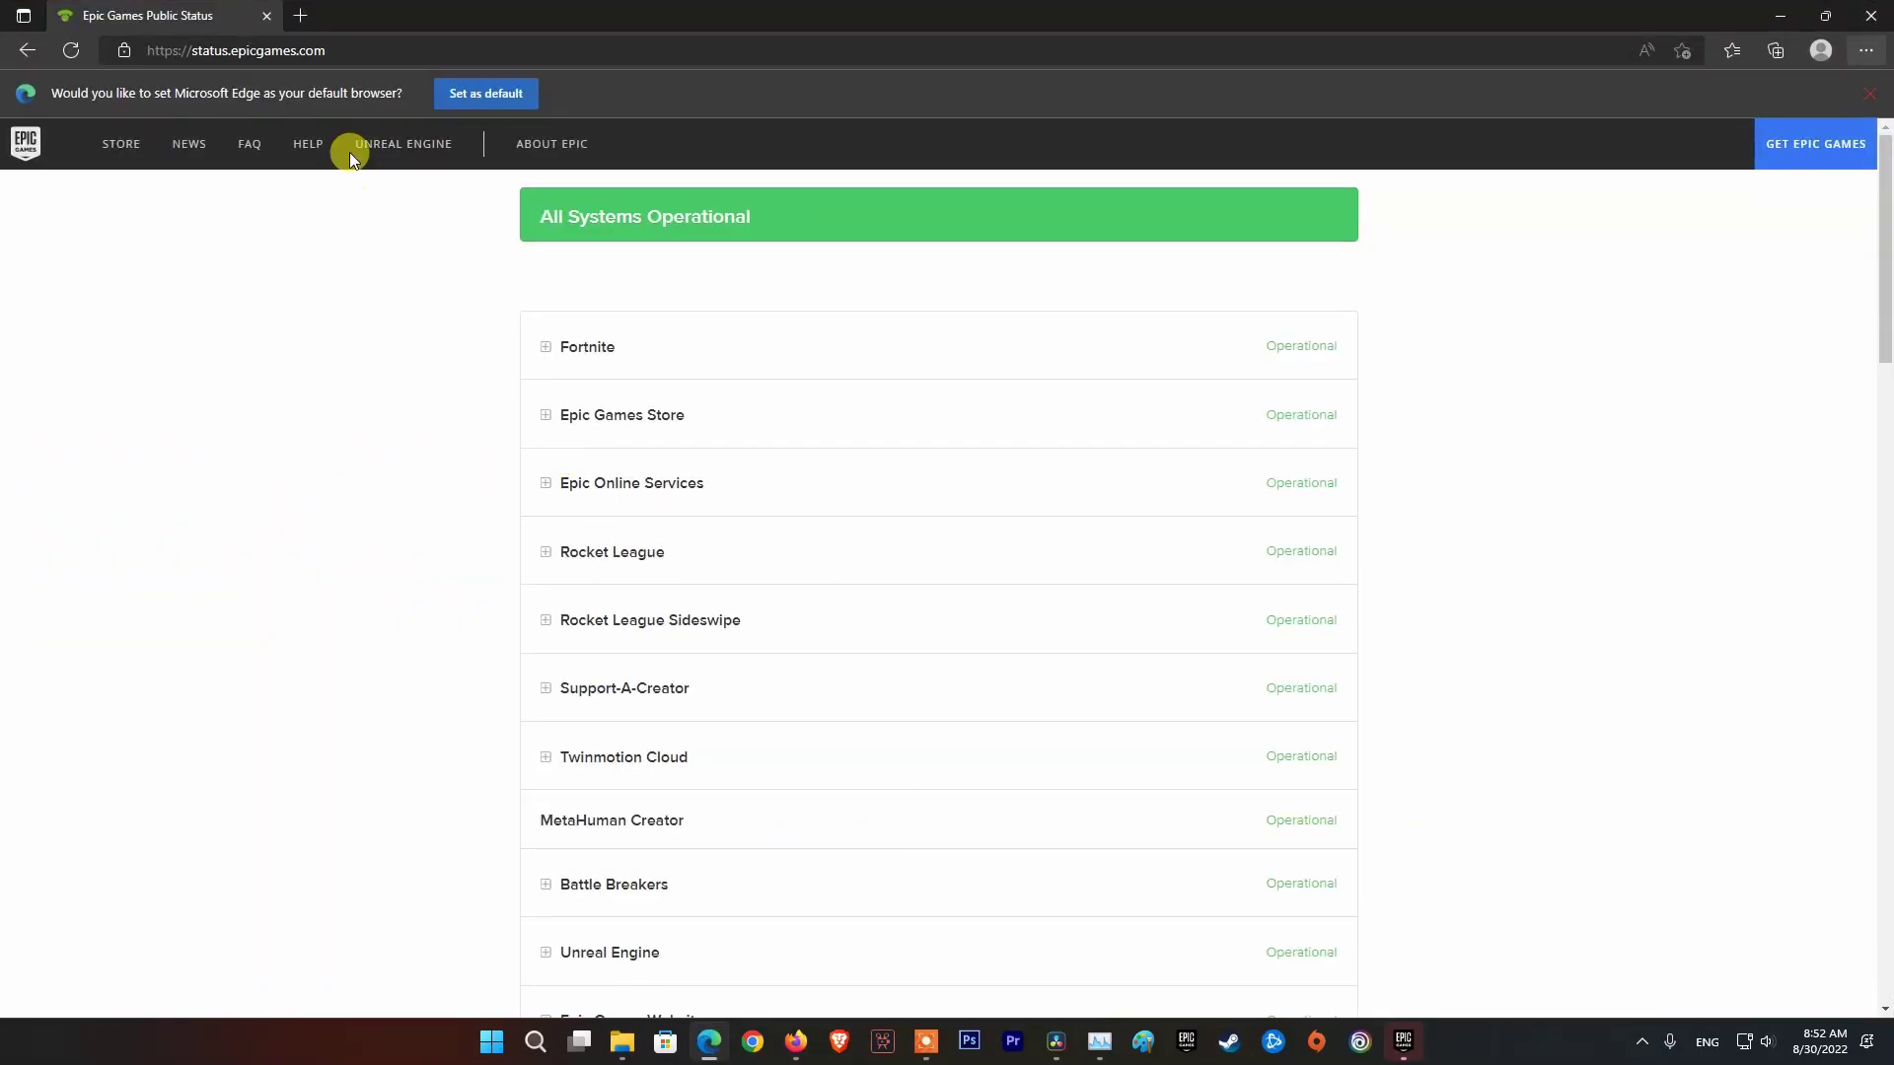
left_click(380, 44)
left_click(347, 474)
left_click(546, 416)
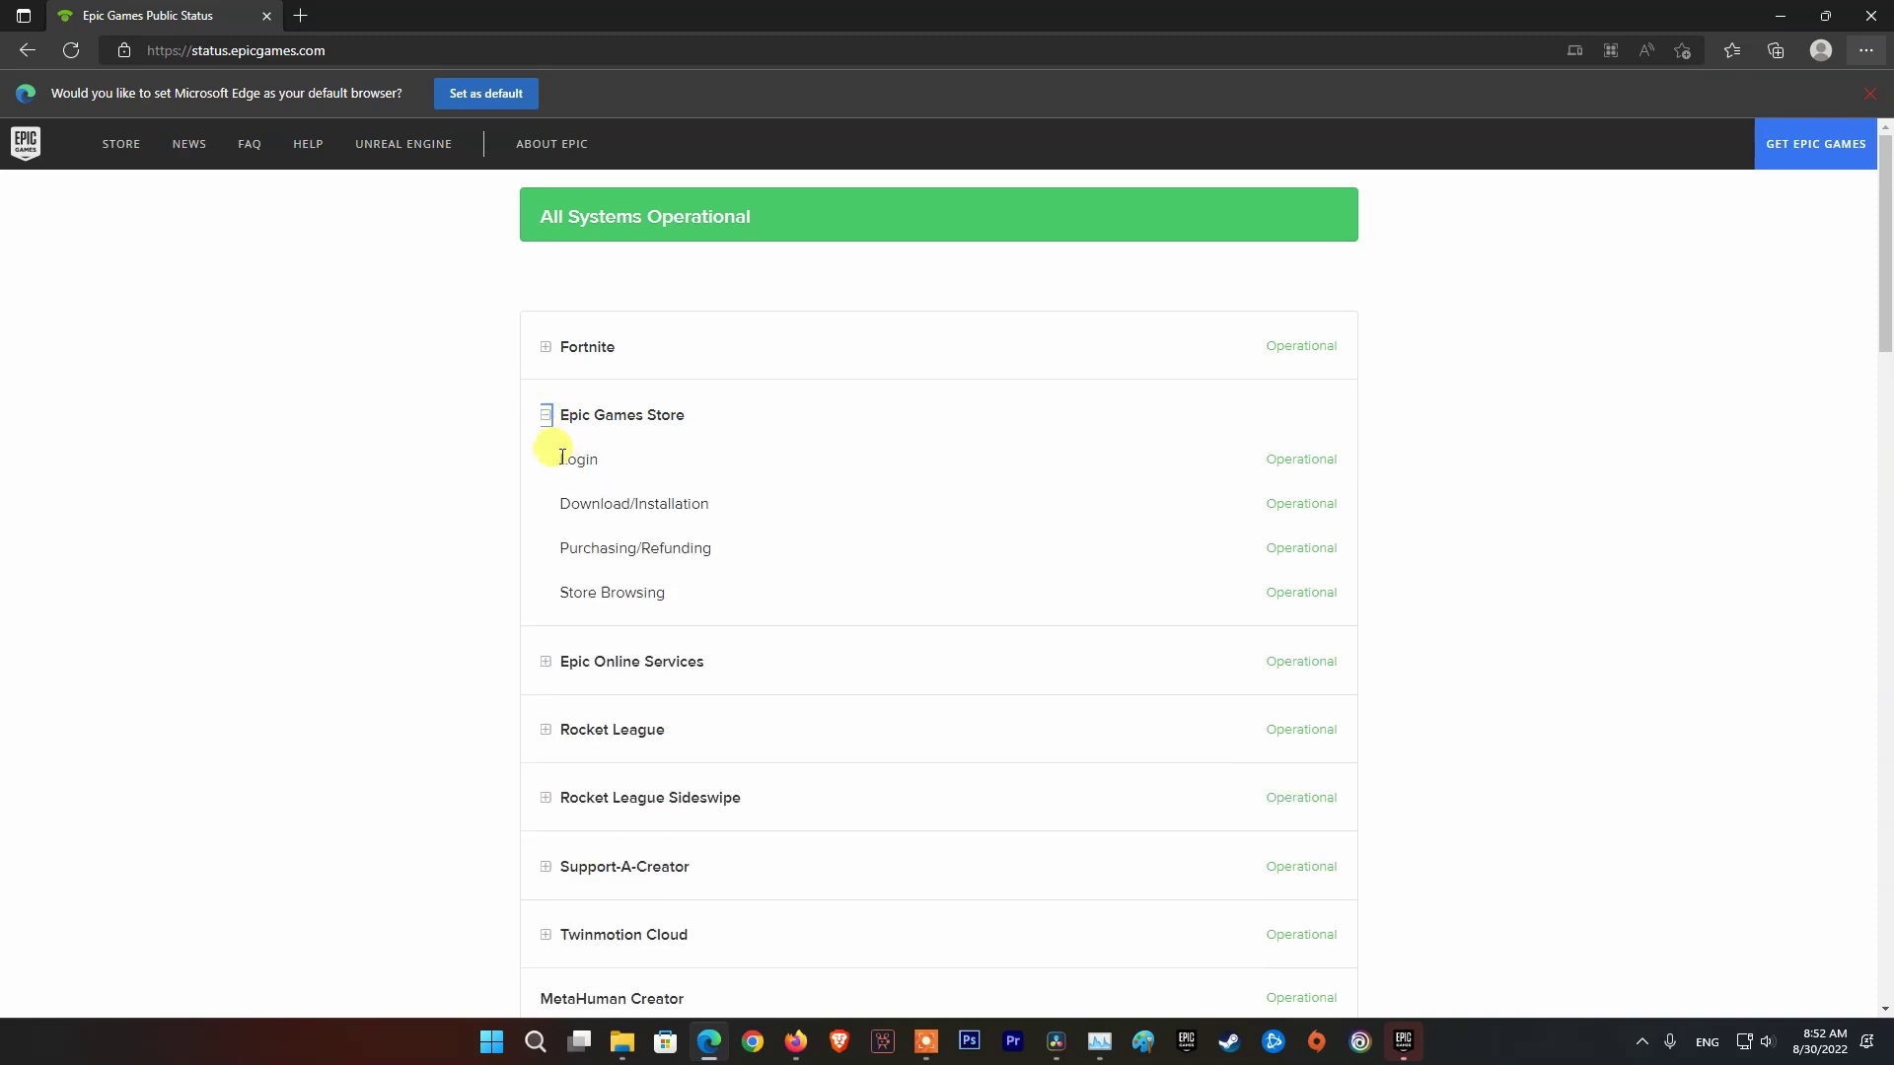
mouse_move(550, 434)
left_mouse_down()
mouse_move(1171, 499)
mouse_move(1336, 604)
left_mouse_up()
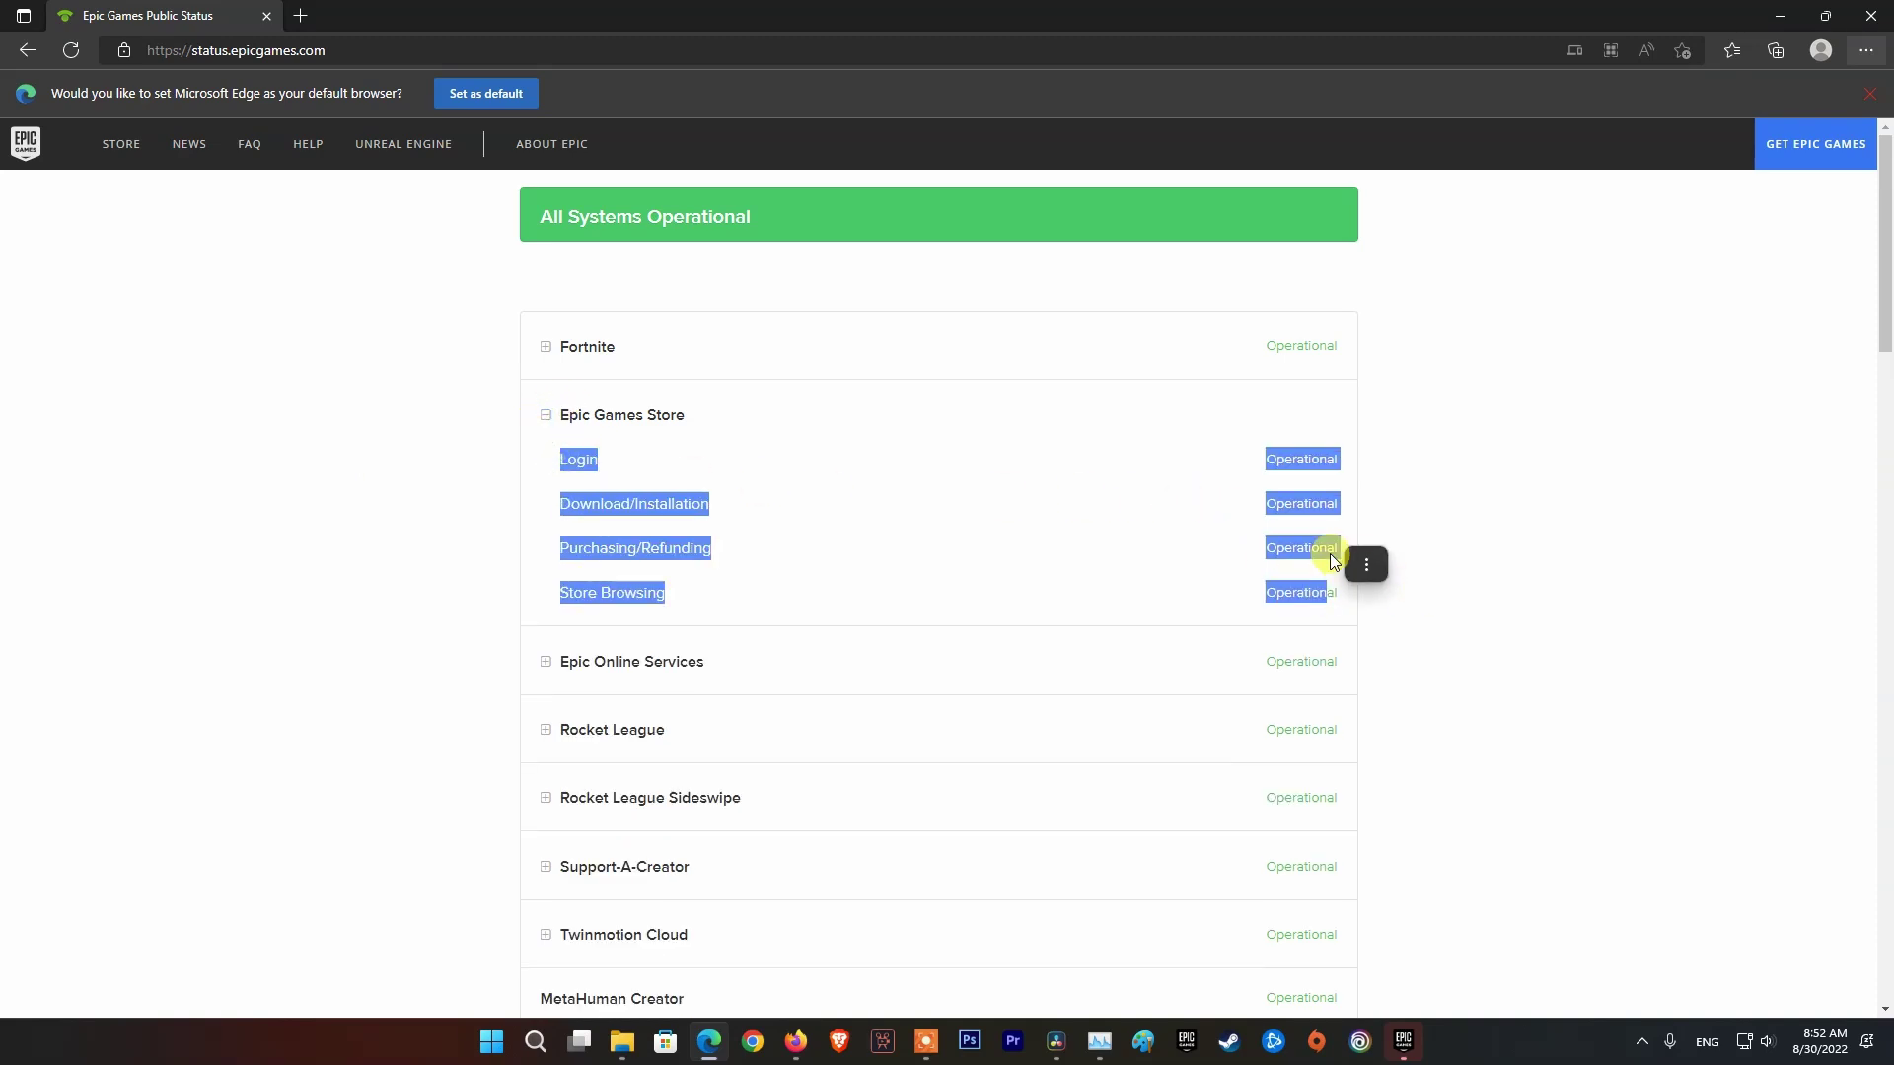
left_click(1366, 564)
left_click(1455, 672)
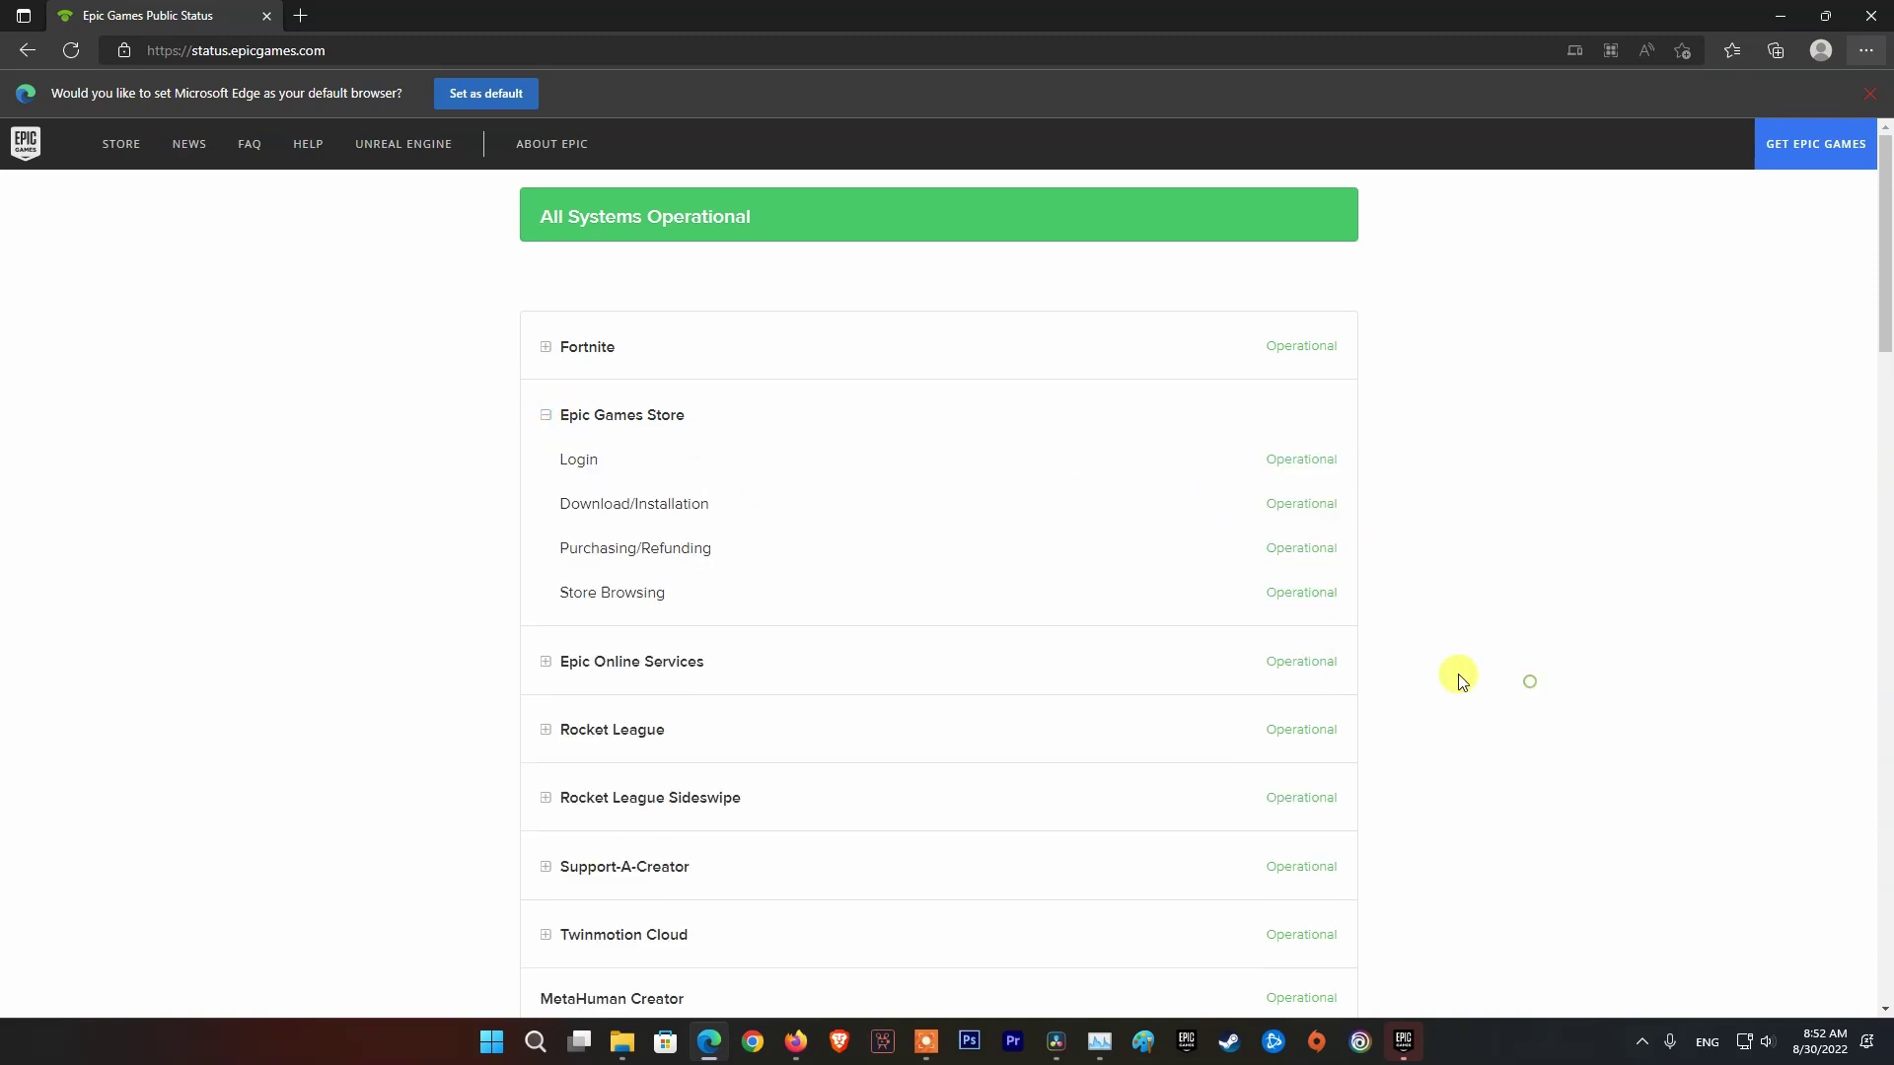
Expand Epic Online Services and scroll through its statuses to confirm they're Operational
left_click(546, 662)
scroll(592, 611, "down", 1)
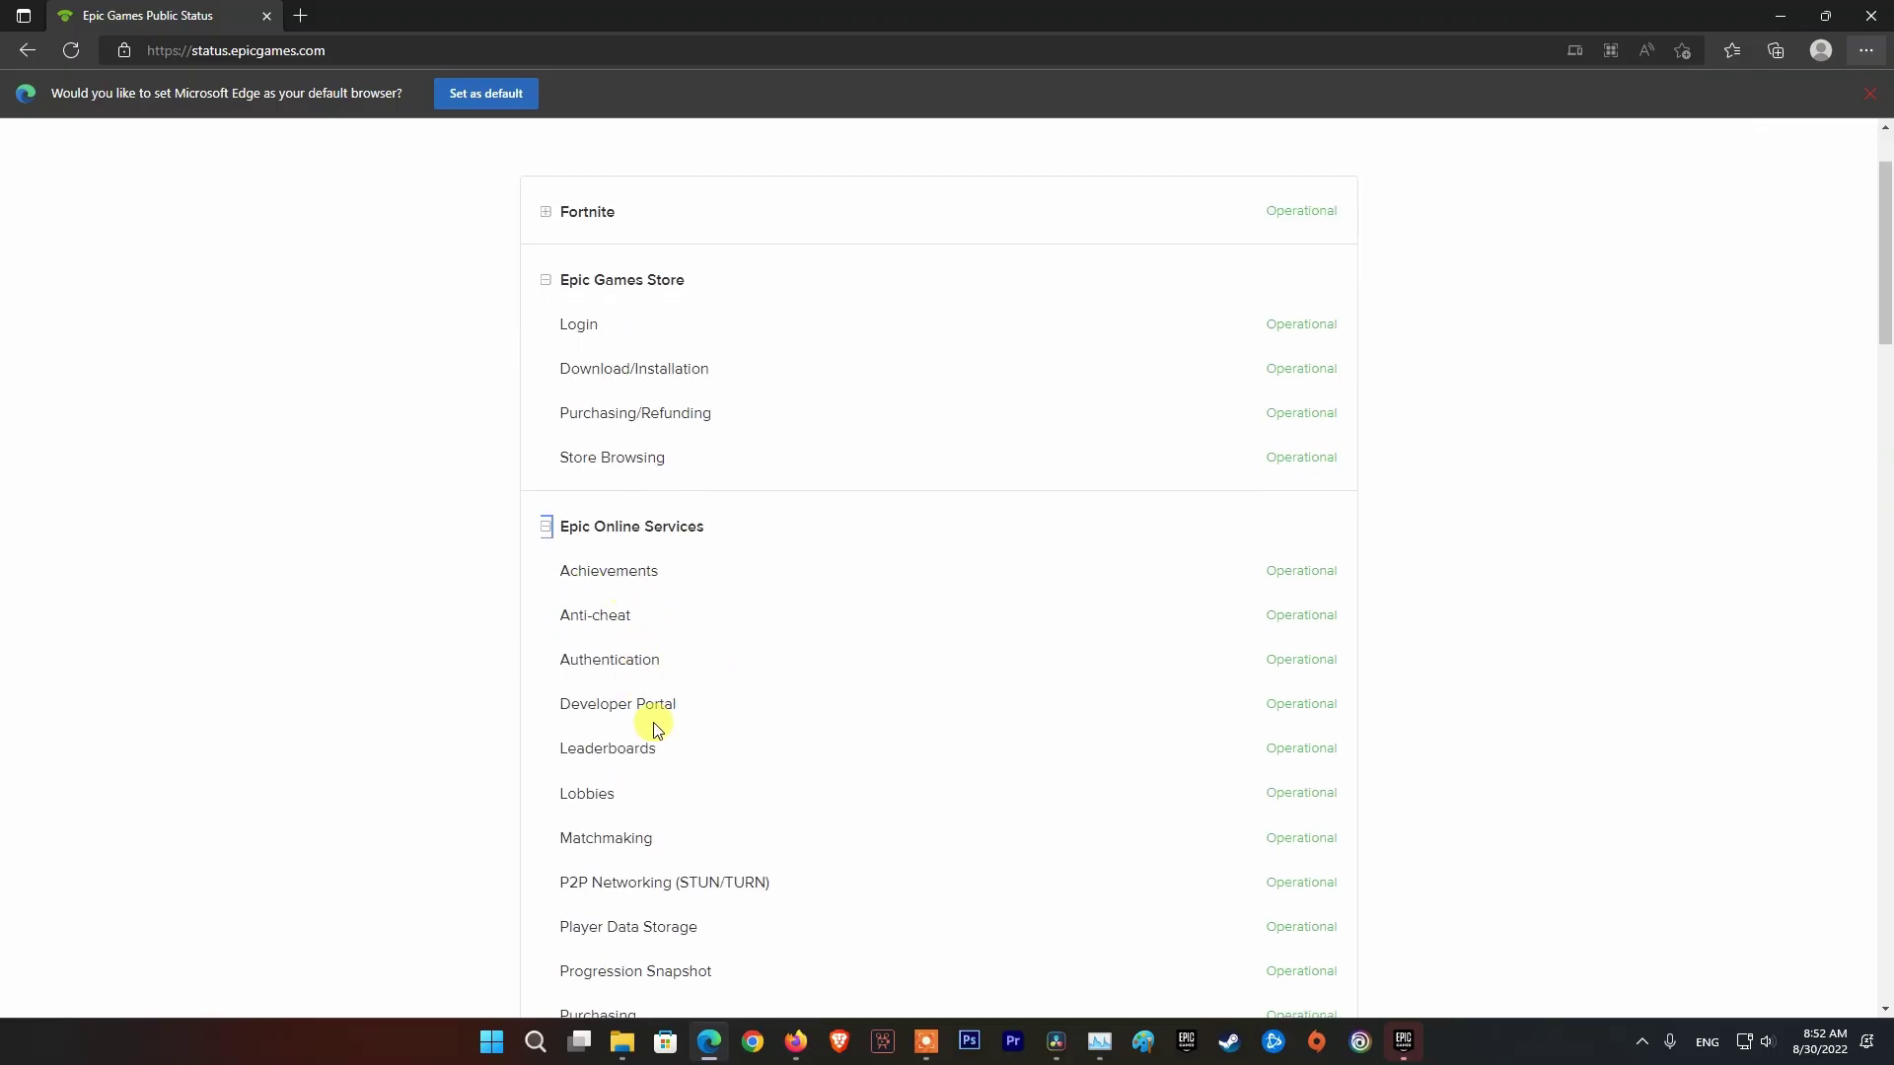
scroll(701, 825, "down", 2)
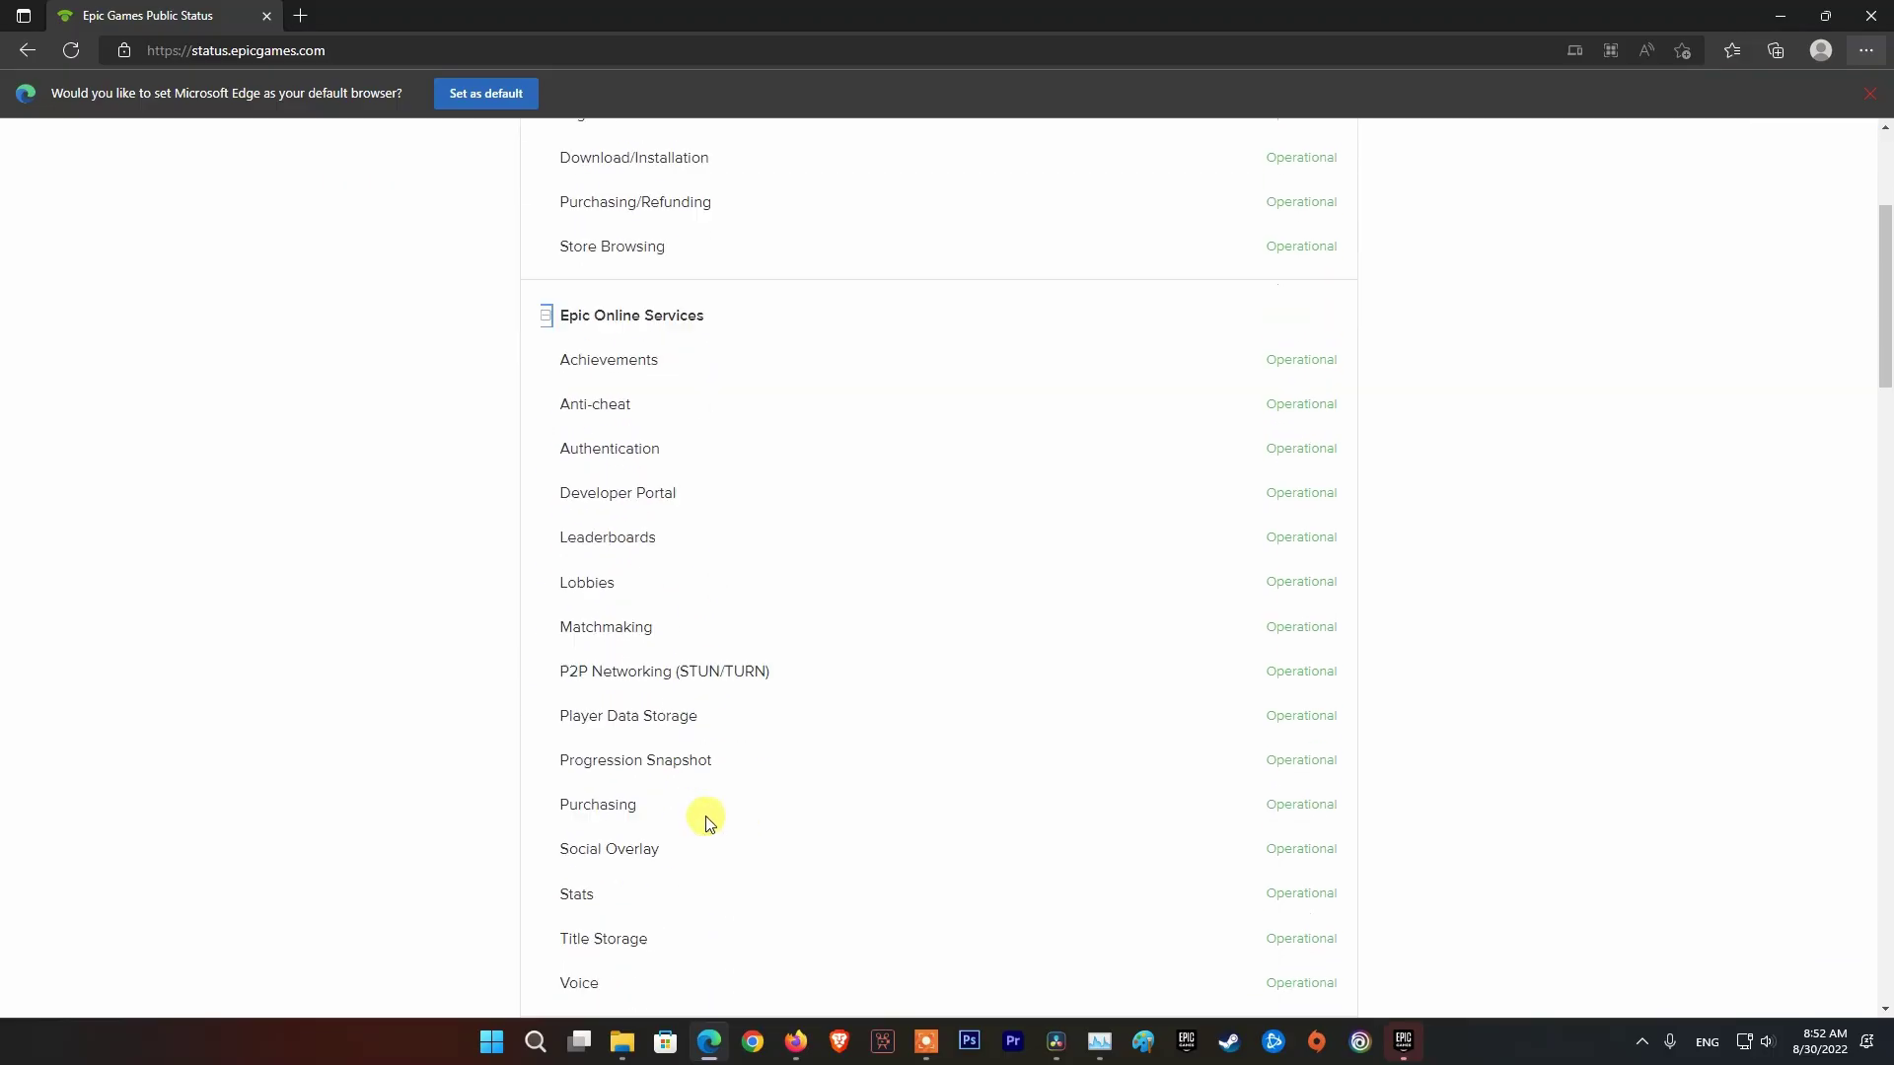
scroll(706, 815, "down", 1)
scroll(714, 811, "up", 1)
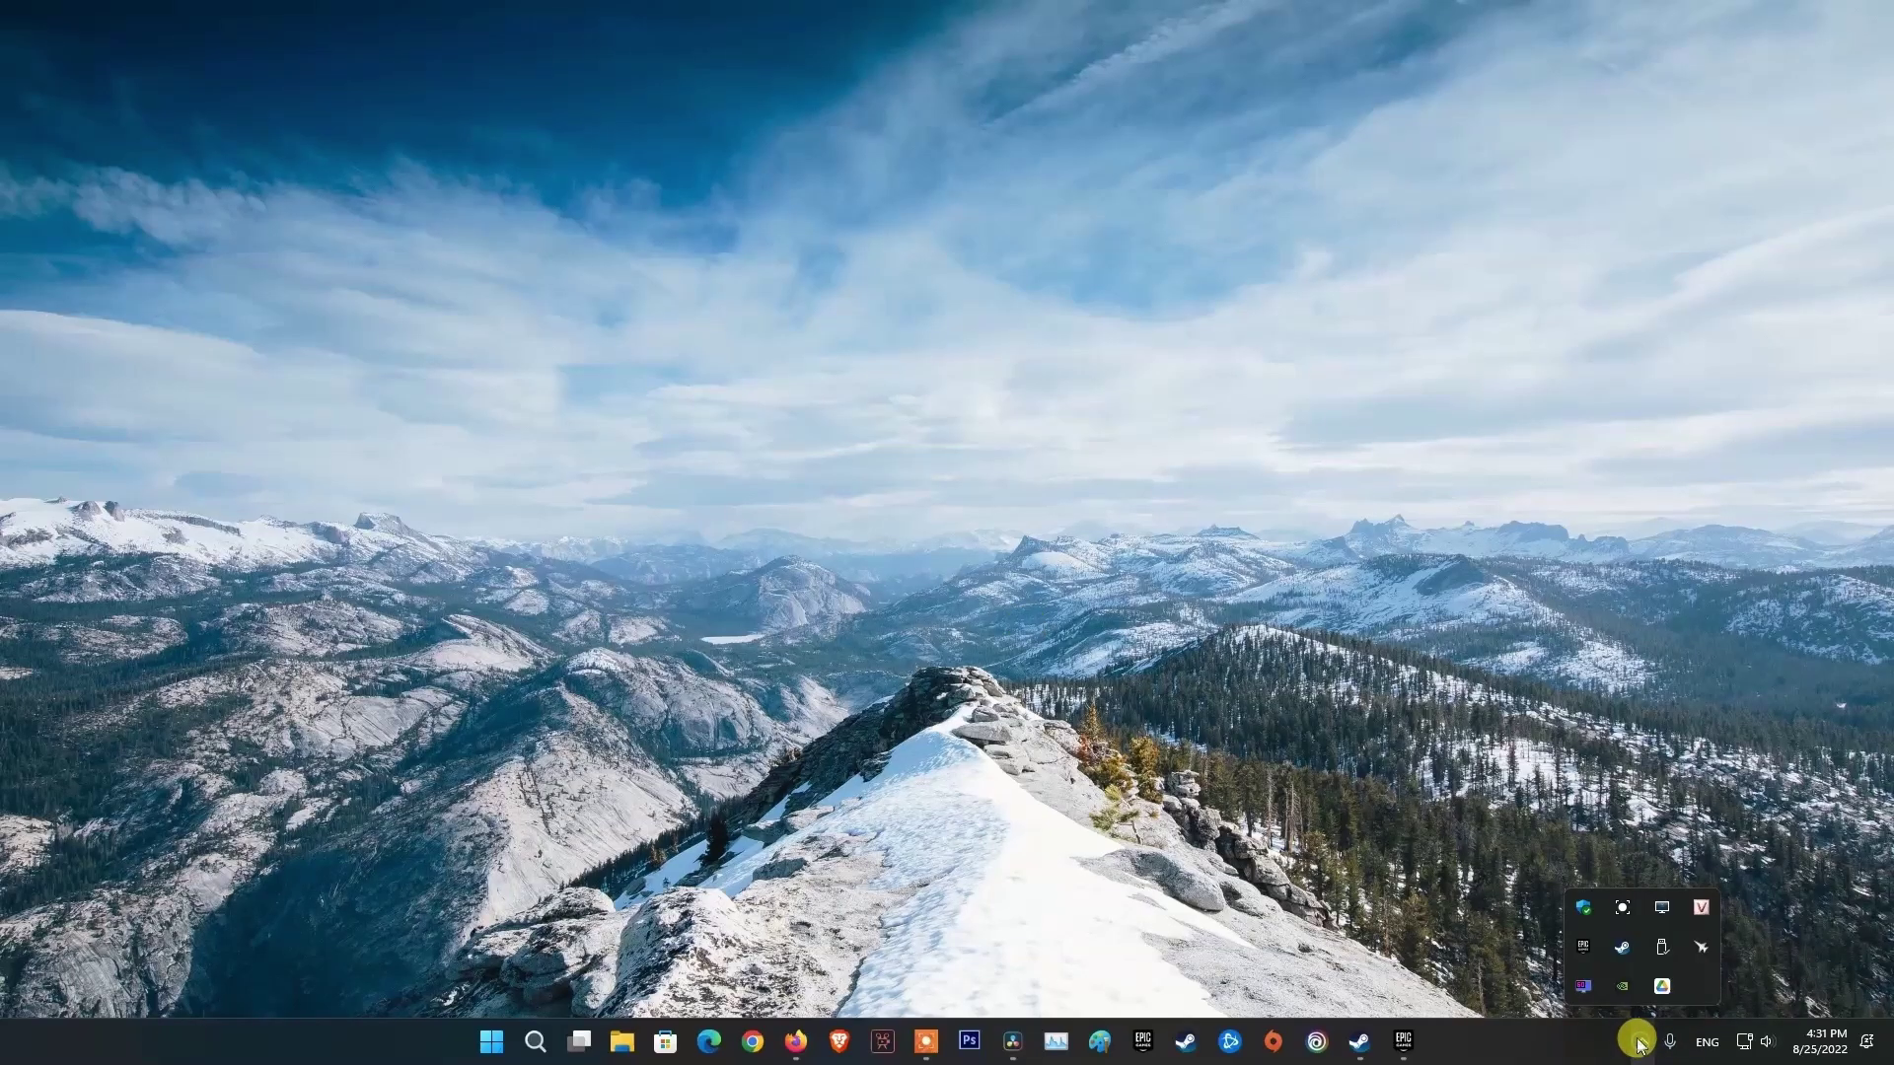
Exit Epic from the tray and enable Run this program as an administrator on its shortcut
right_click(1577, 943)
left_click(1597, 925)
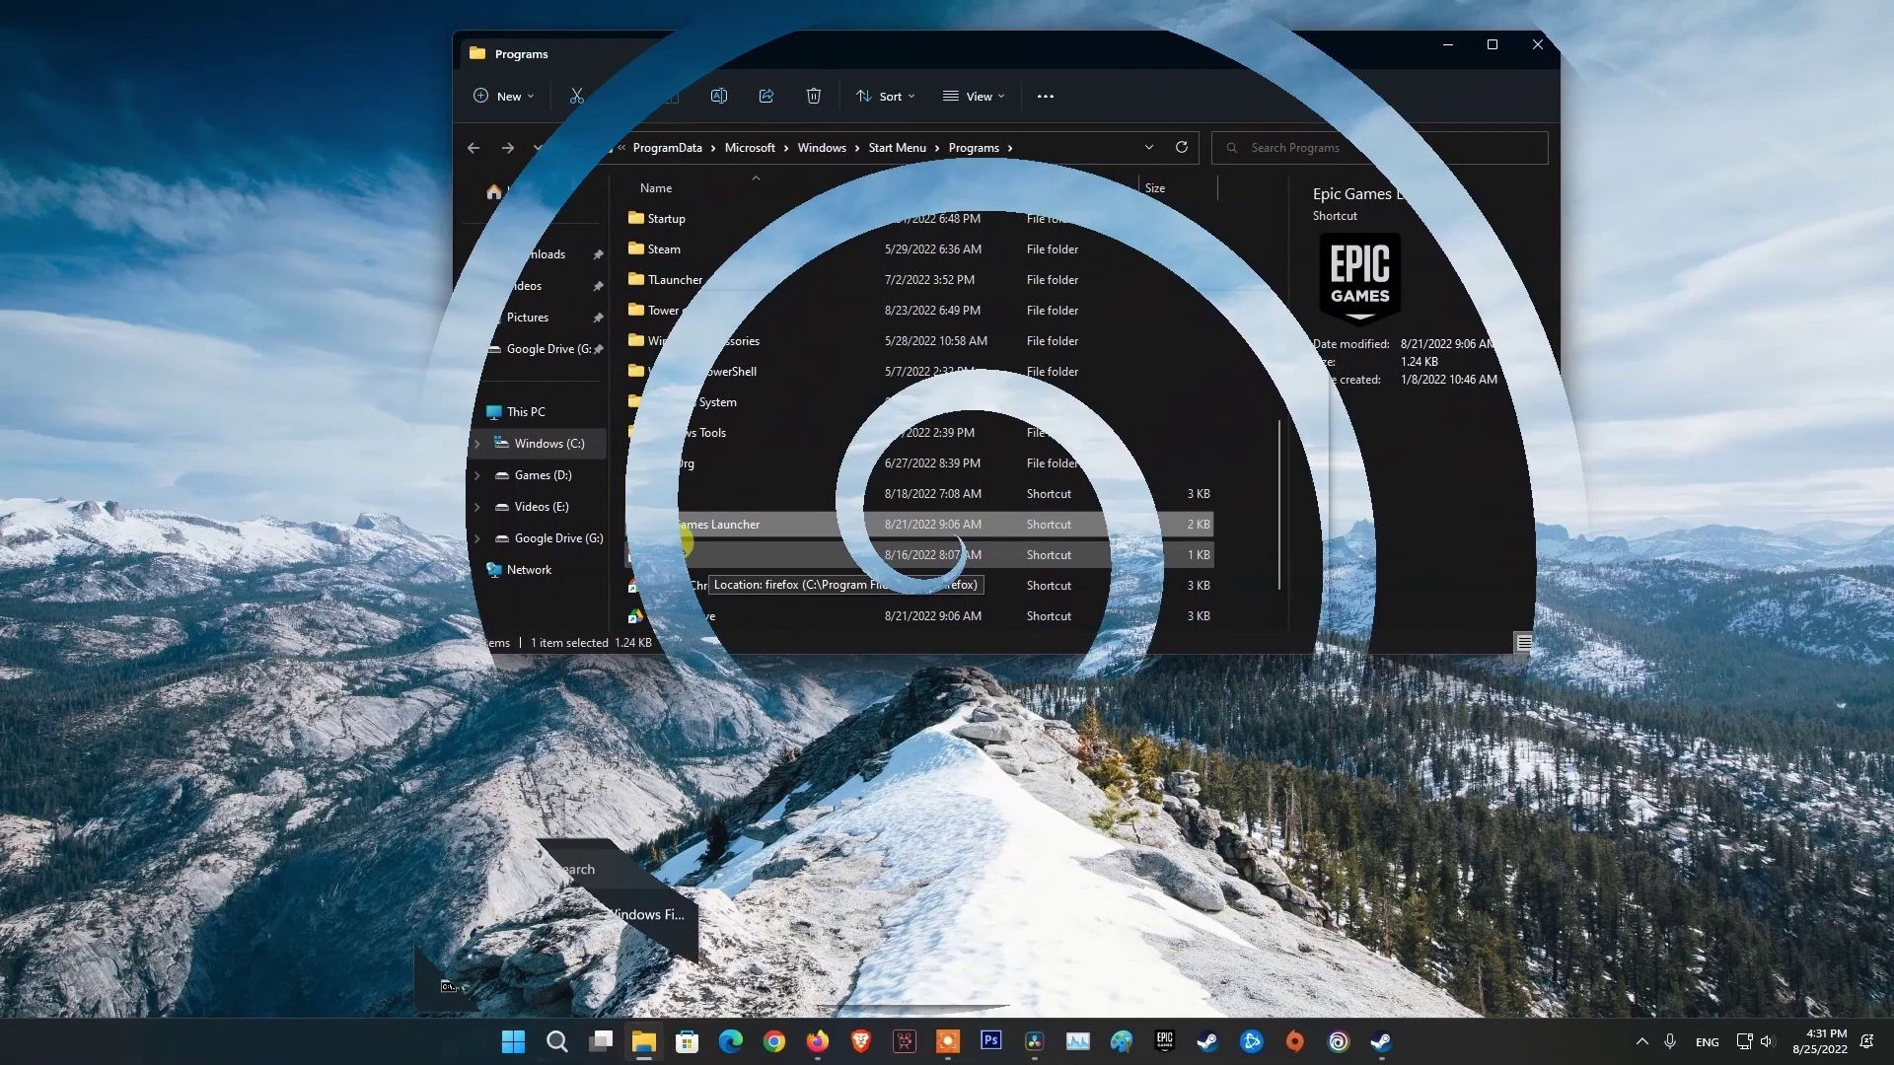
right_click(687, 529)
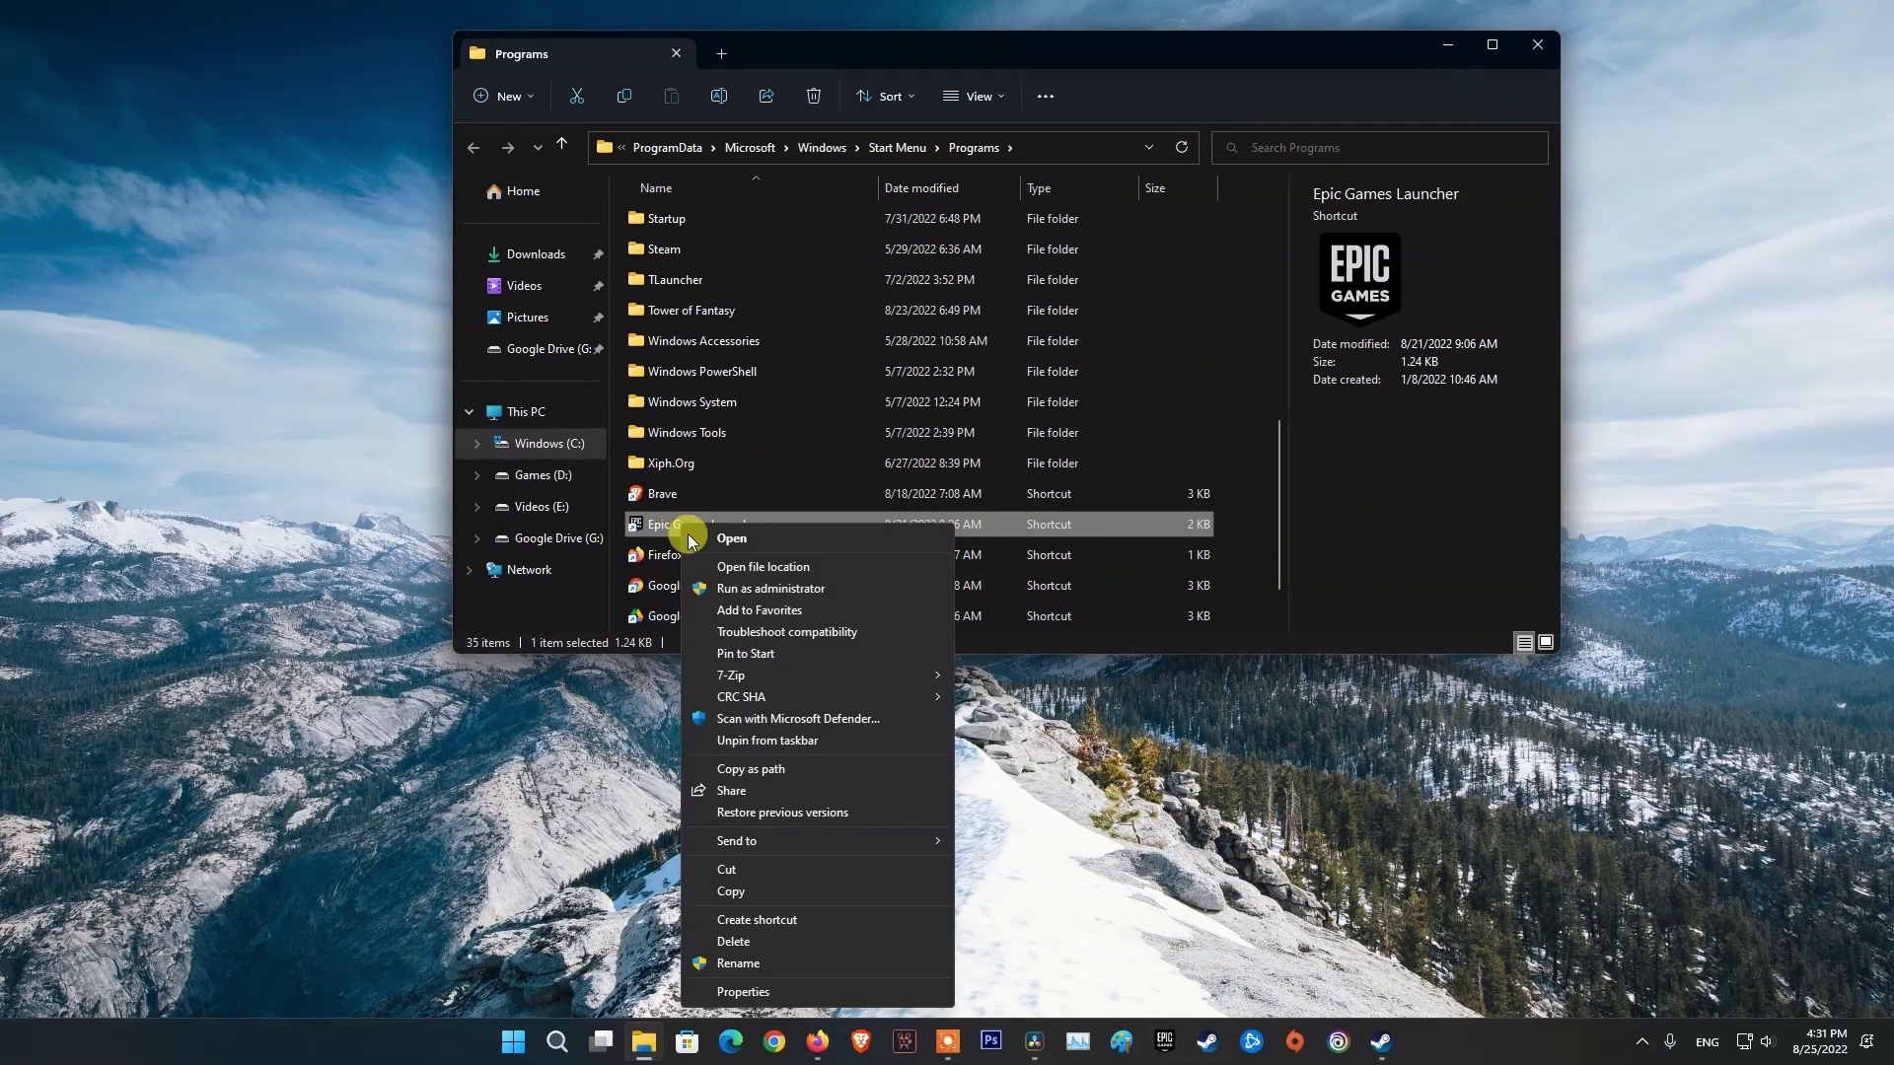
left_click(742, 992)
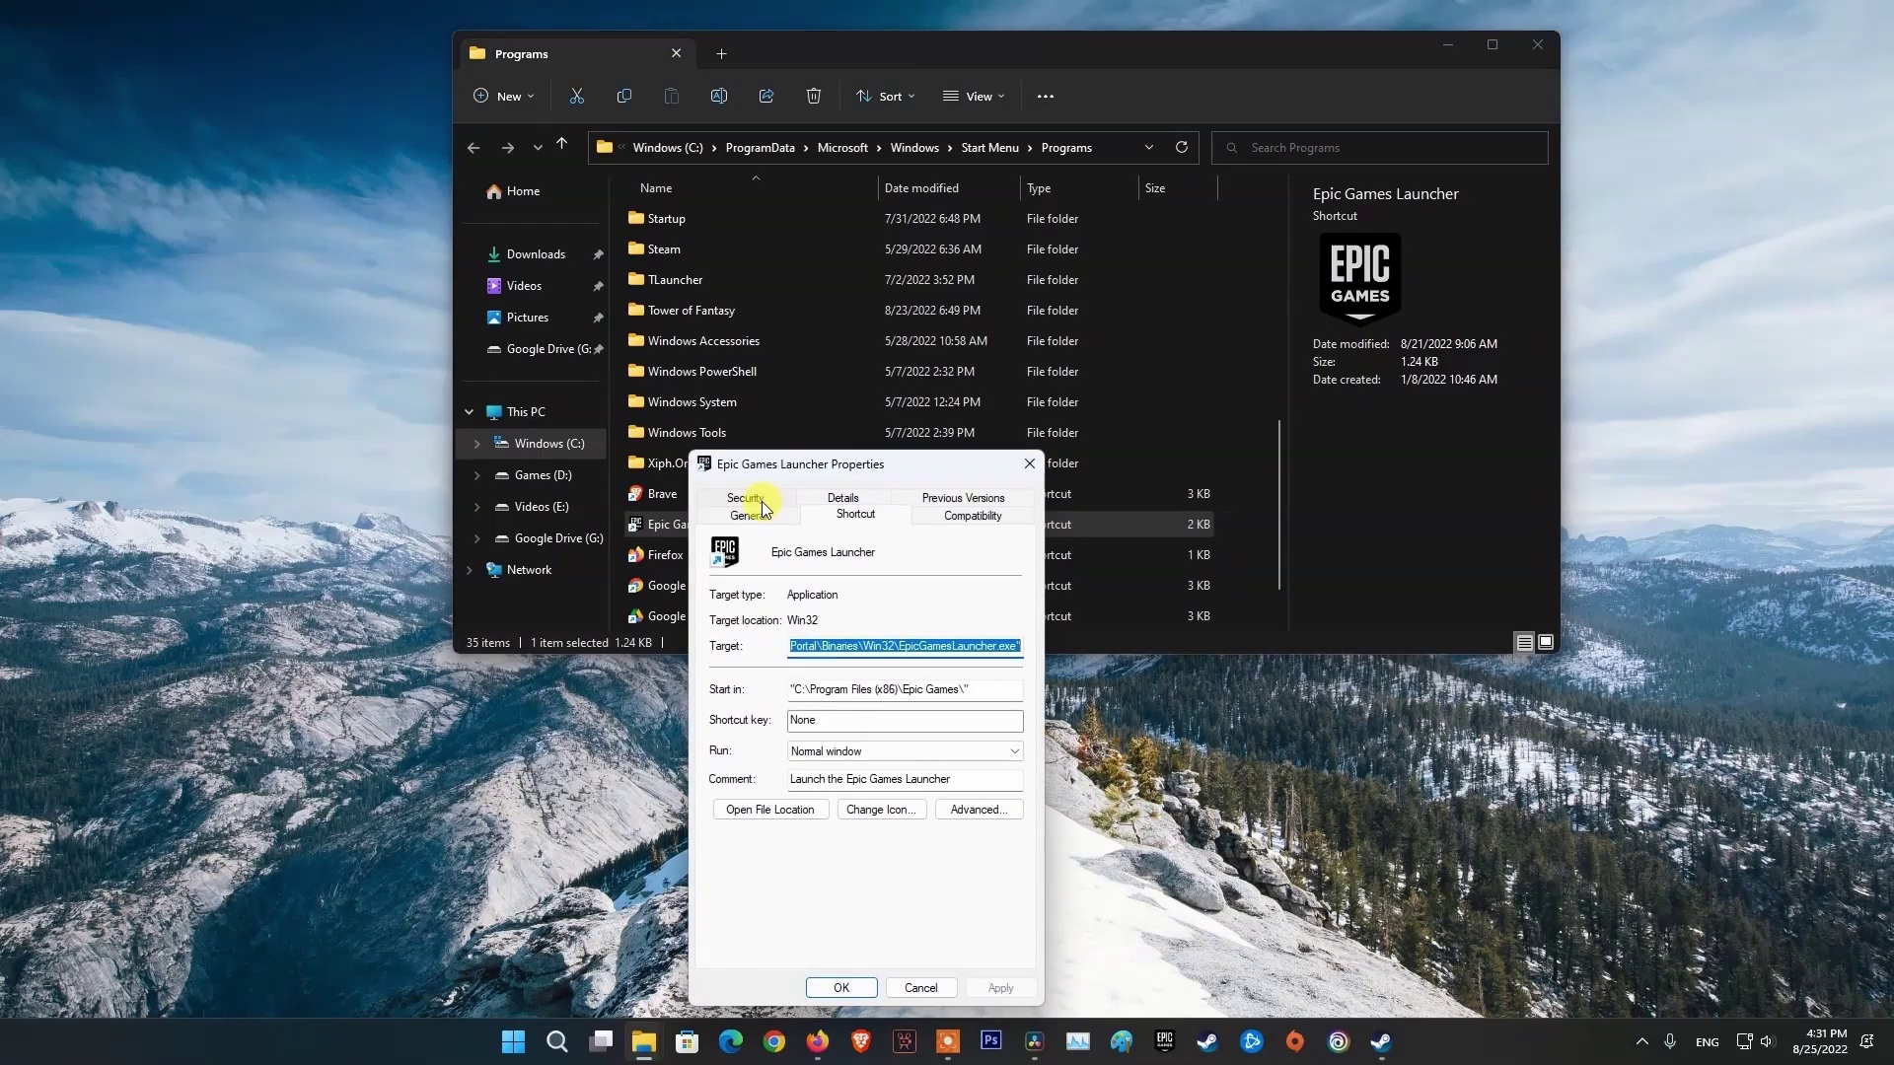
left_click(955, 523)
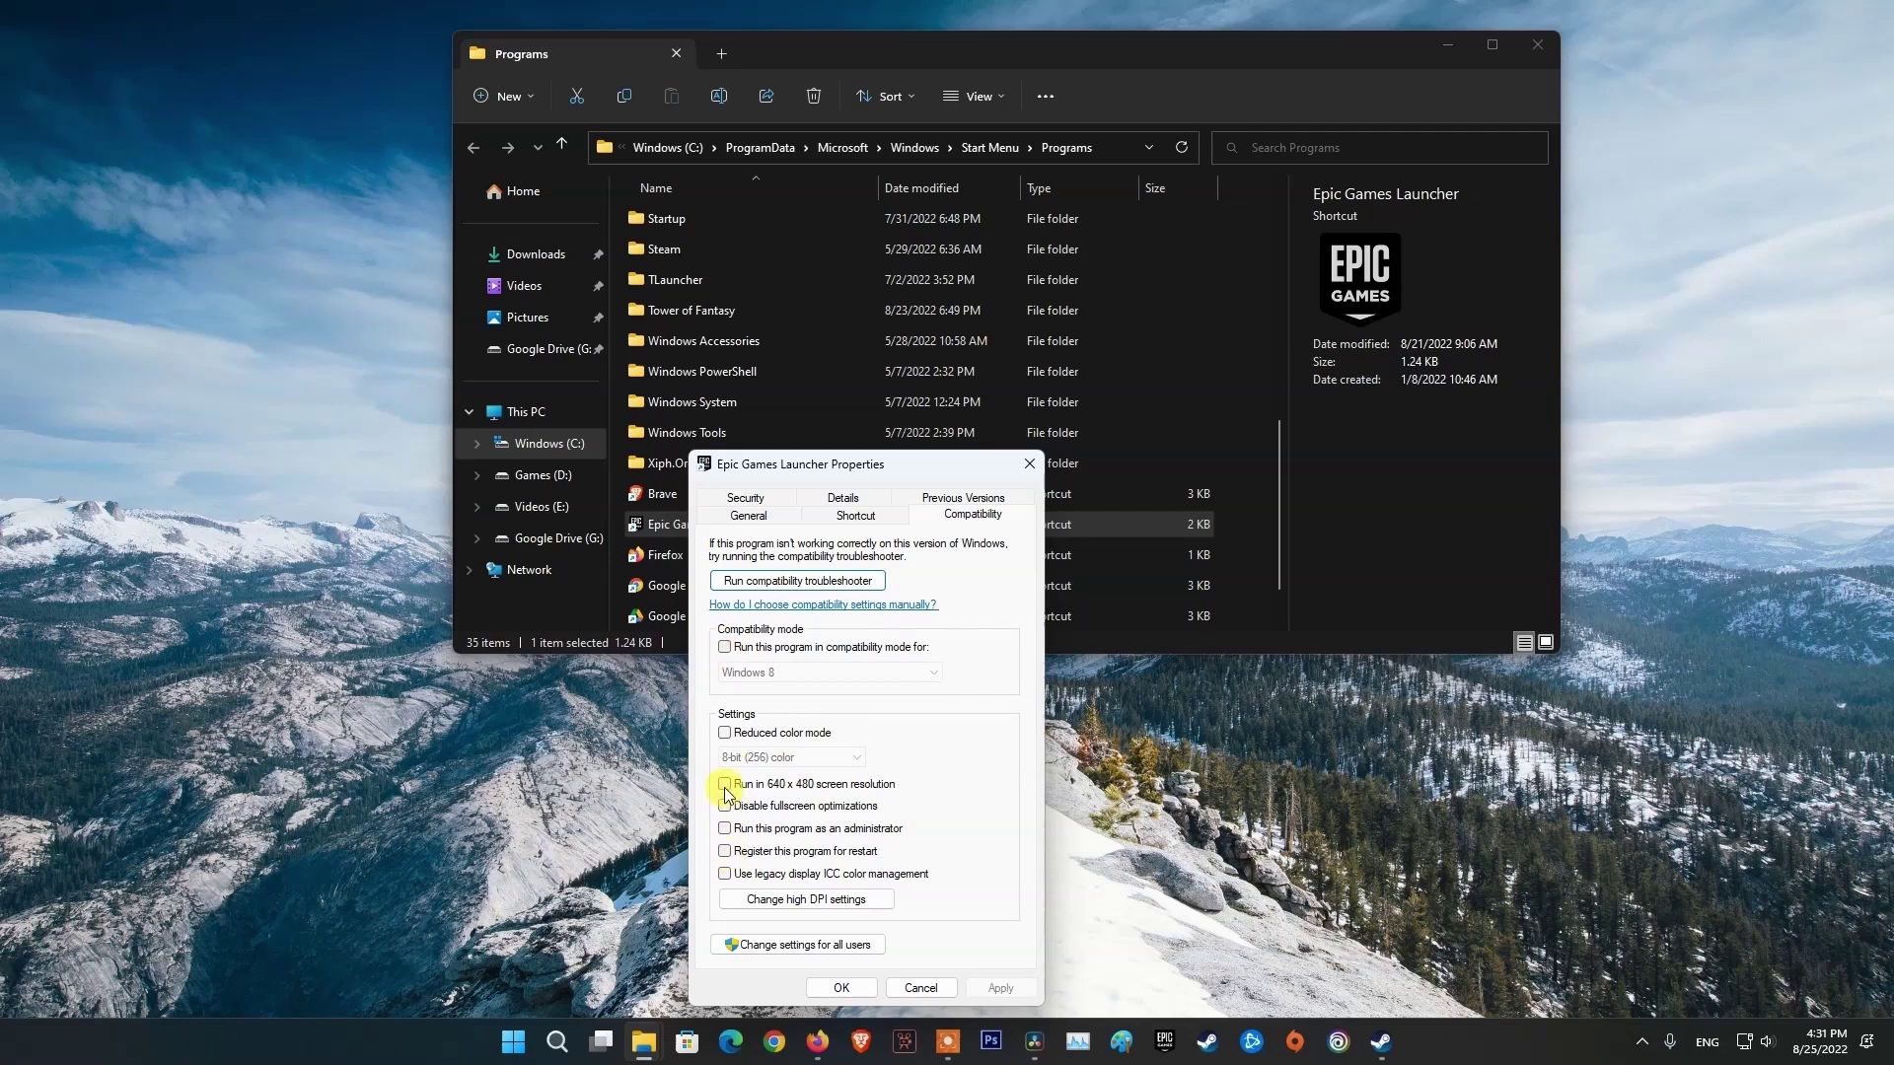
left_click(986, 987)
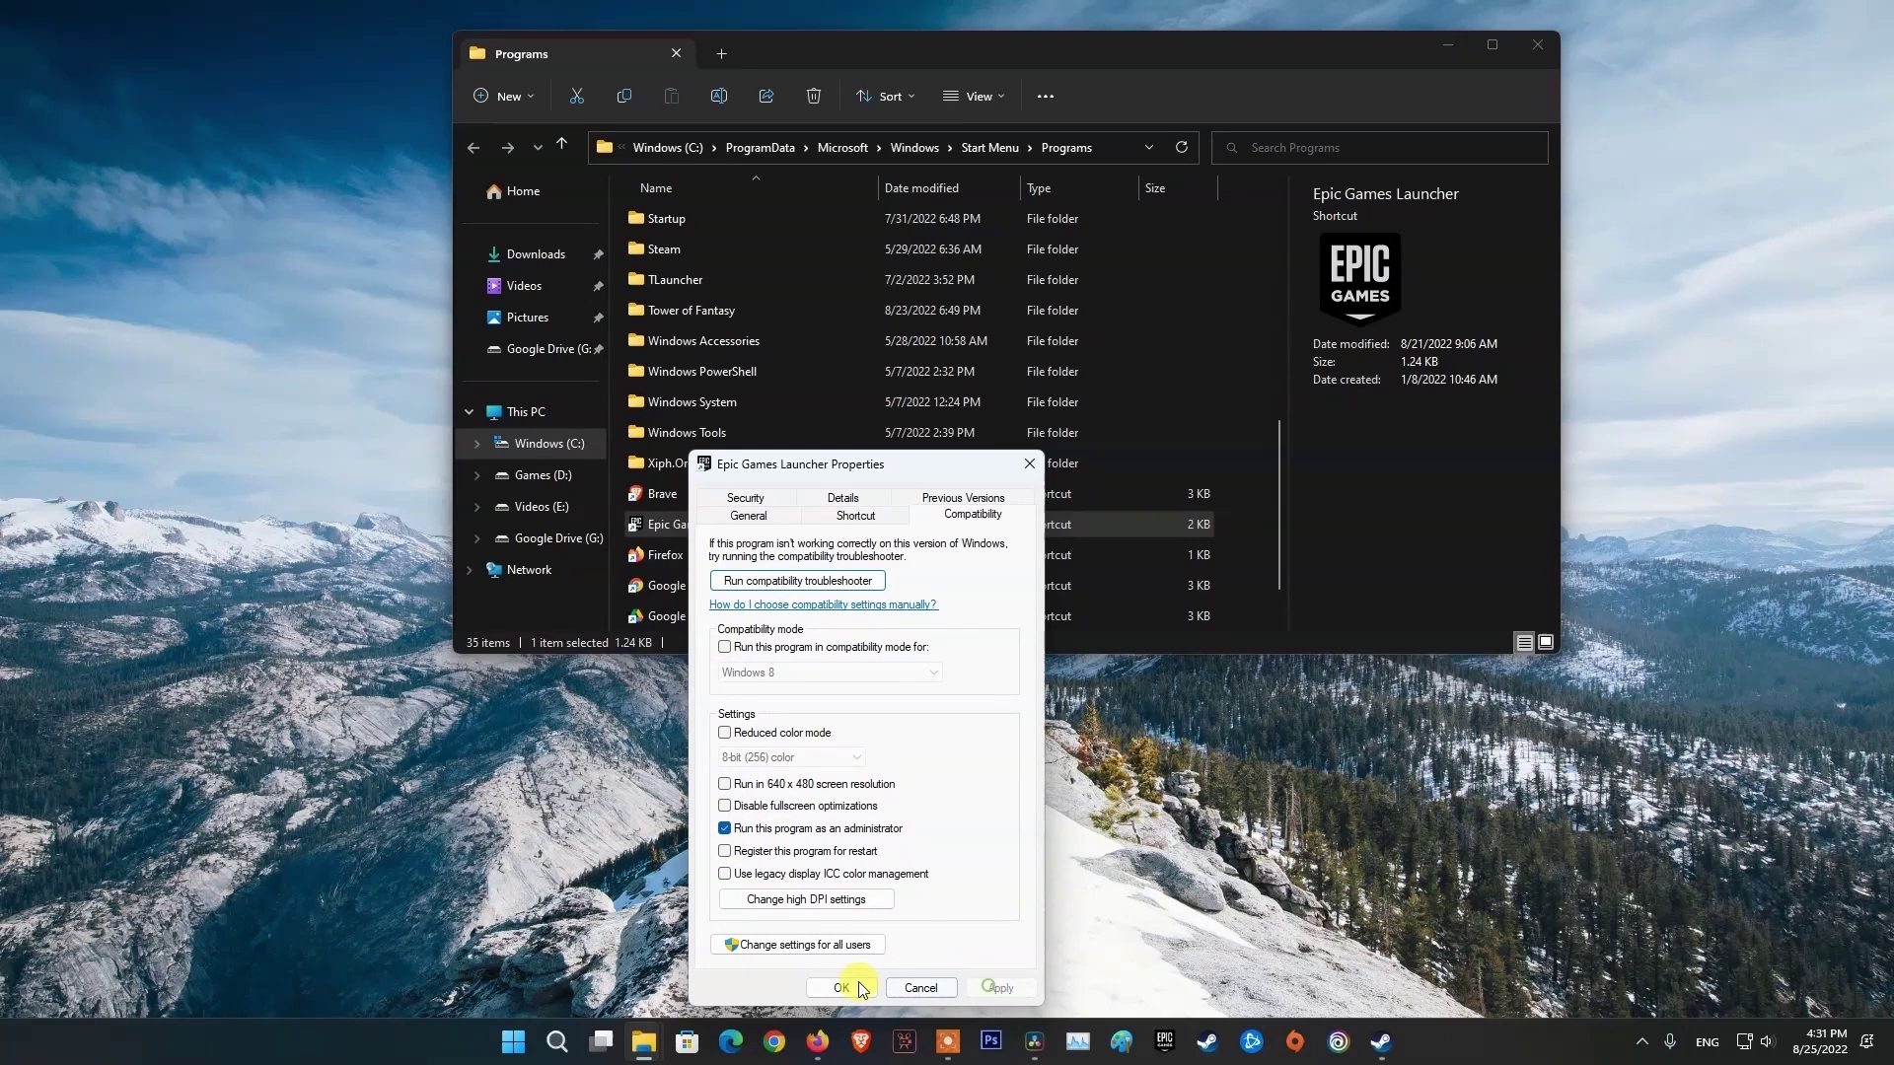
left_click(842, 987)
left_click(1536, 45)
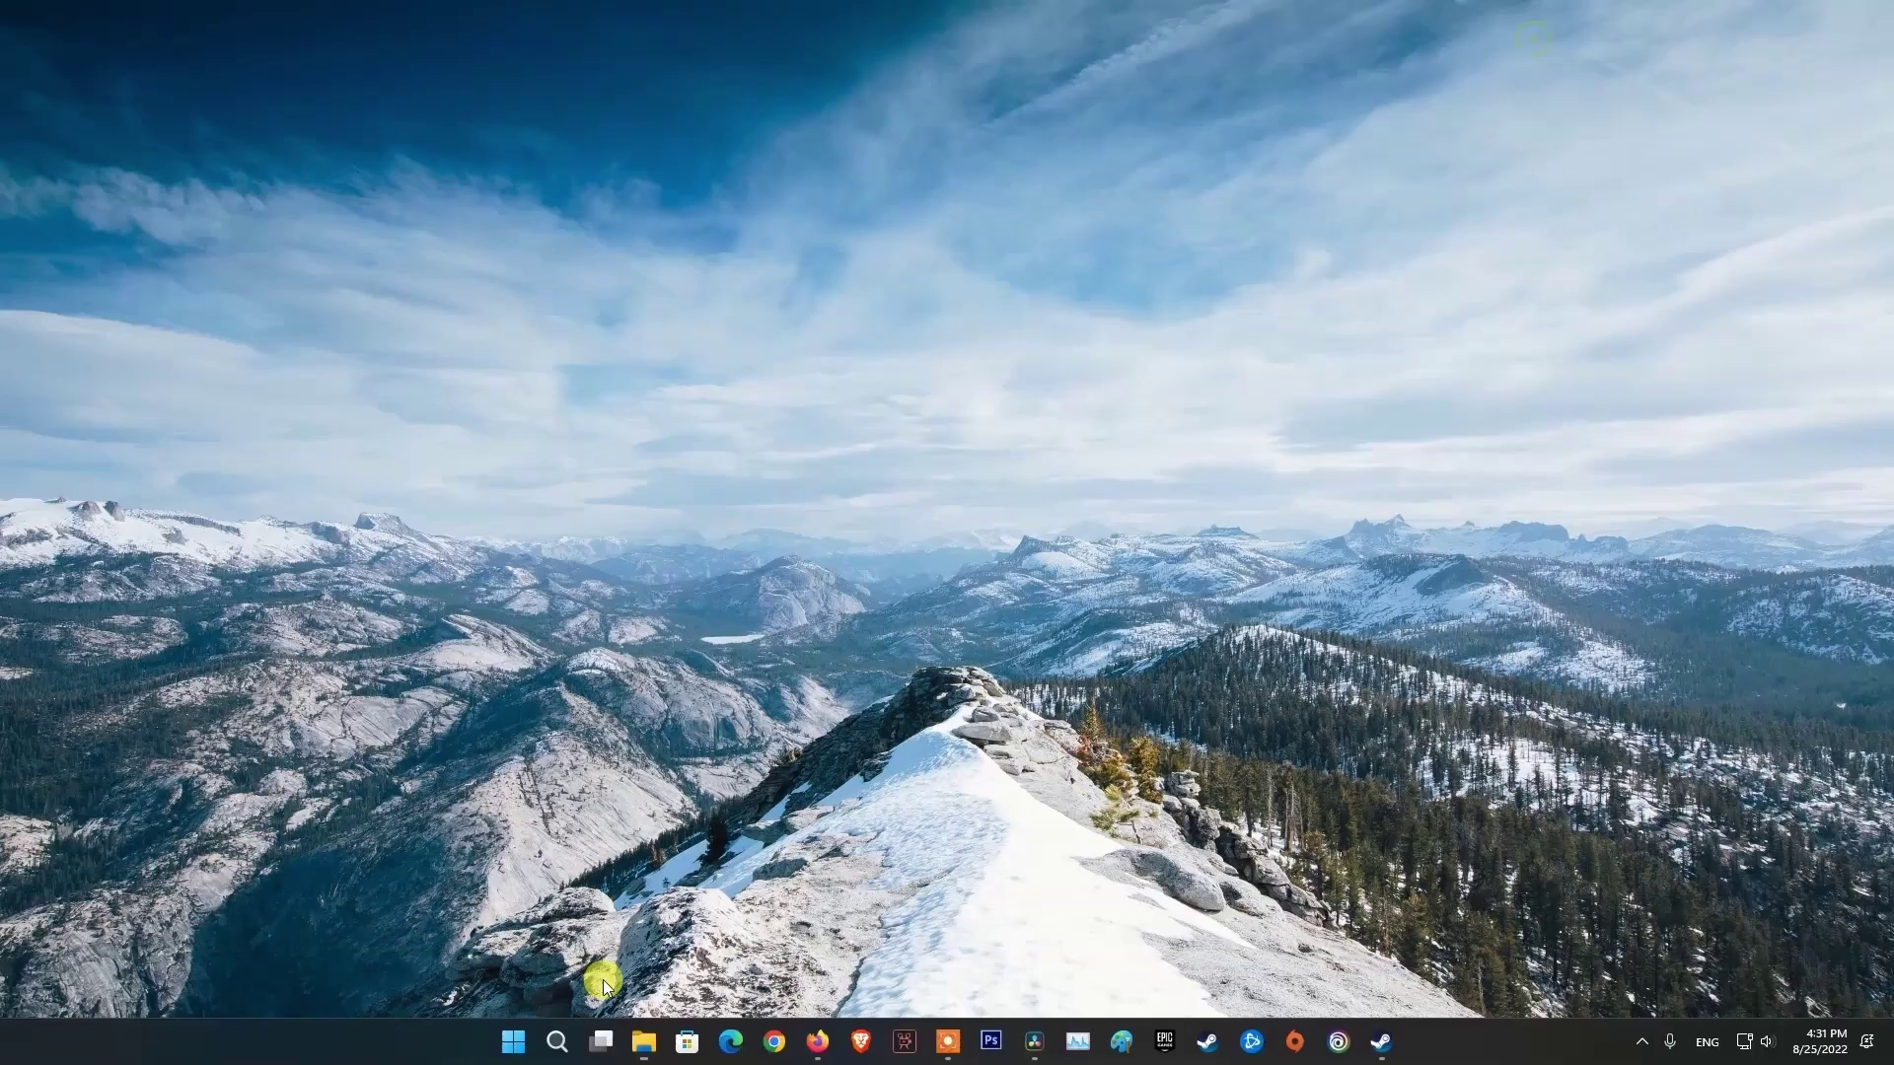
mouse_move(558, 1030)
left_click(1162, 1040)
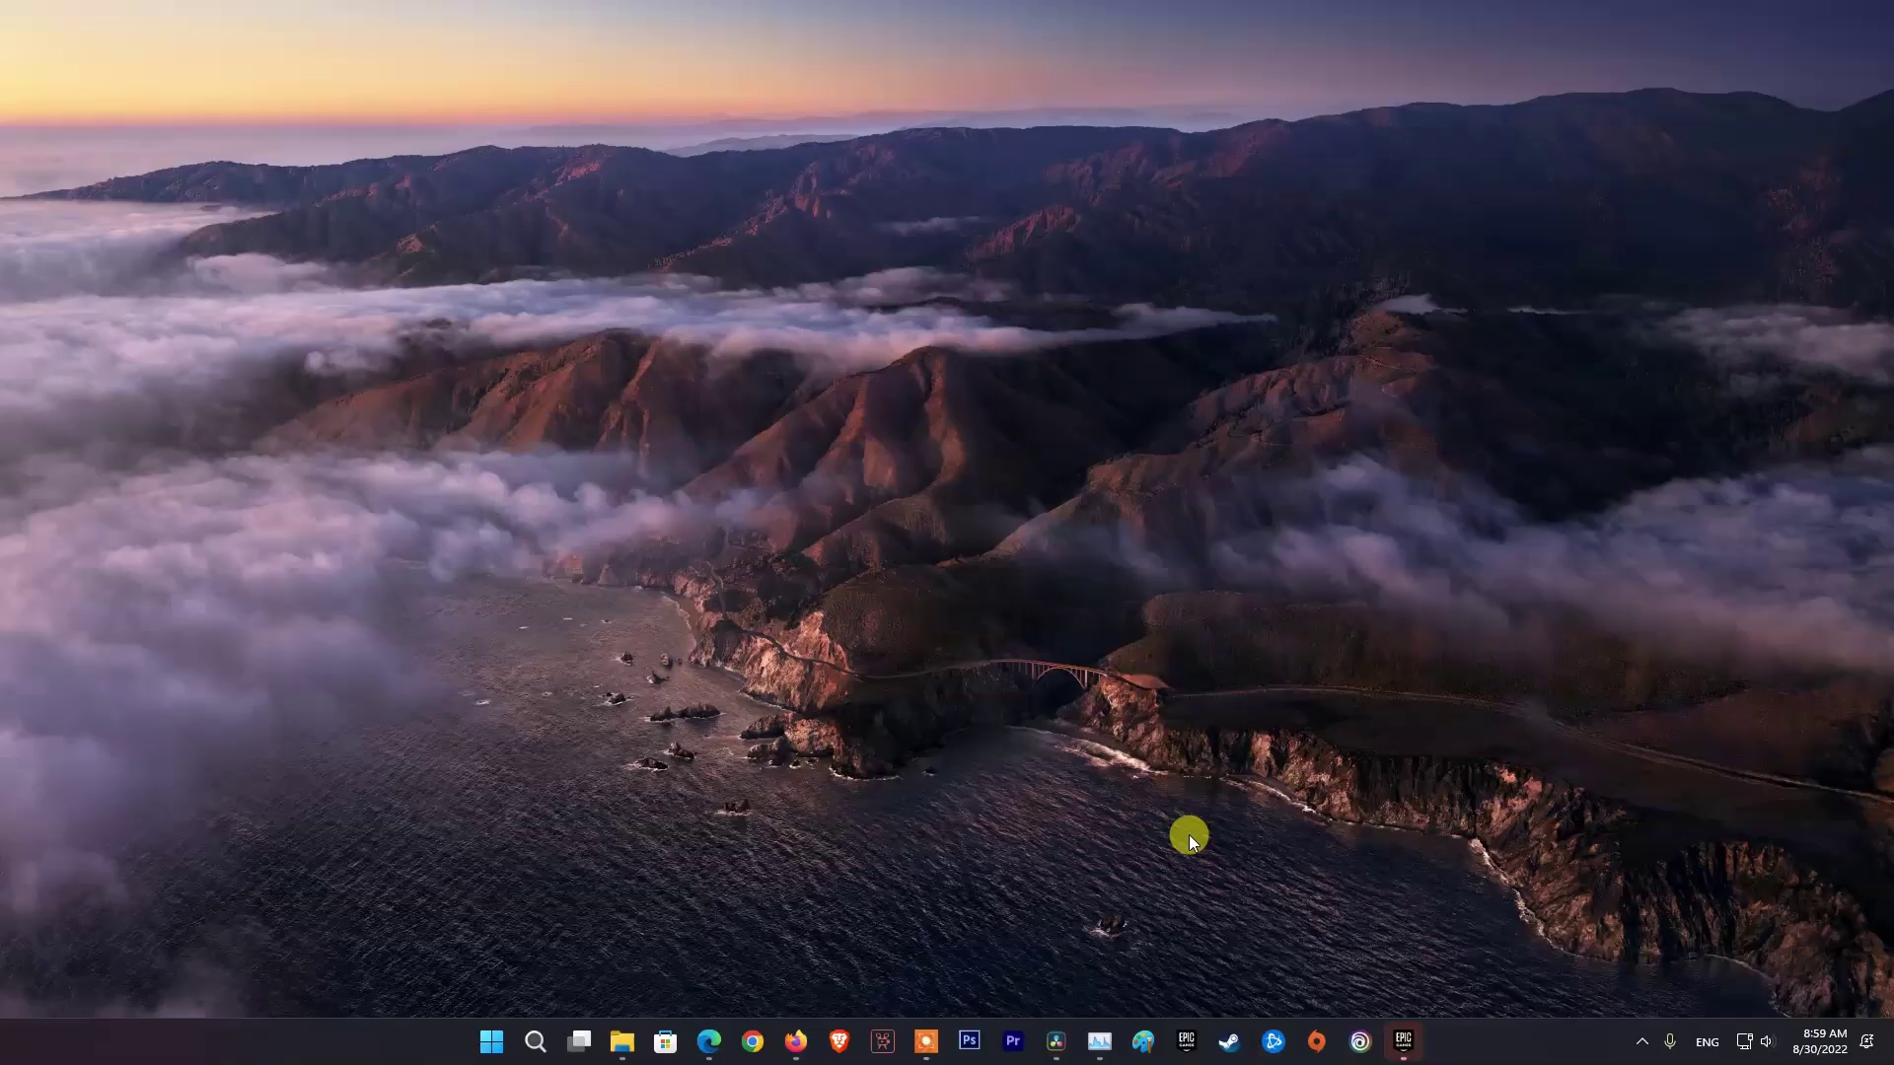
Search 'firewall' to open Windows Defender Firewall and drag its window fully on screen
key("super")
type("f")
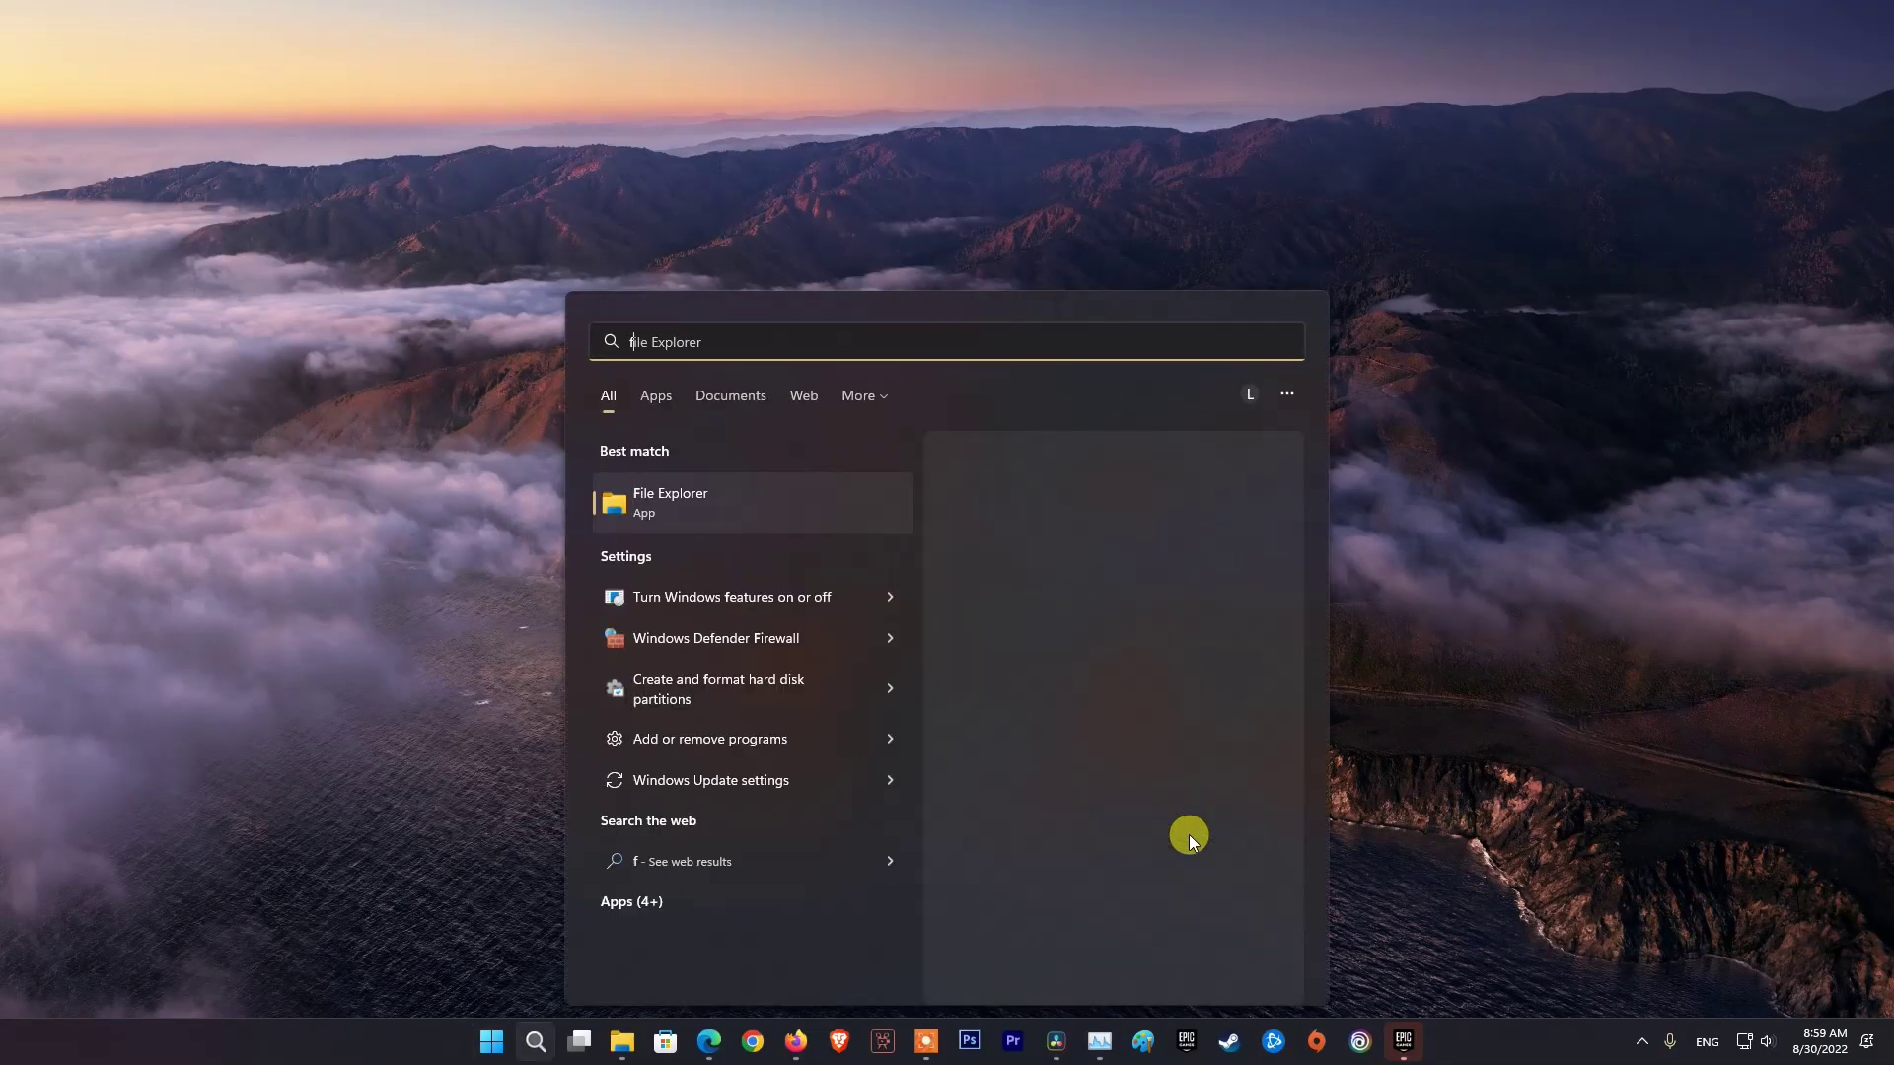
type("irewall")
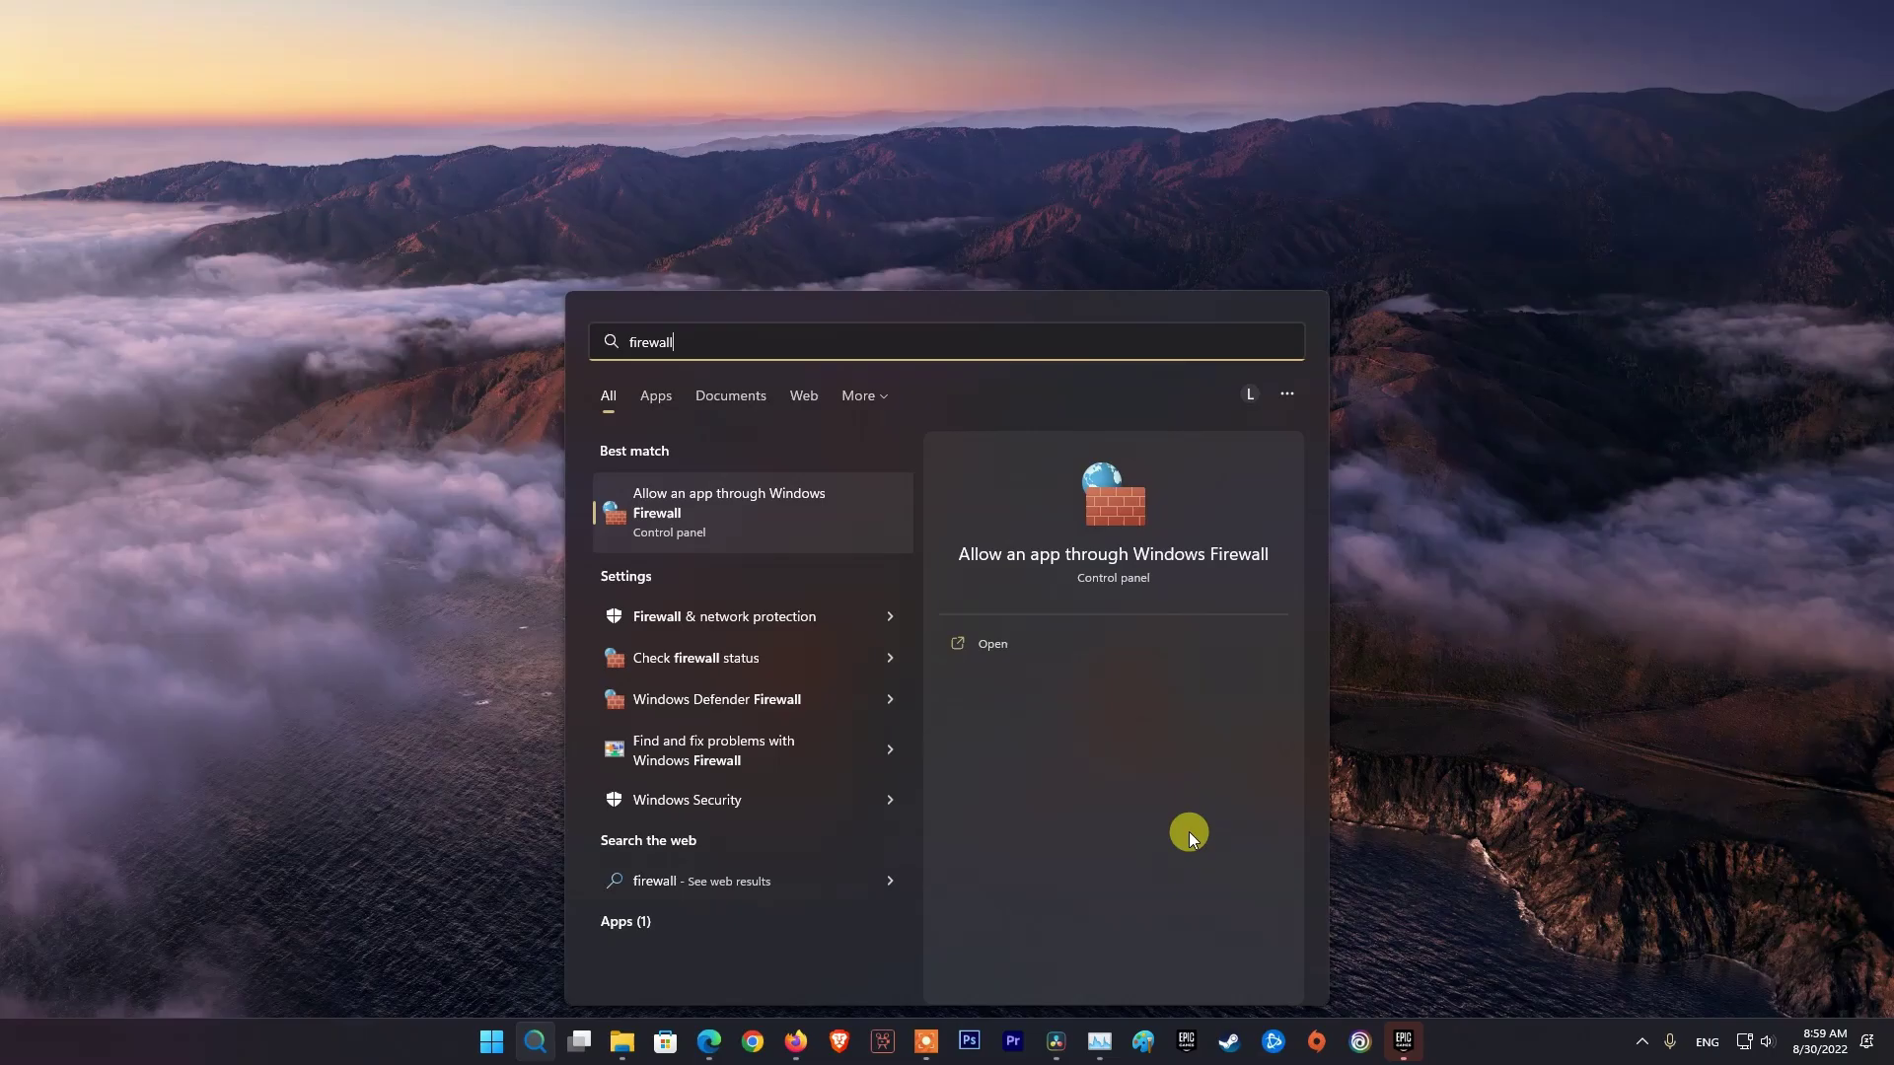
left_click(760, 620)
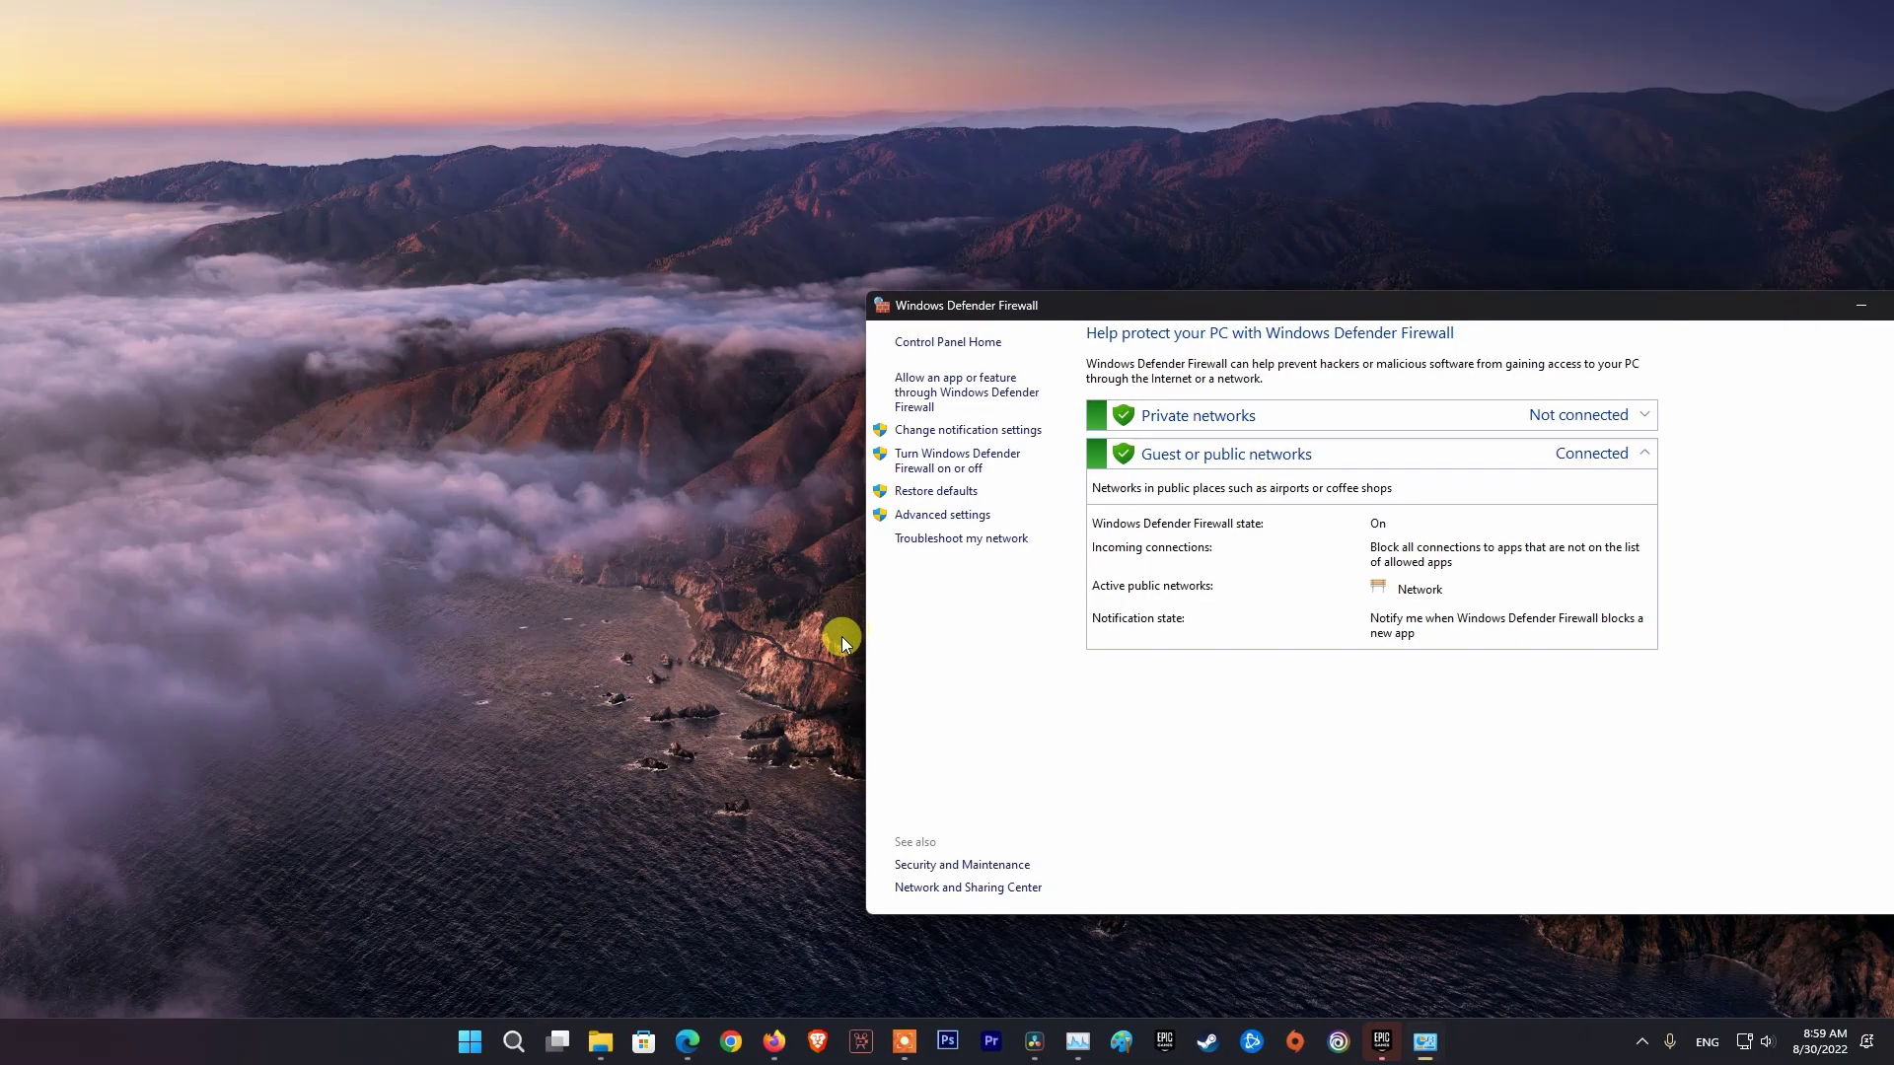
left_click_drag(1393, 304, 1103, 292)
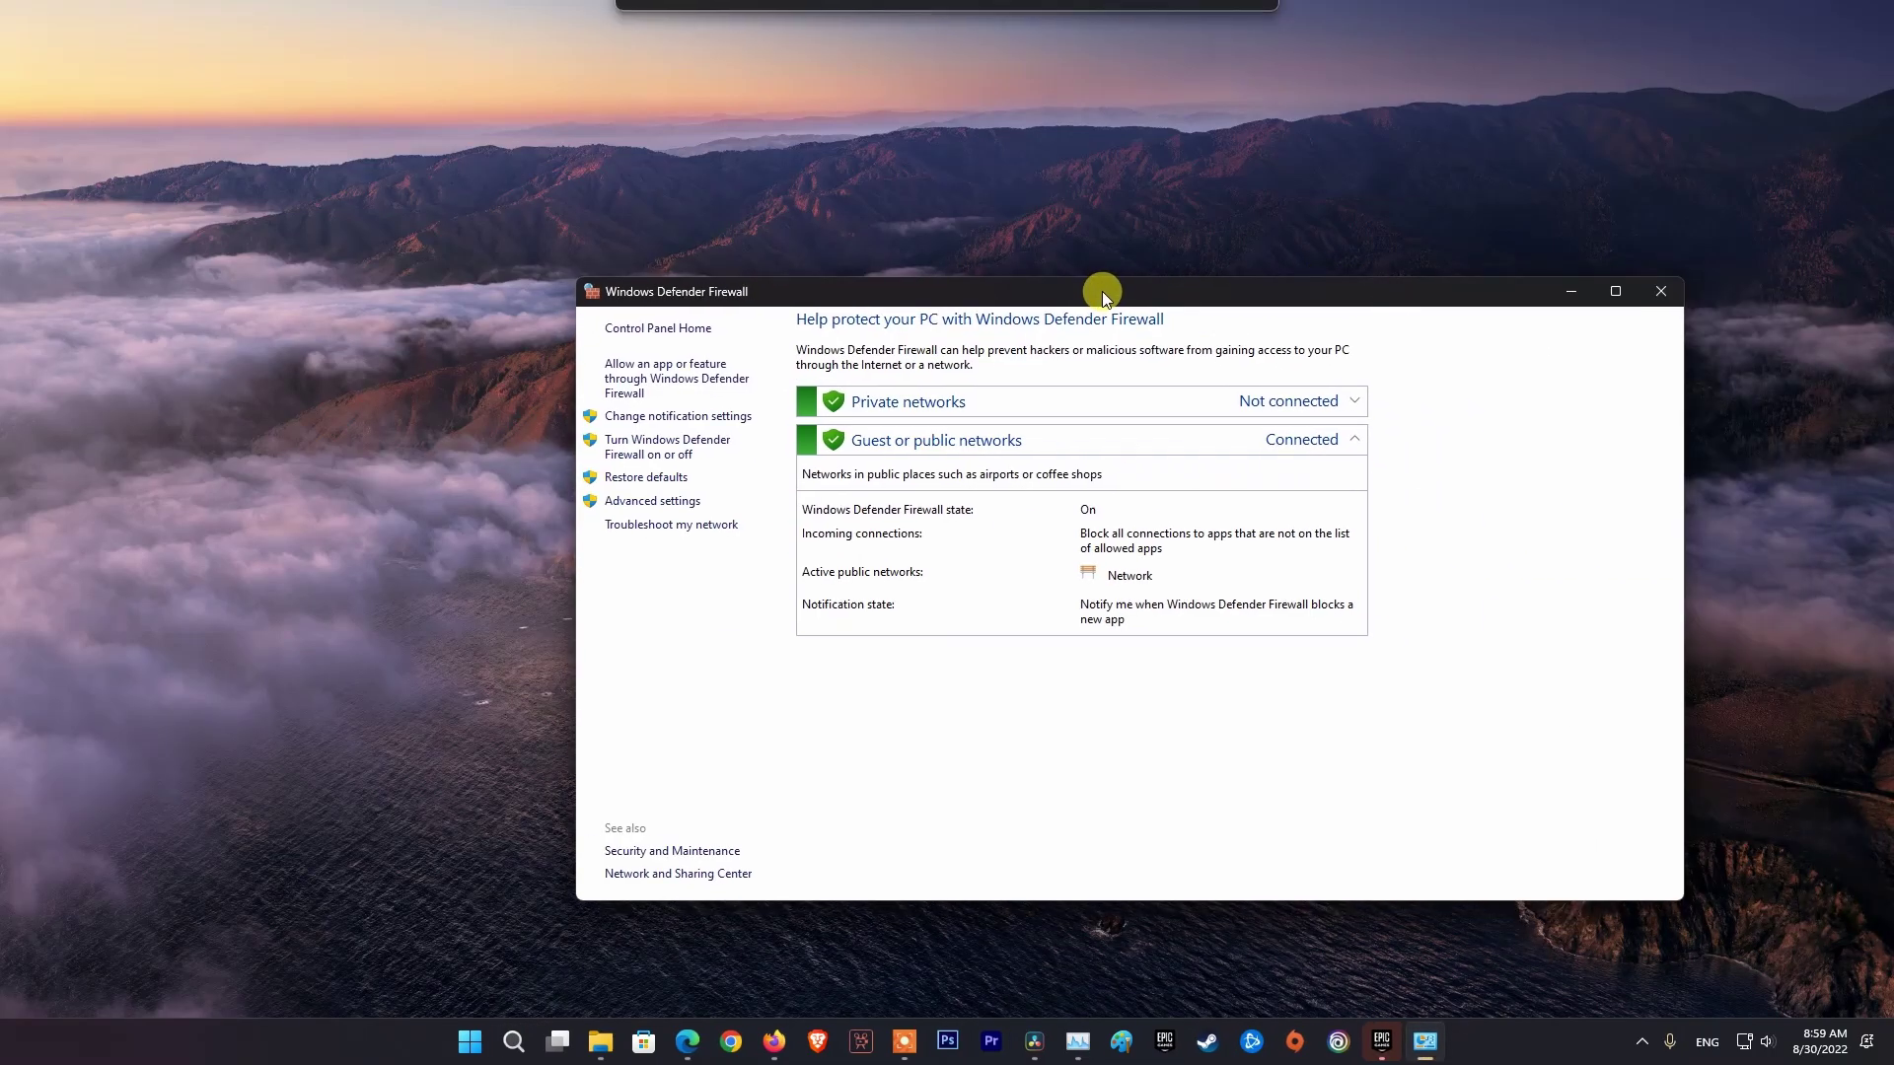
In Advanced settings, start a new Inbound Rule and choose the Port rule type
left_click(680, 503)
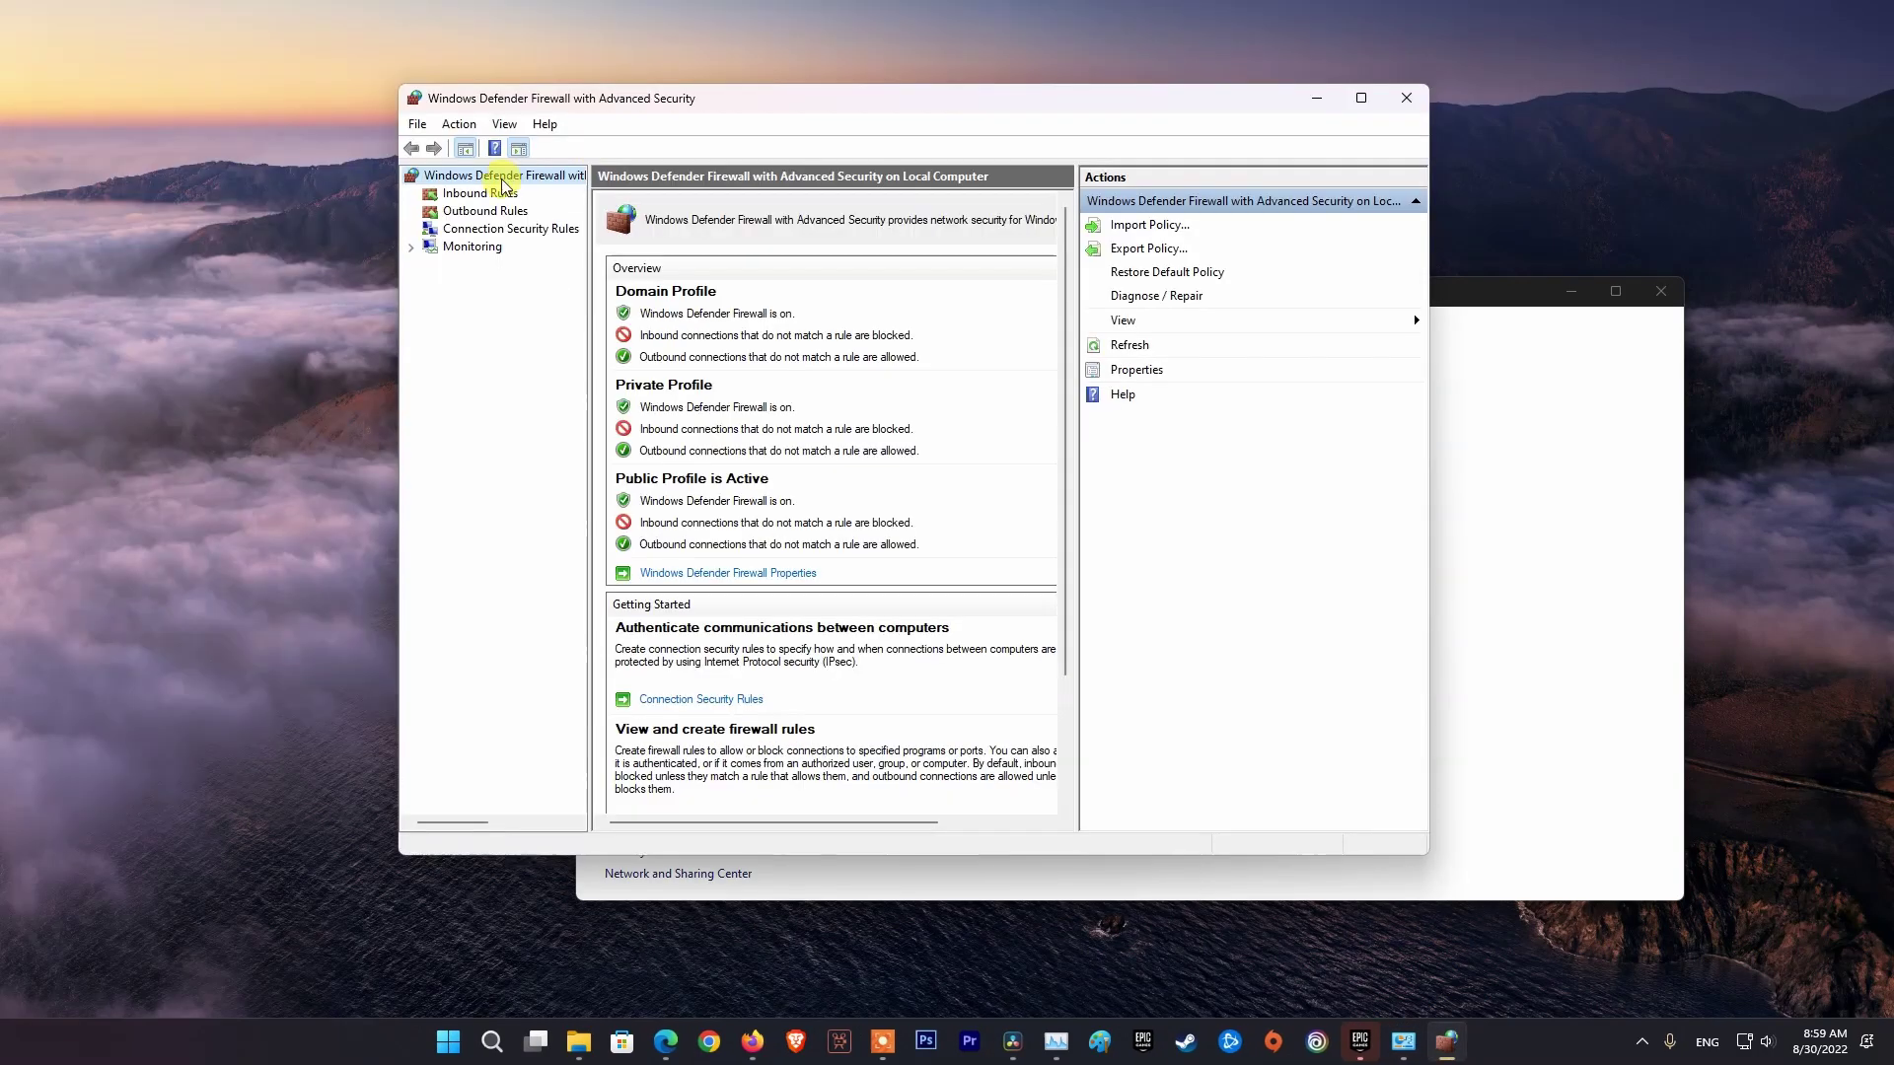
left_click(498, 195)
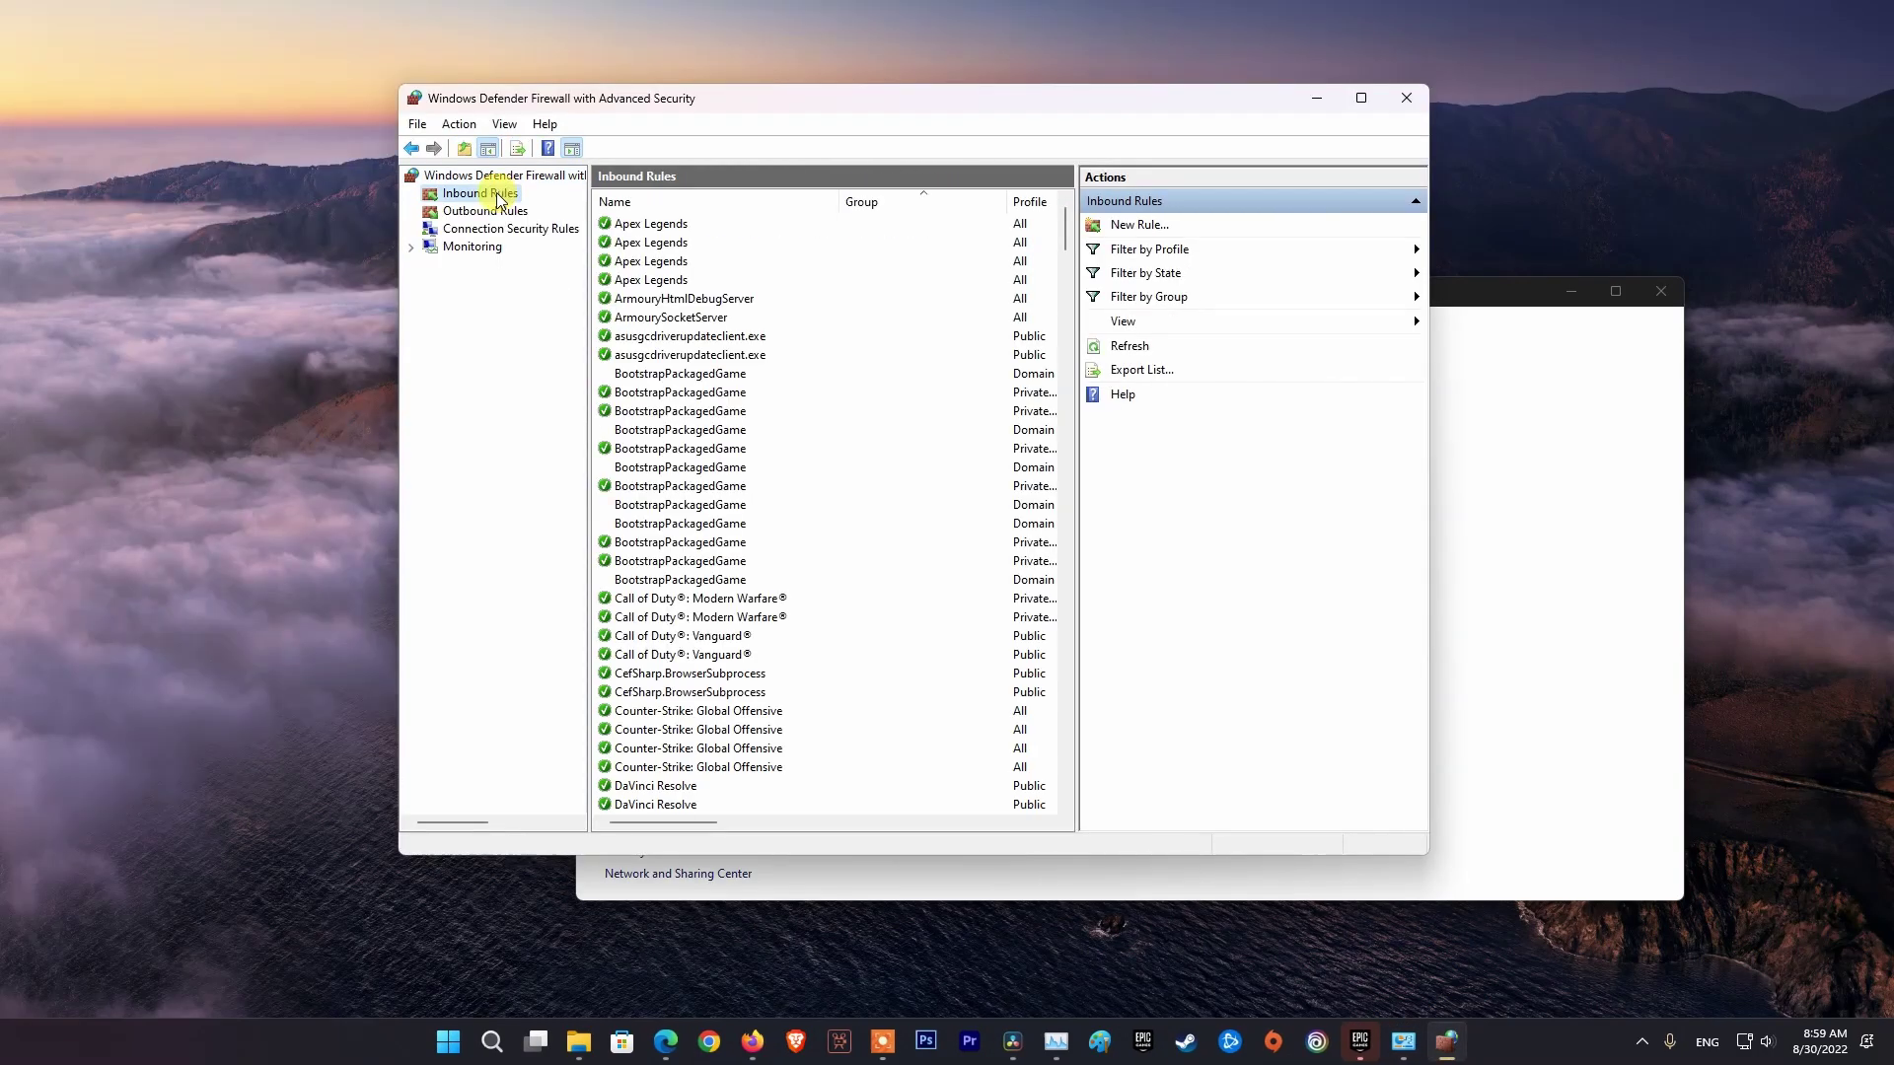
left_click(1139, 225)
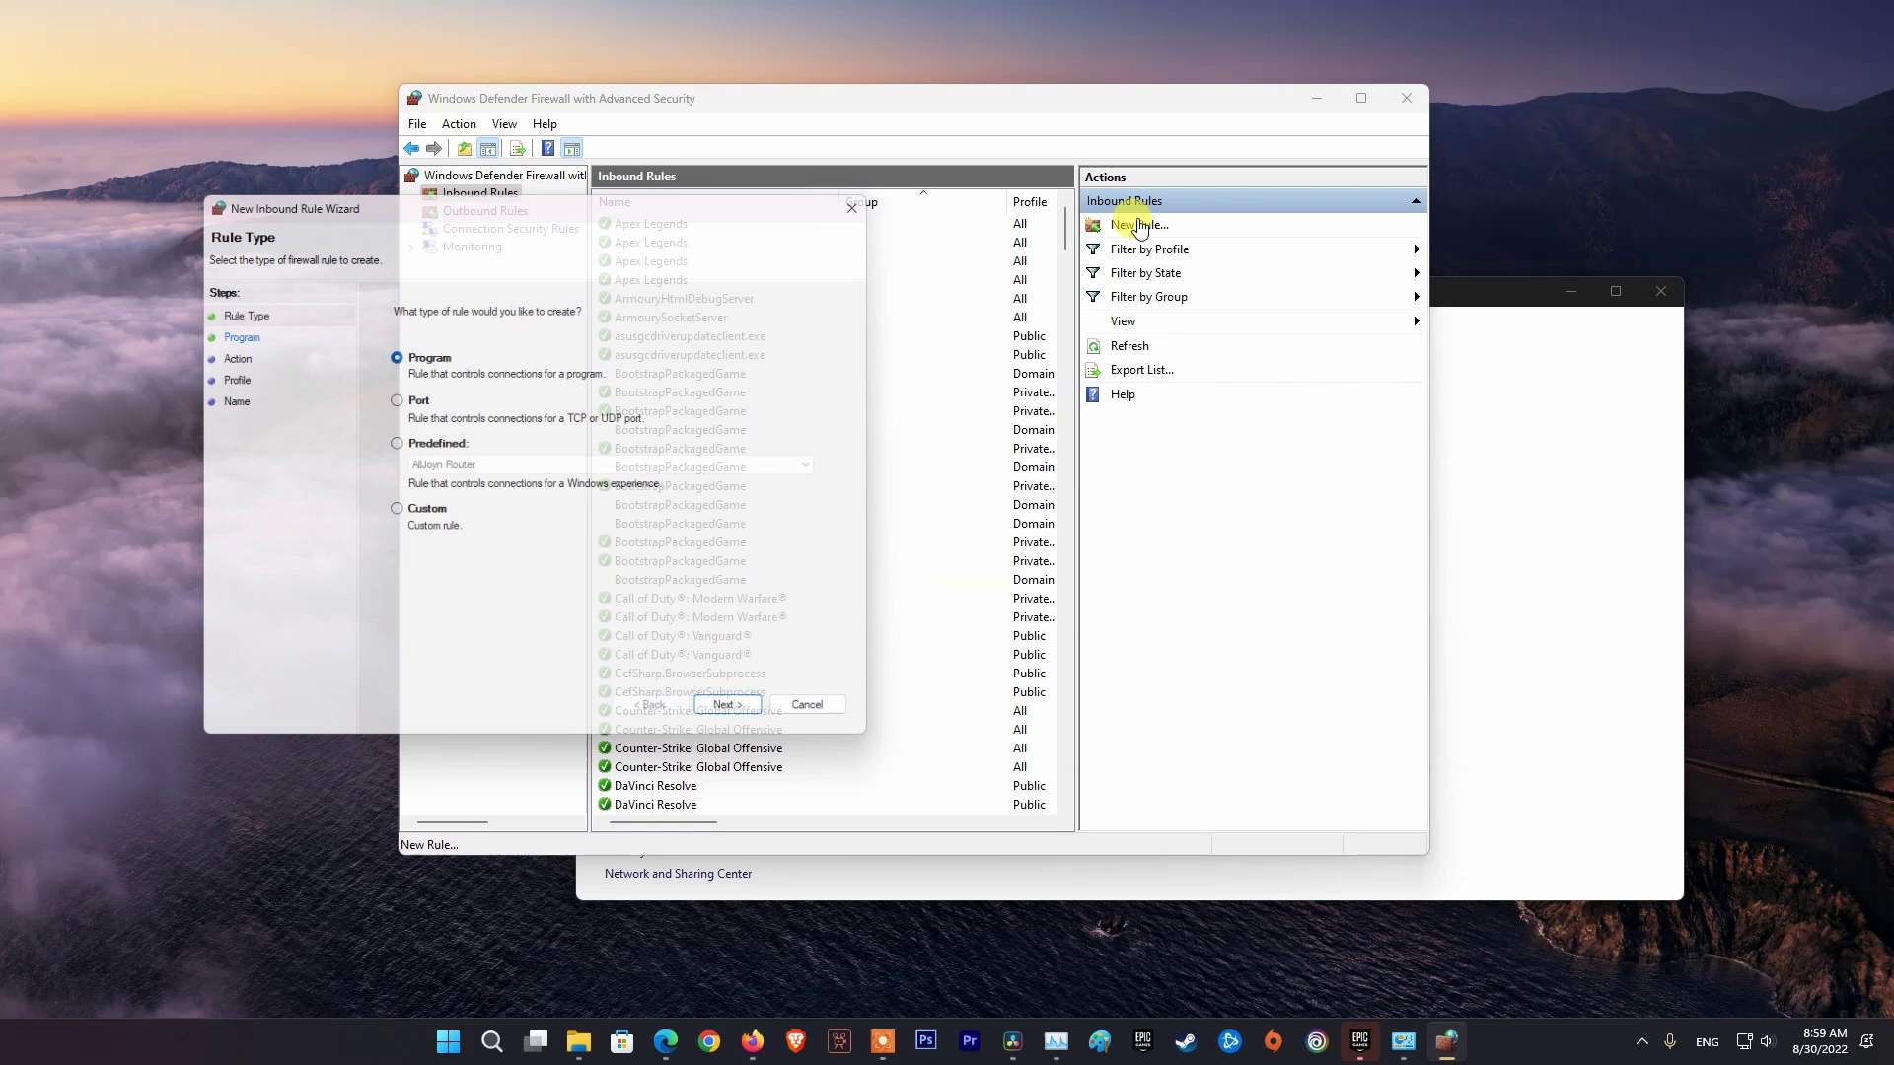
left_click_drag(383, 194, 779, 278)
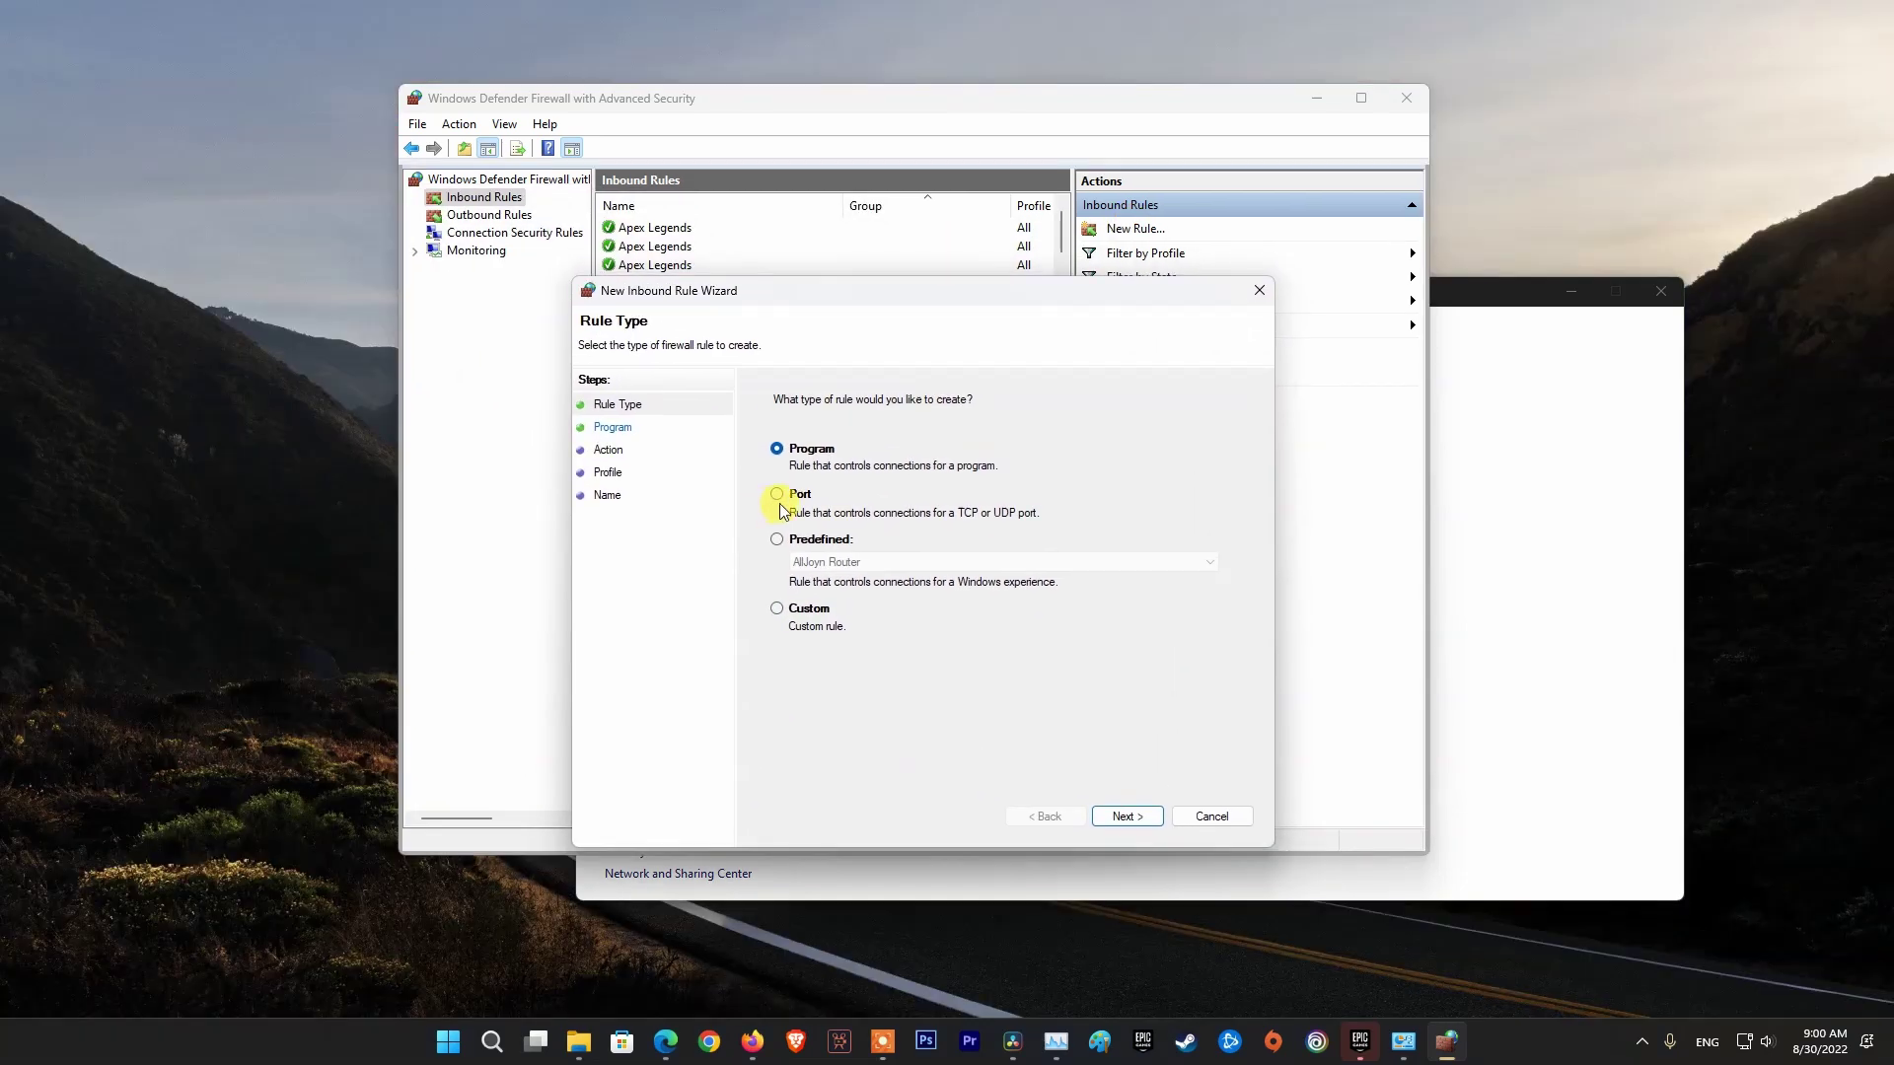
left_click(779, 497)
left_click(1122, 816)
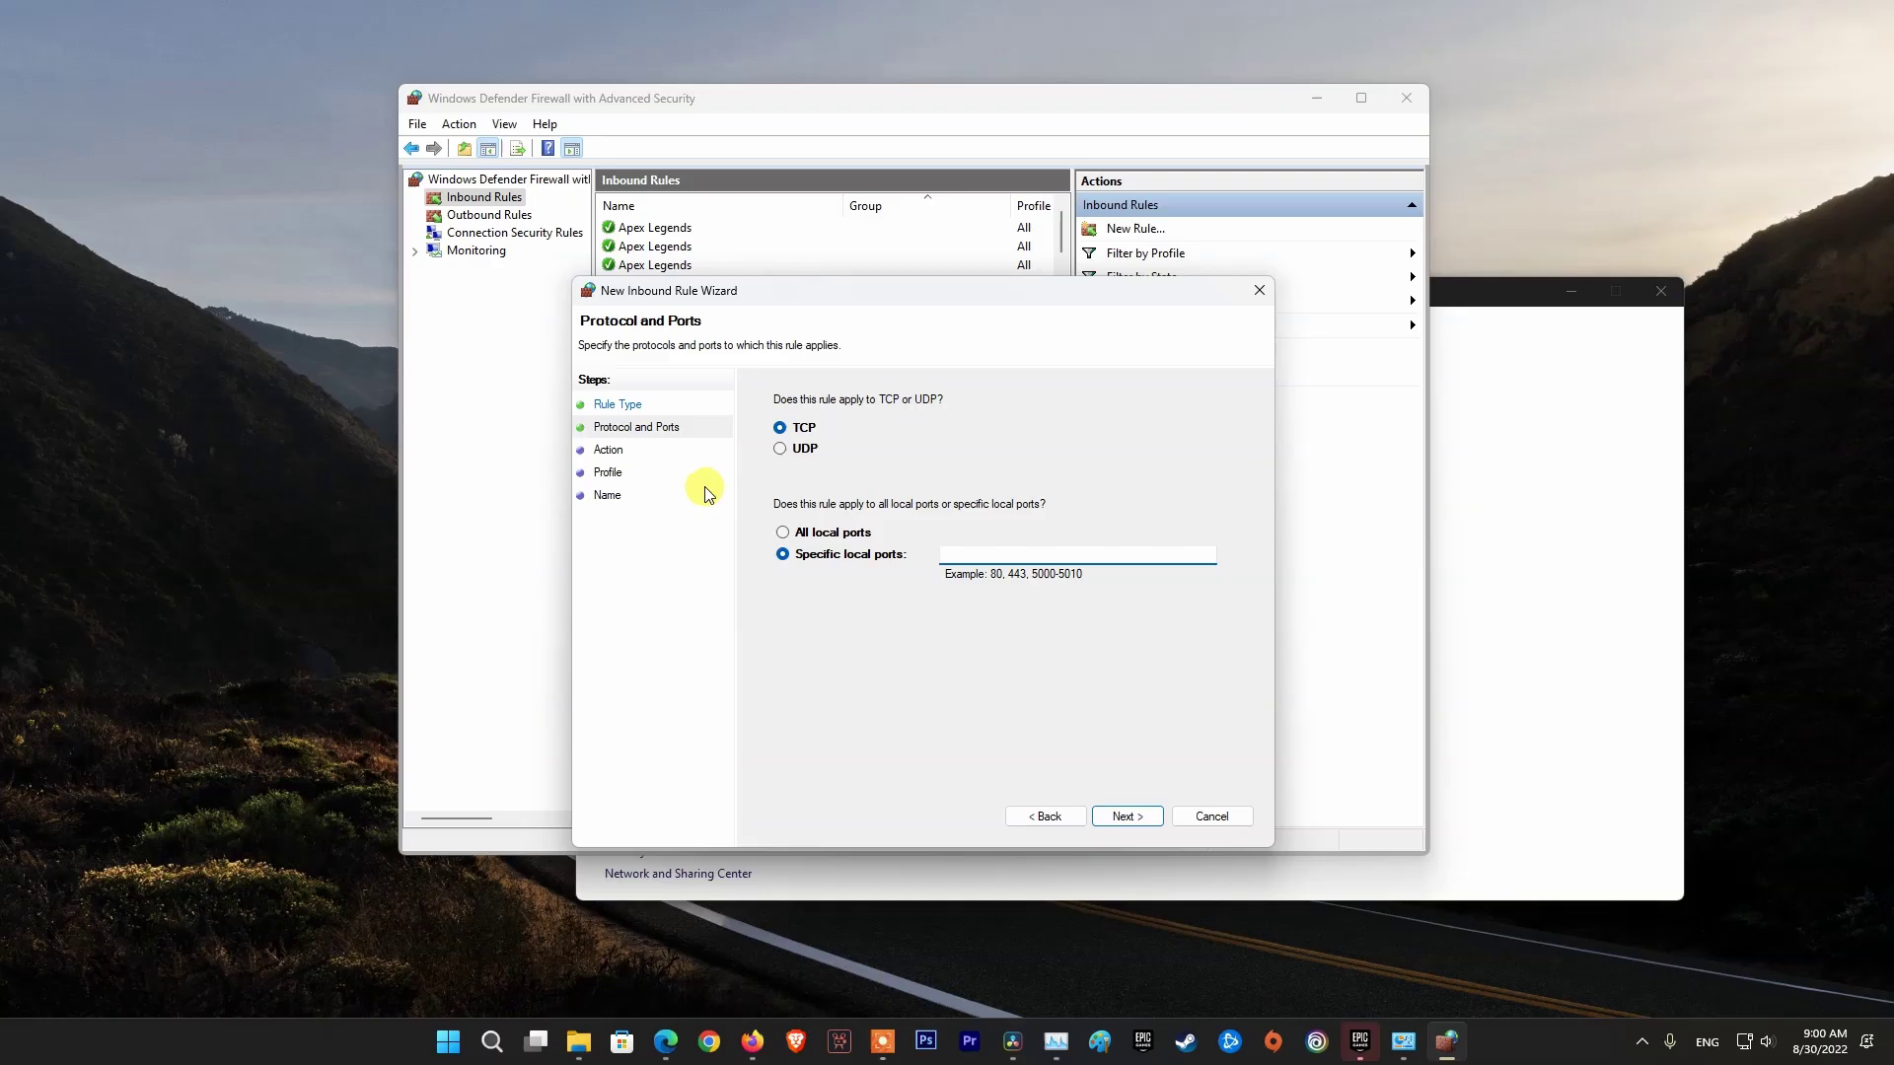
left_click(1006, 555)
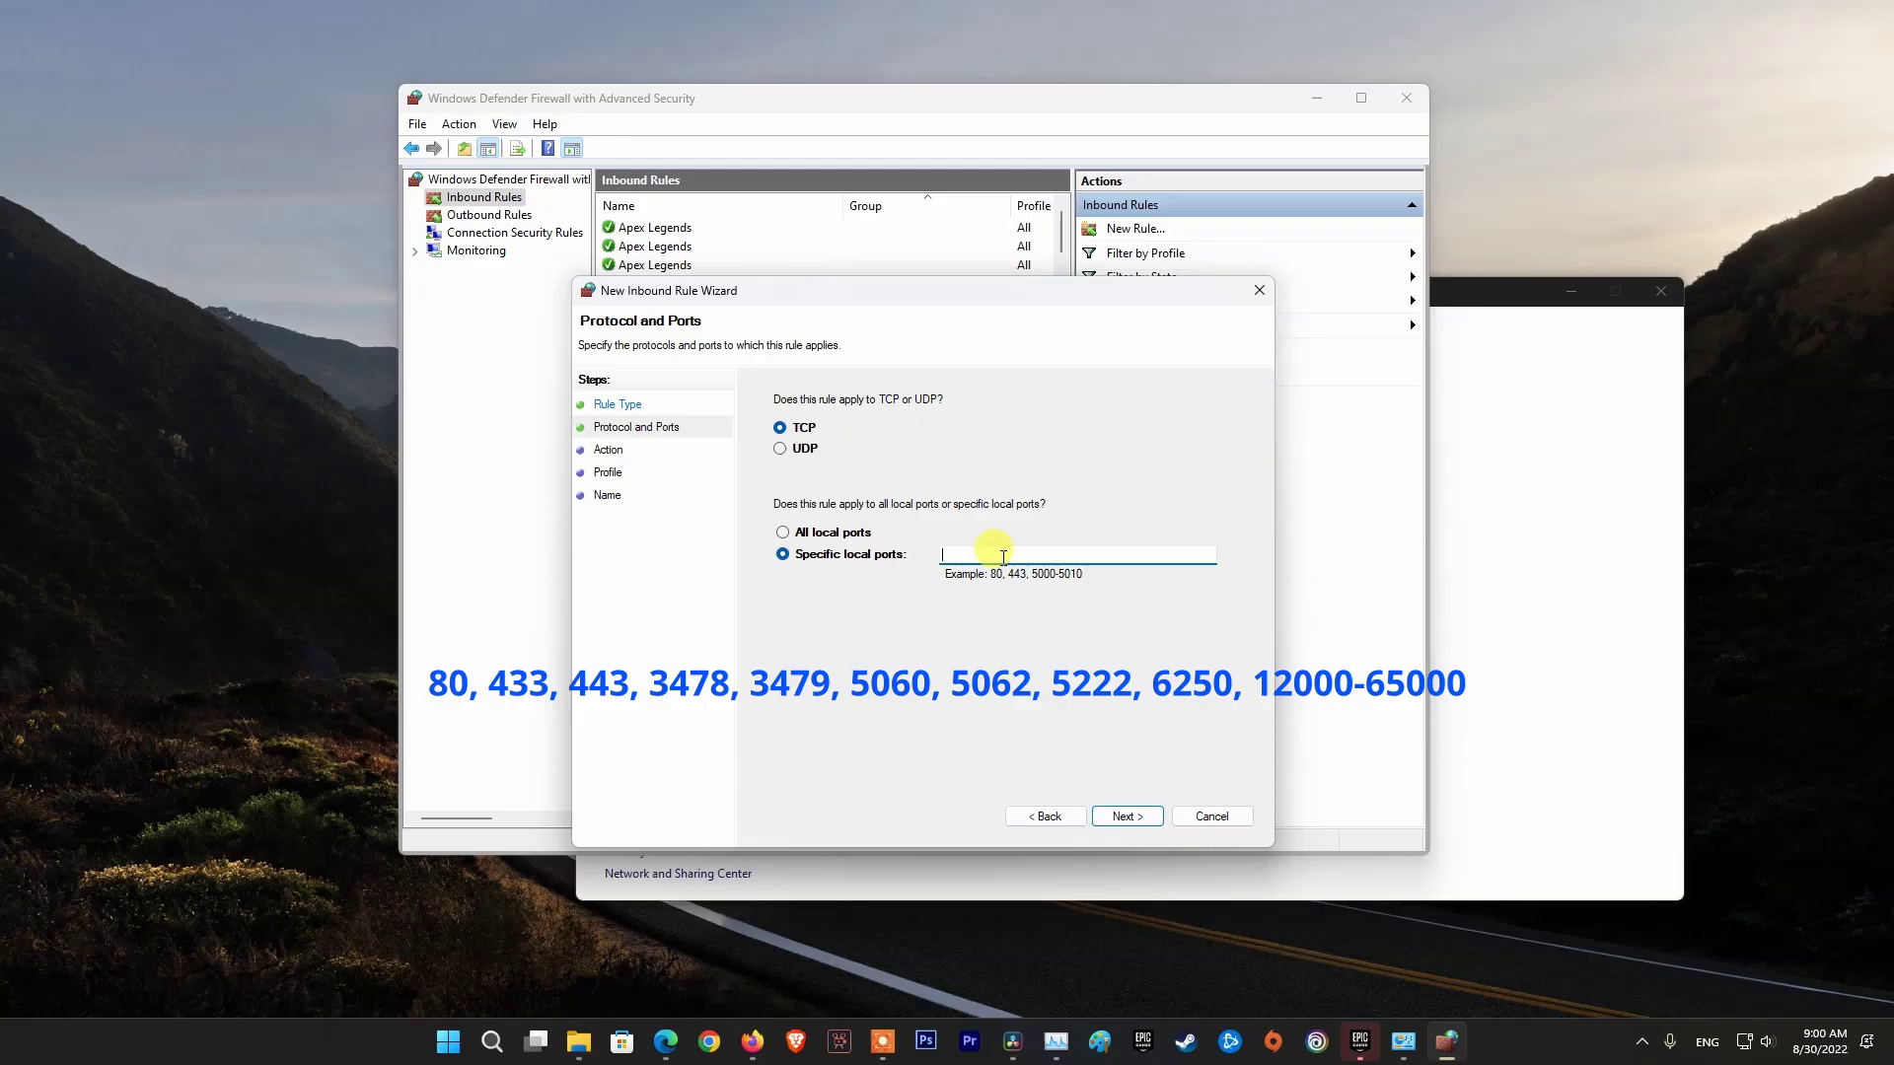
right_click(1000, 557)
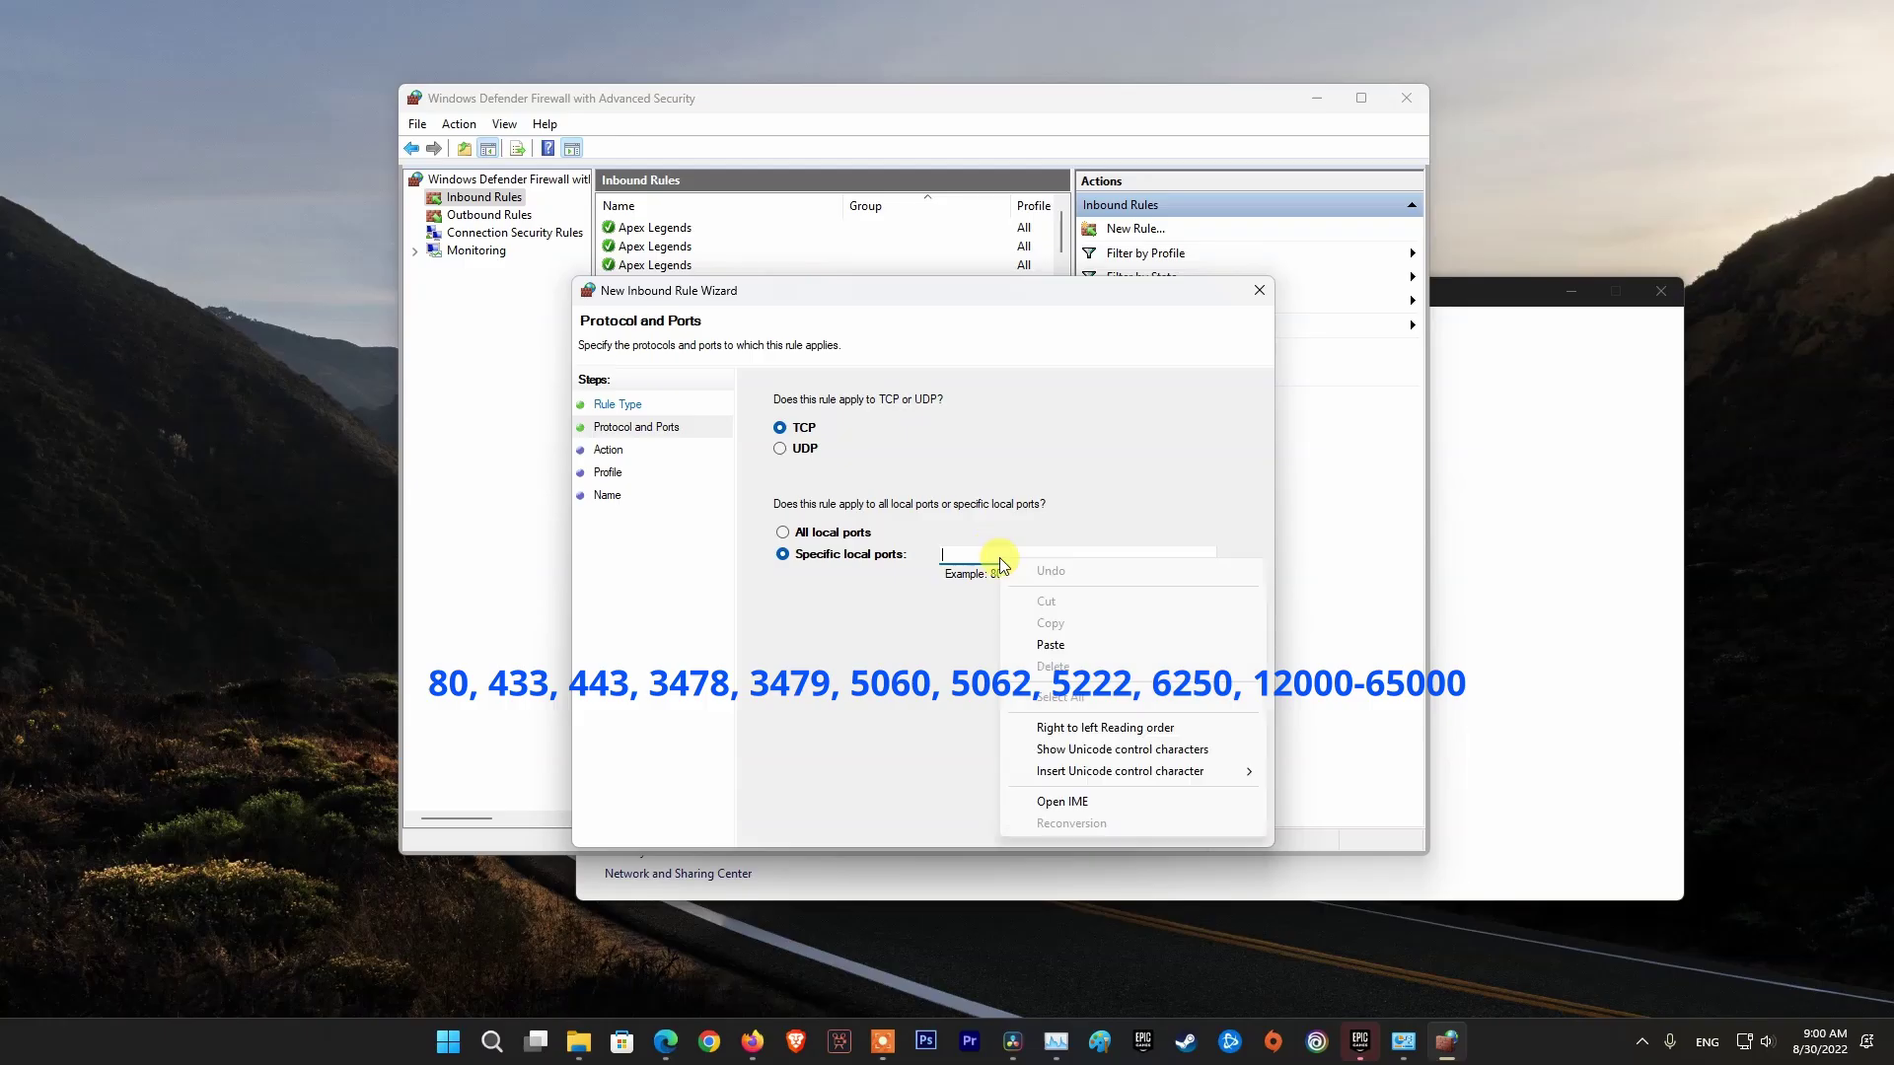
left_click(1031, 639)
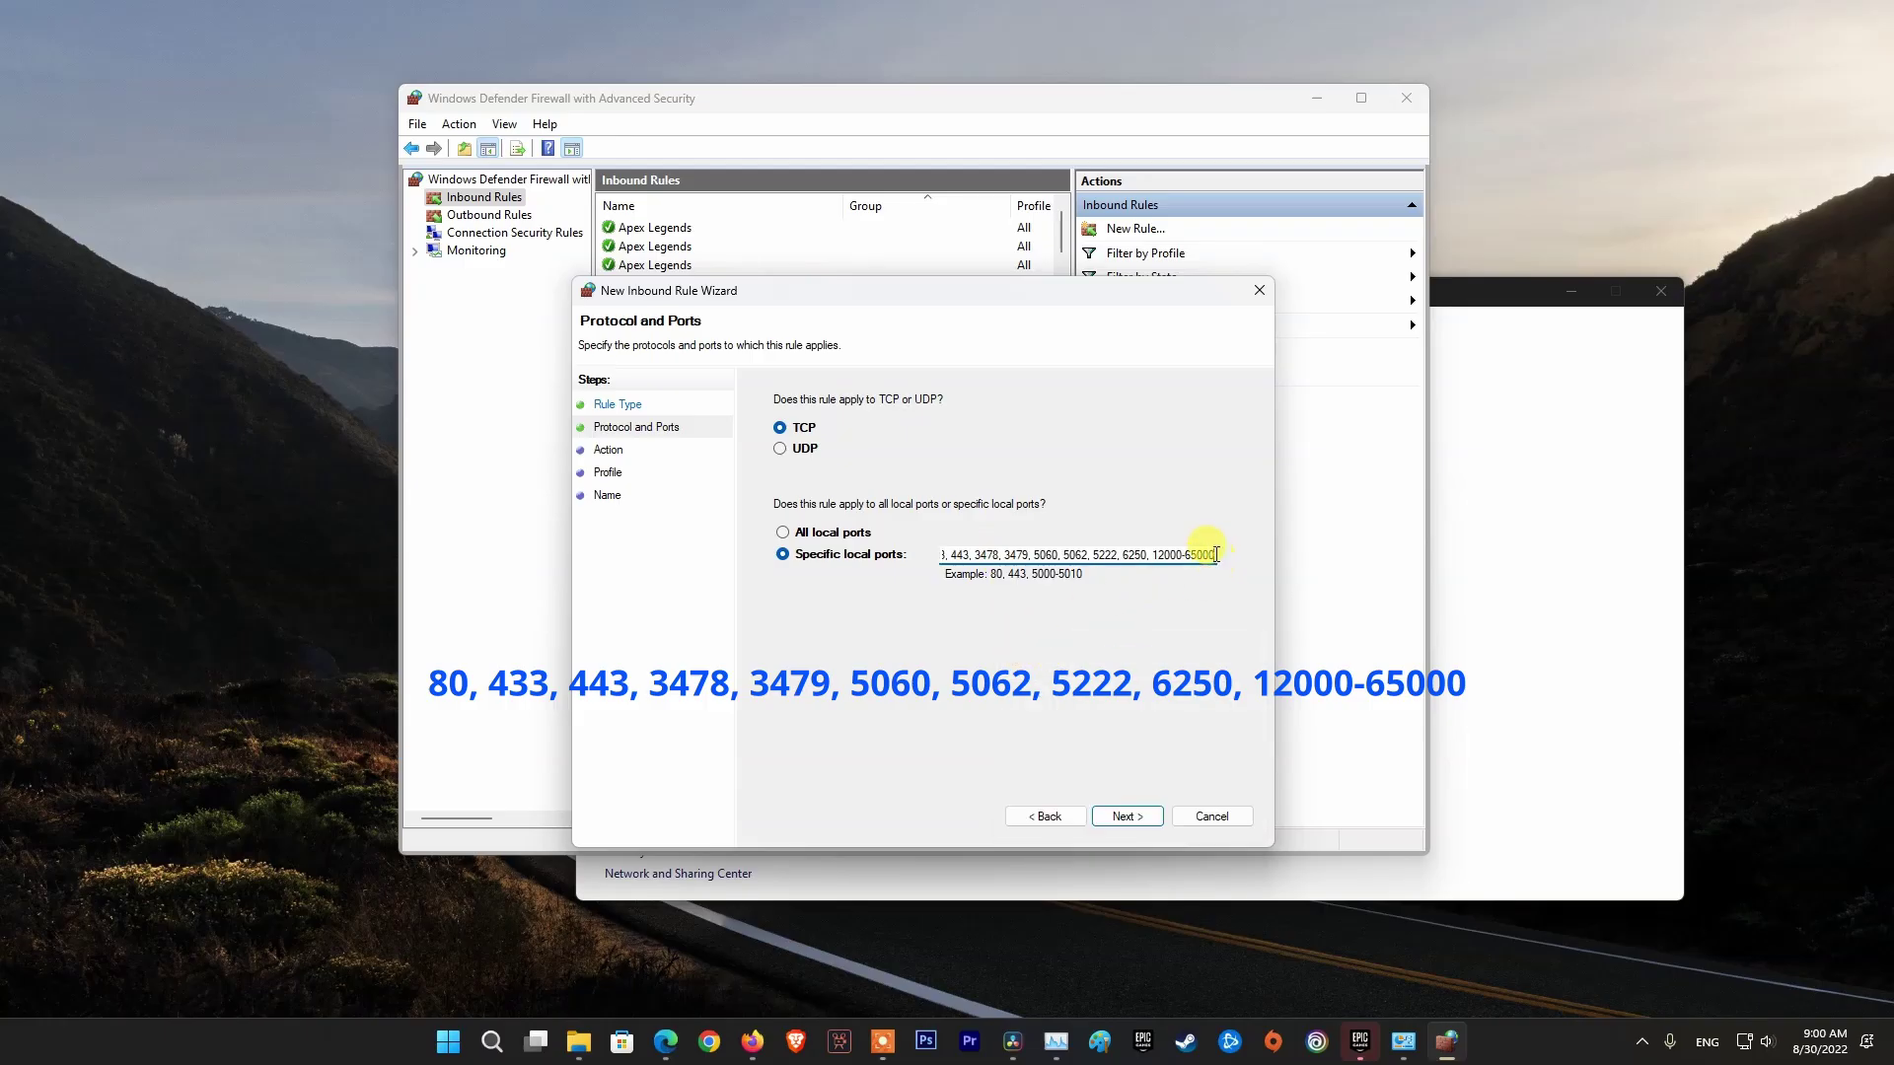
left_click_drag(1211, 554, 894, 566)
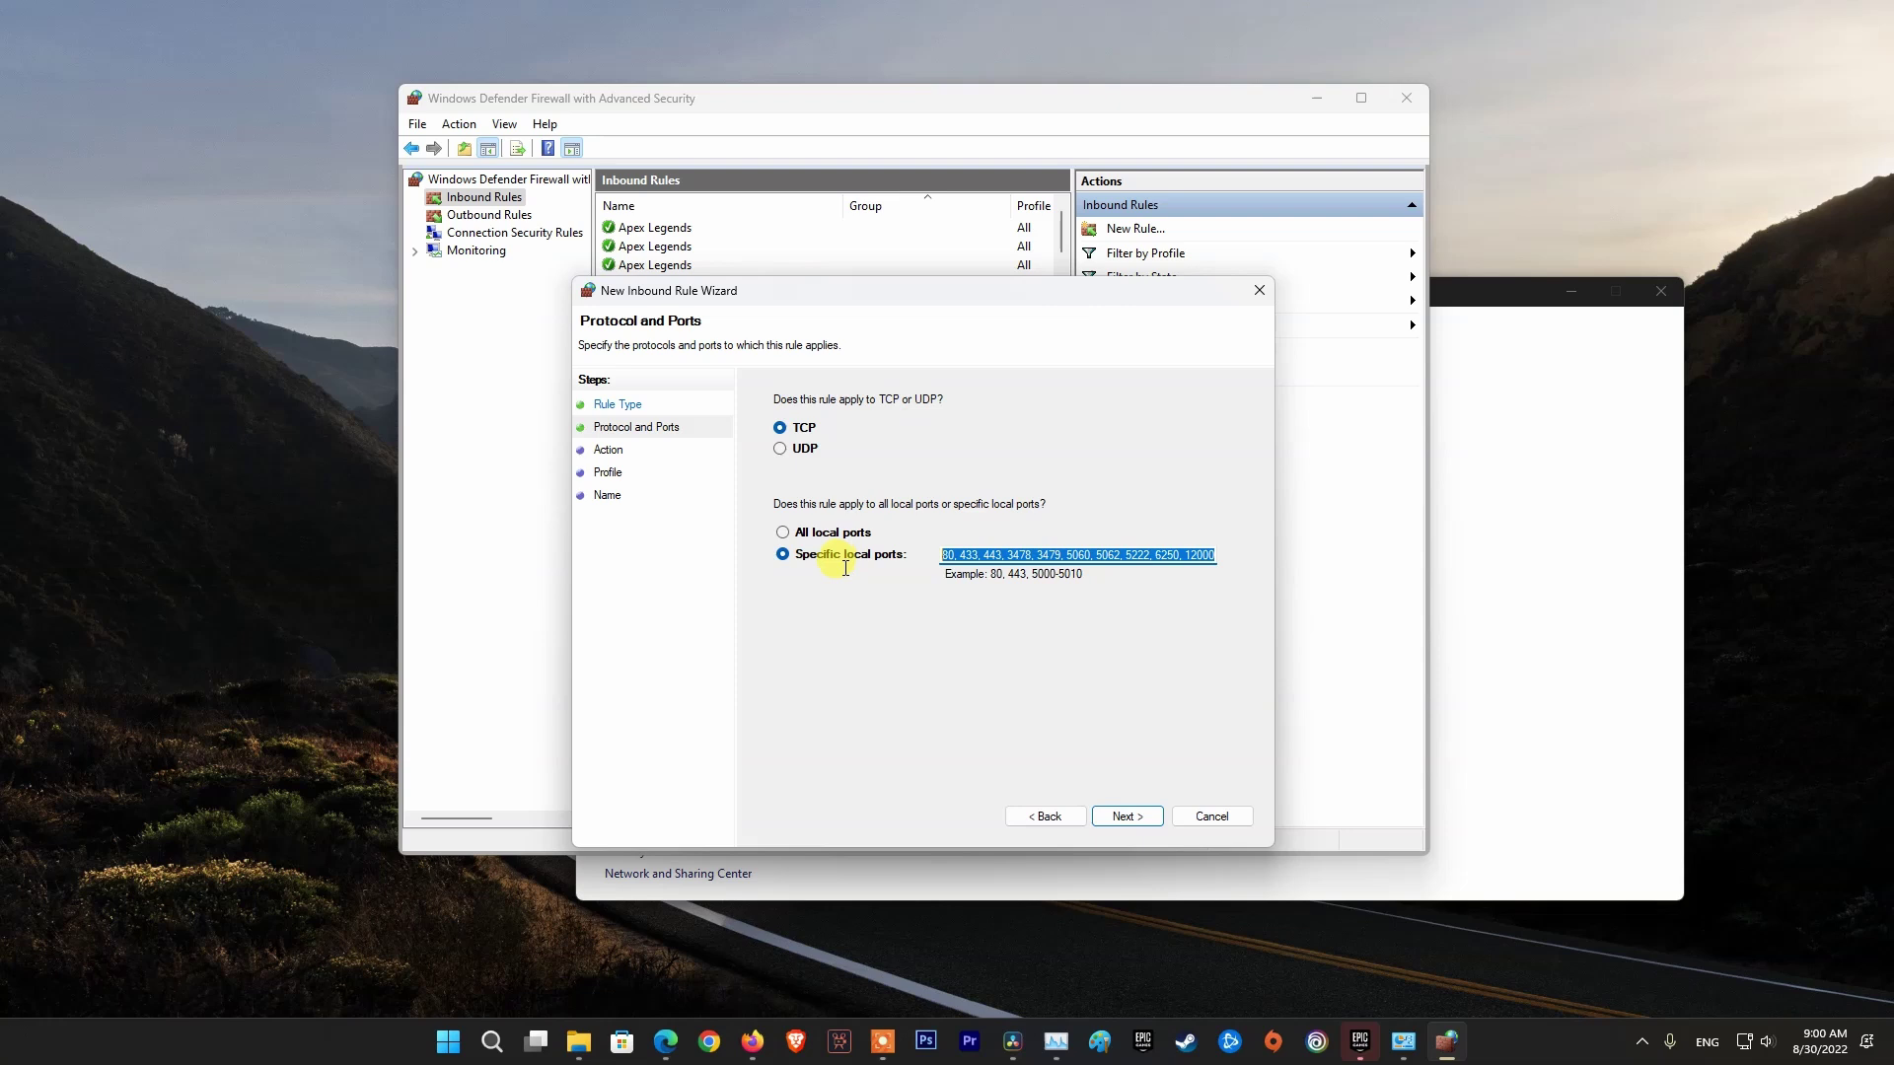
Keep Allow the connection and all profiles, then start naming the rule Epic Games Launcher
left_click(1134, 817)
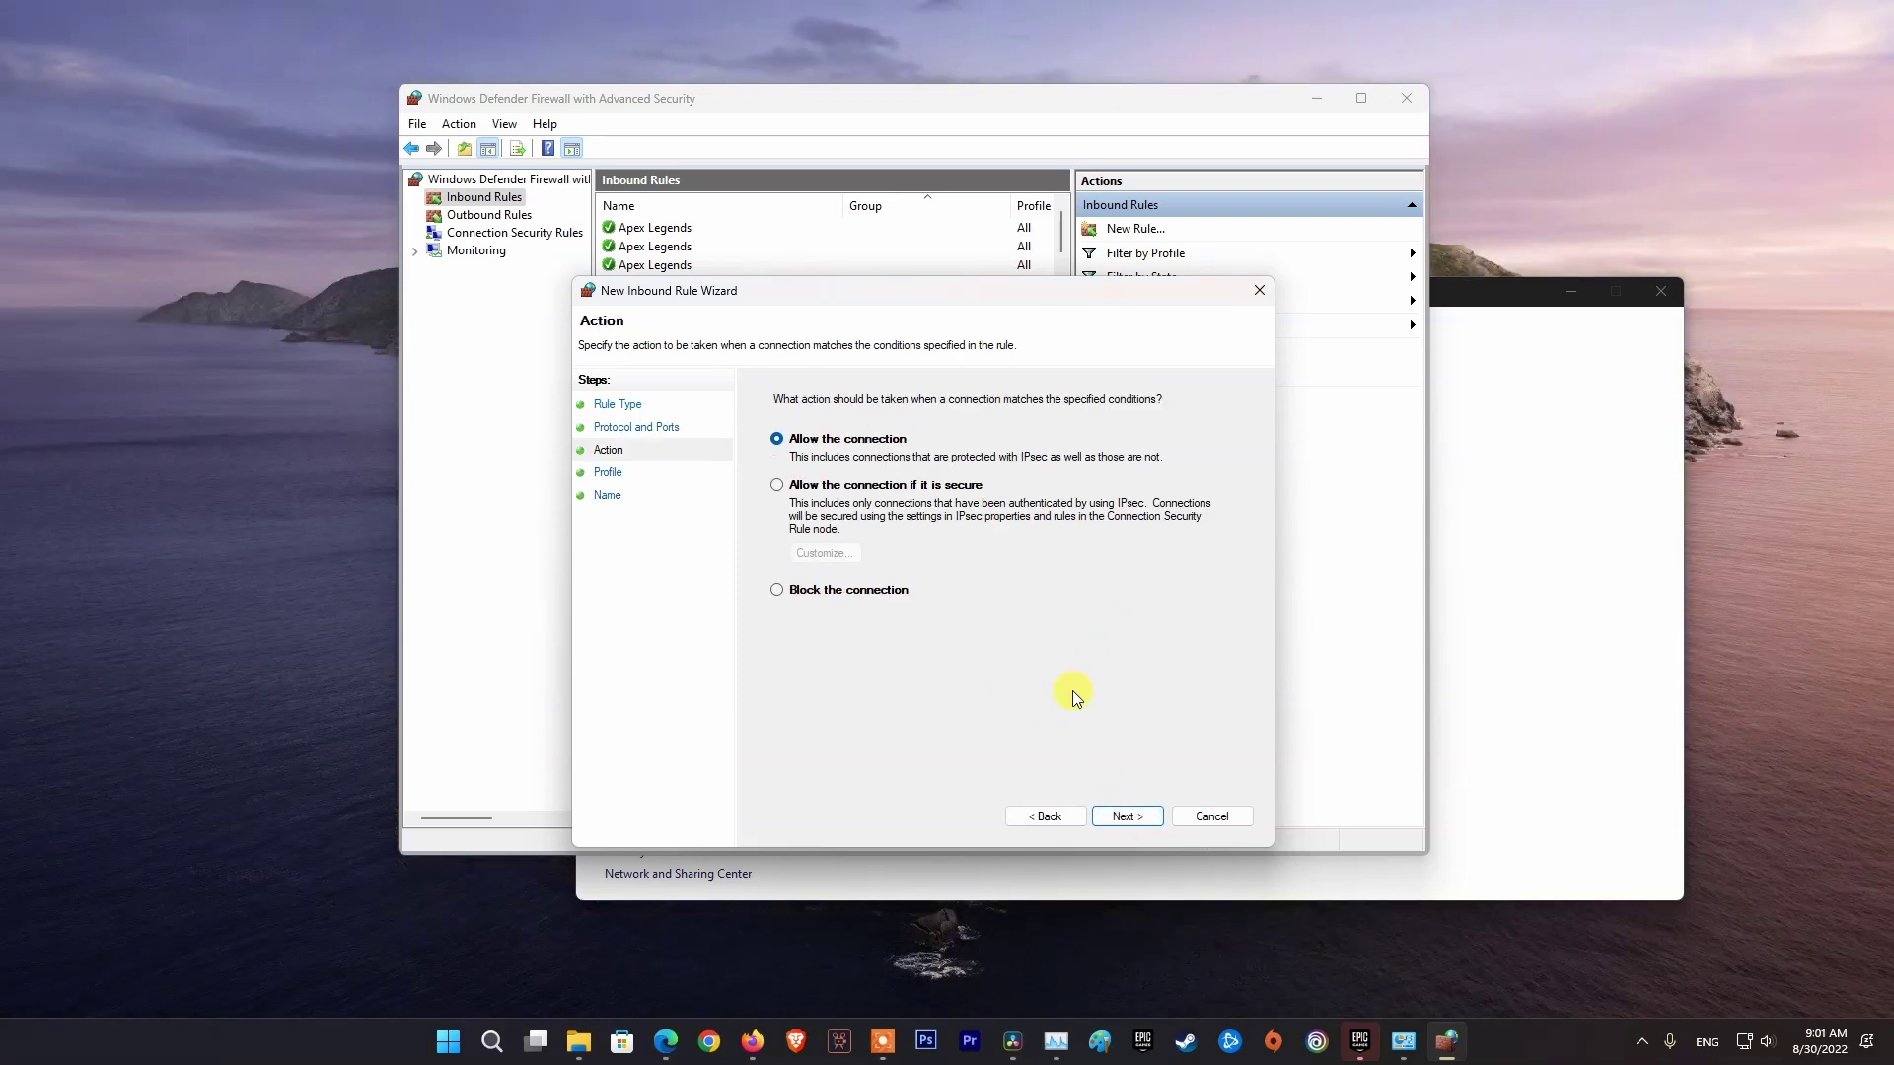
left_click(1137, 819)
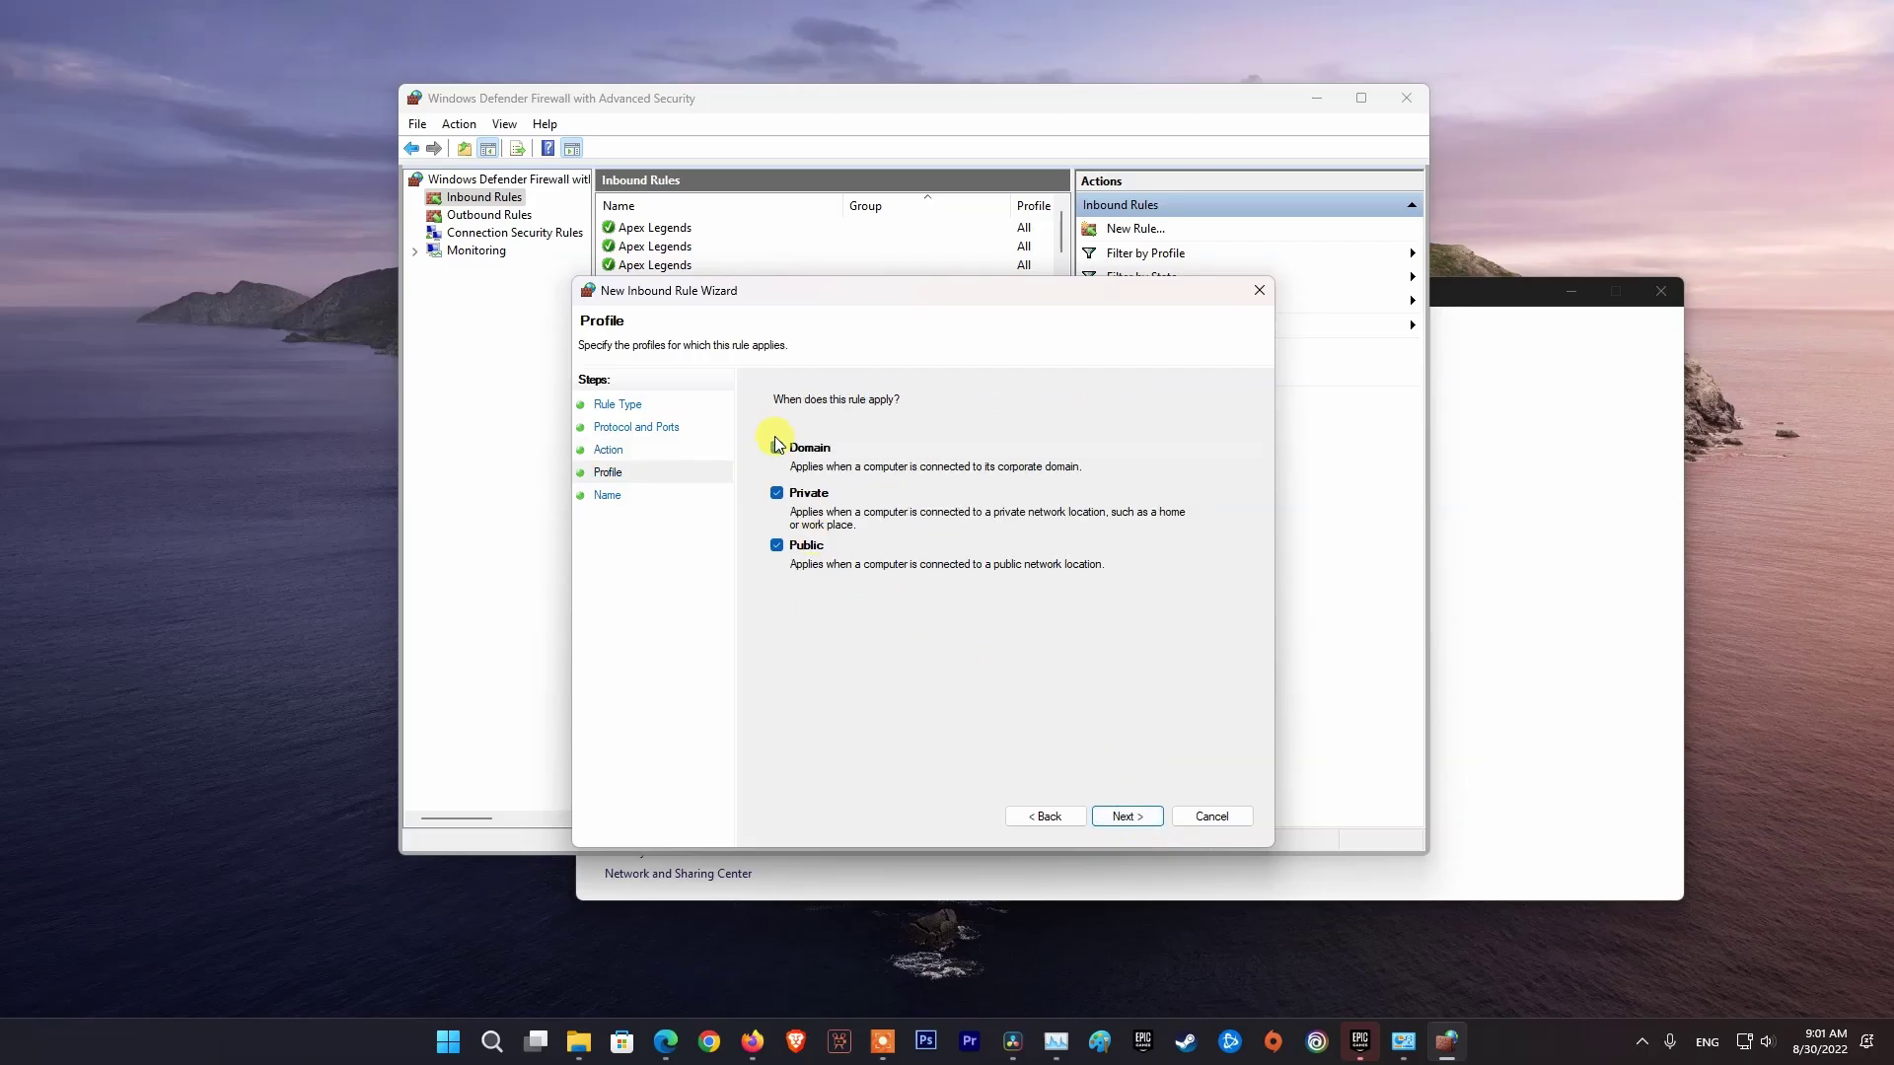
left_click(1124, 817)
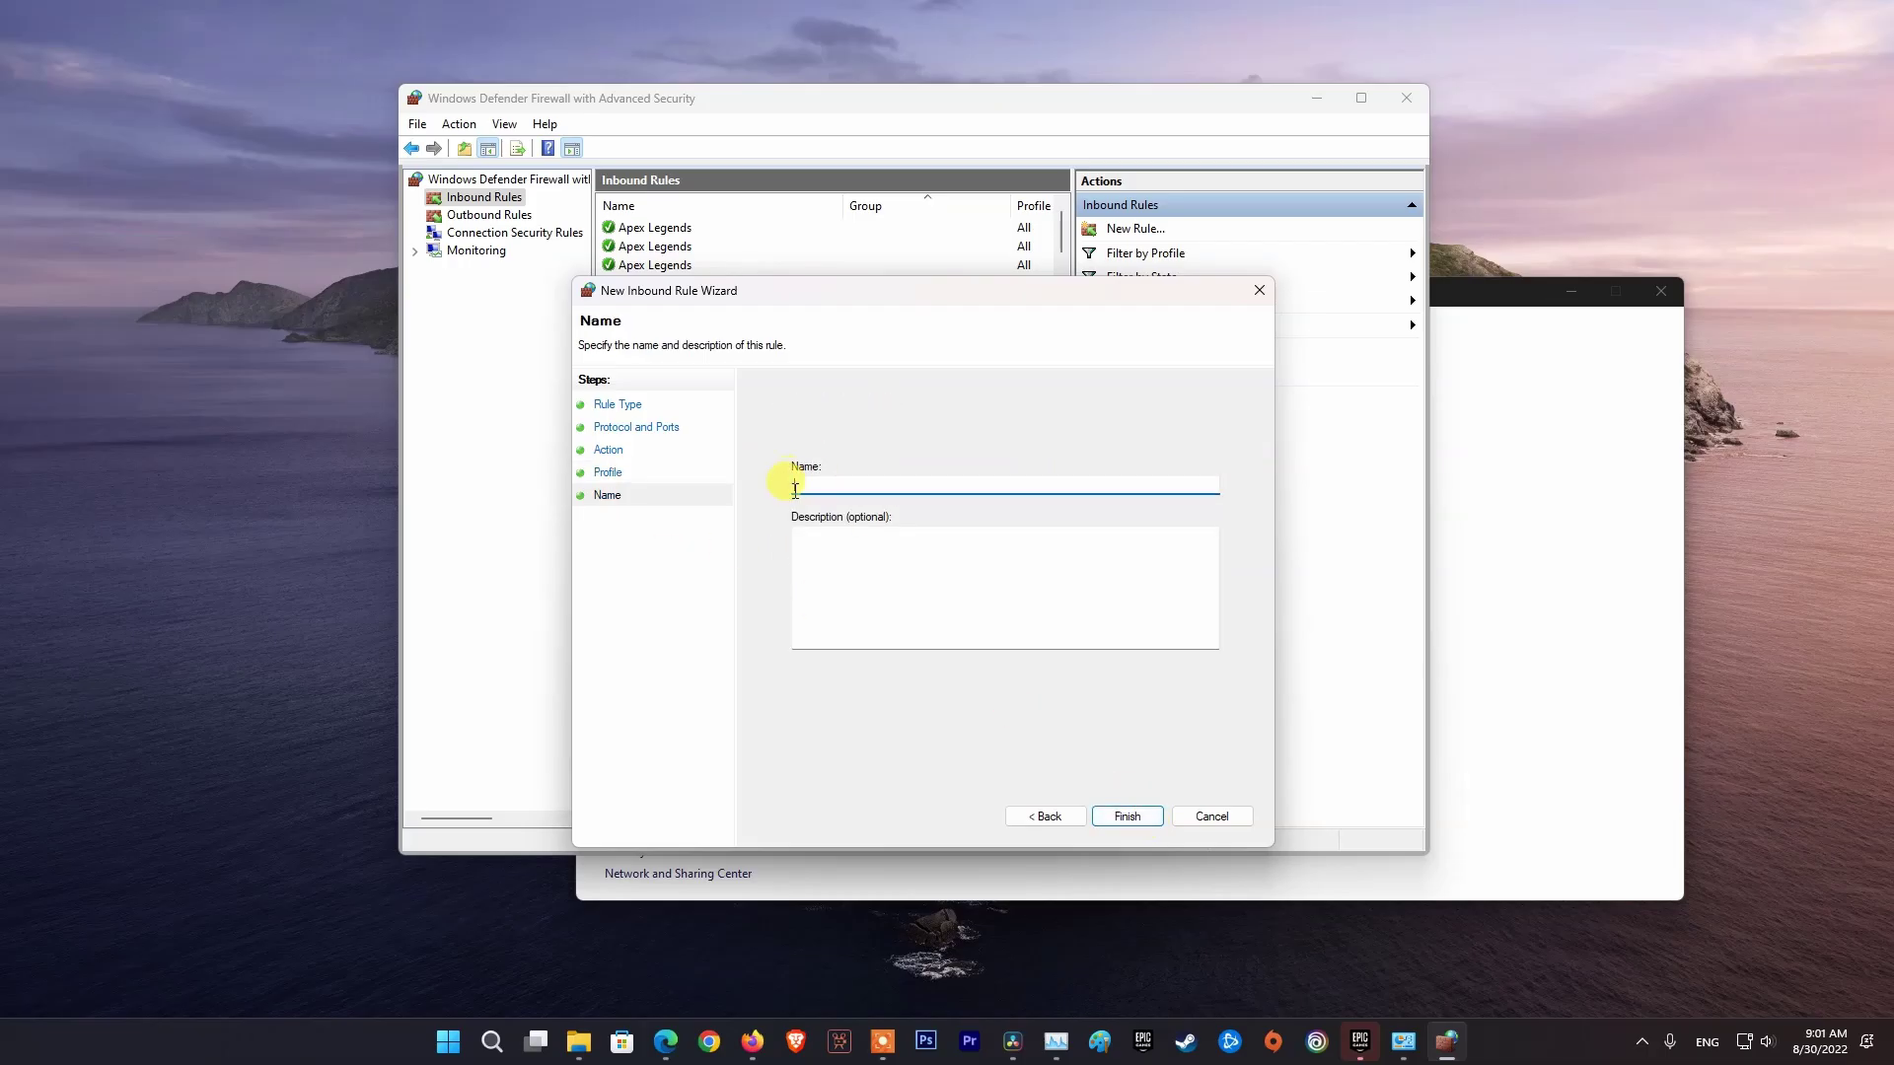
type("Epic Games Launcher")
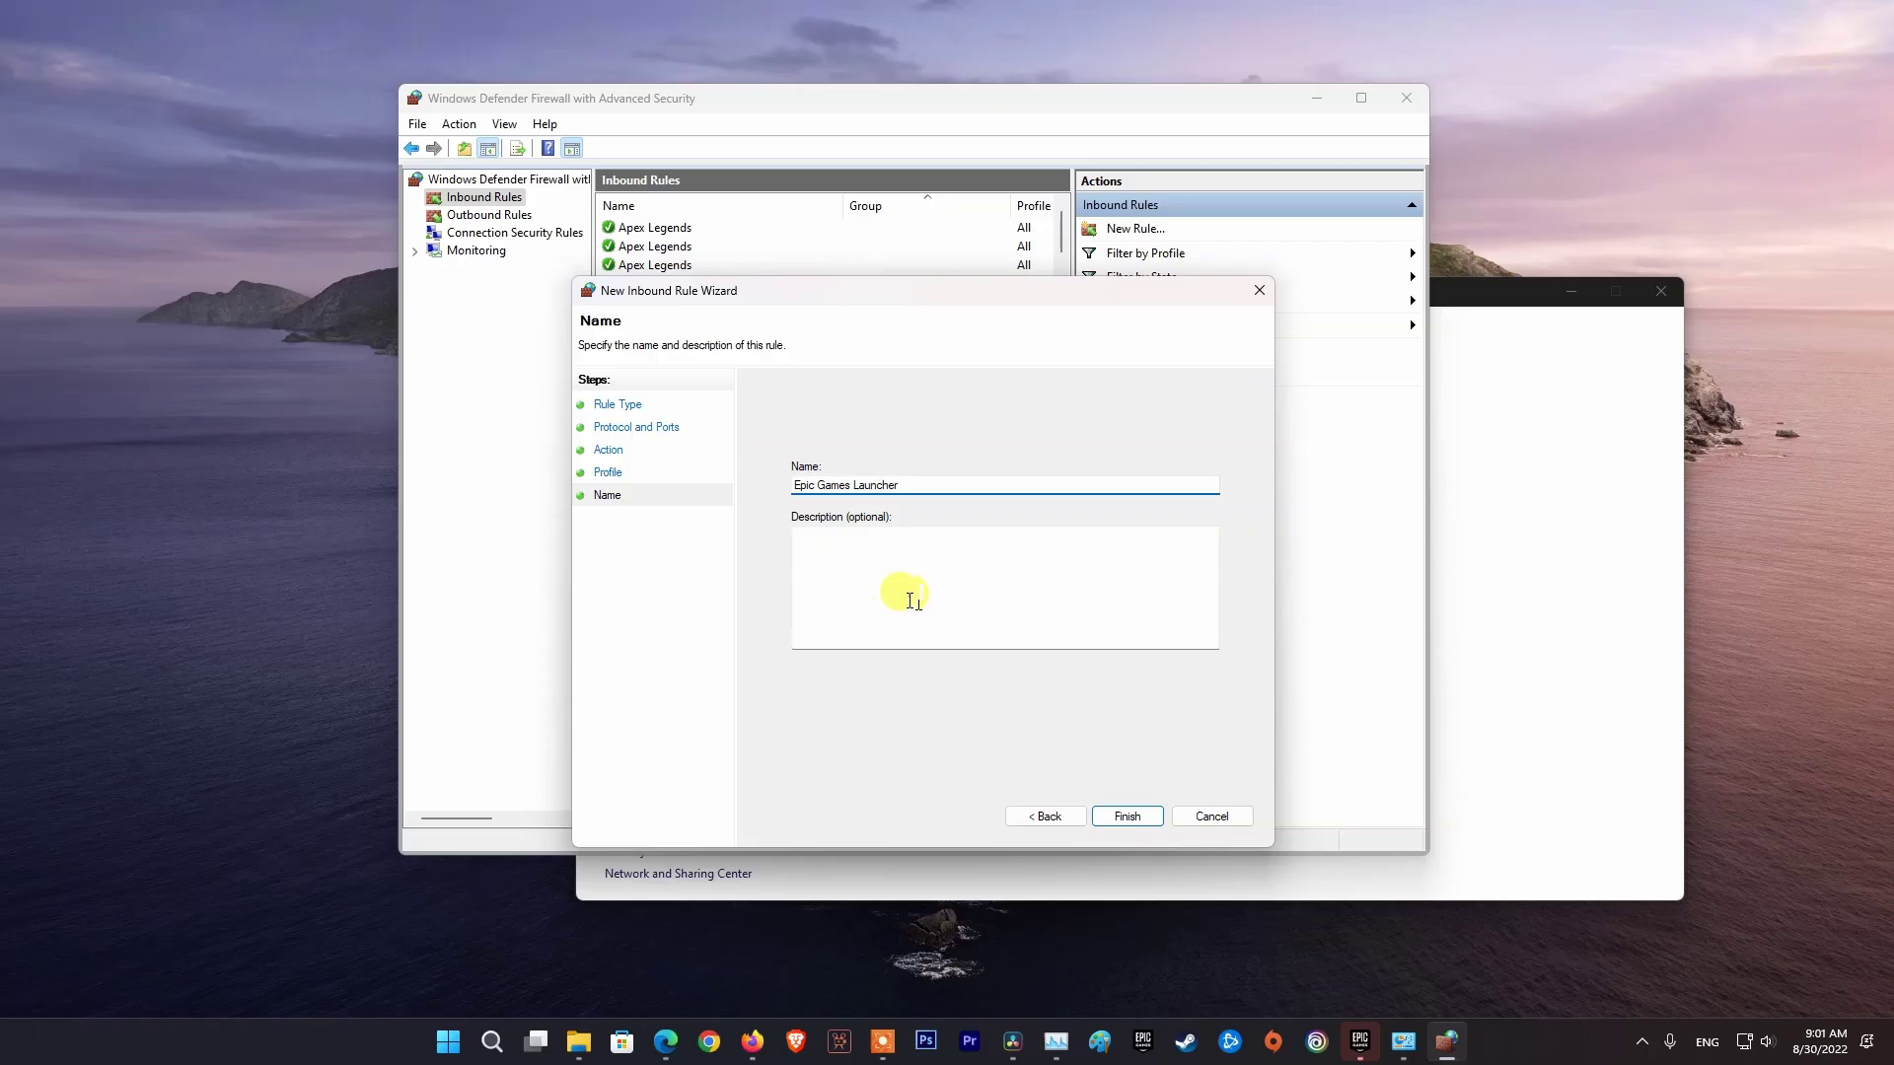
Finish the Epic Games Launcher rule, close both firewall windows, and search for 'epic'
left_click(1124, 816)
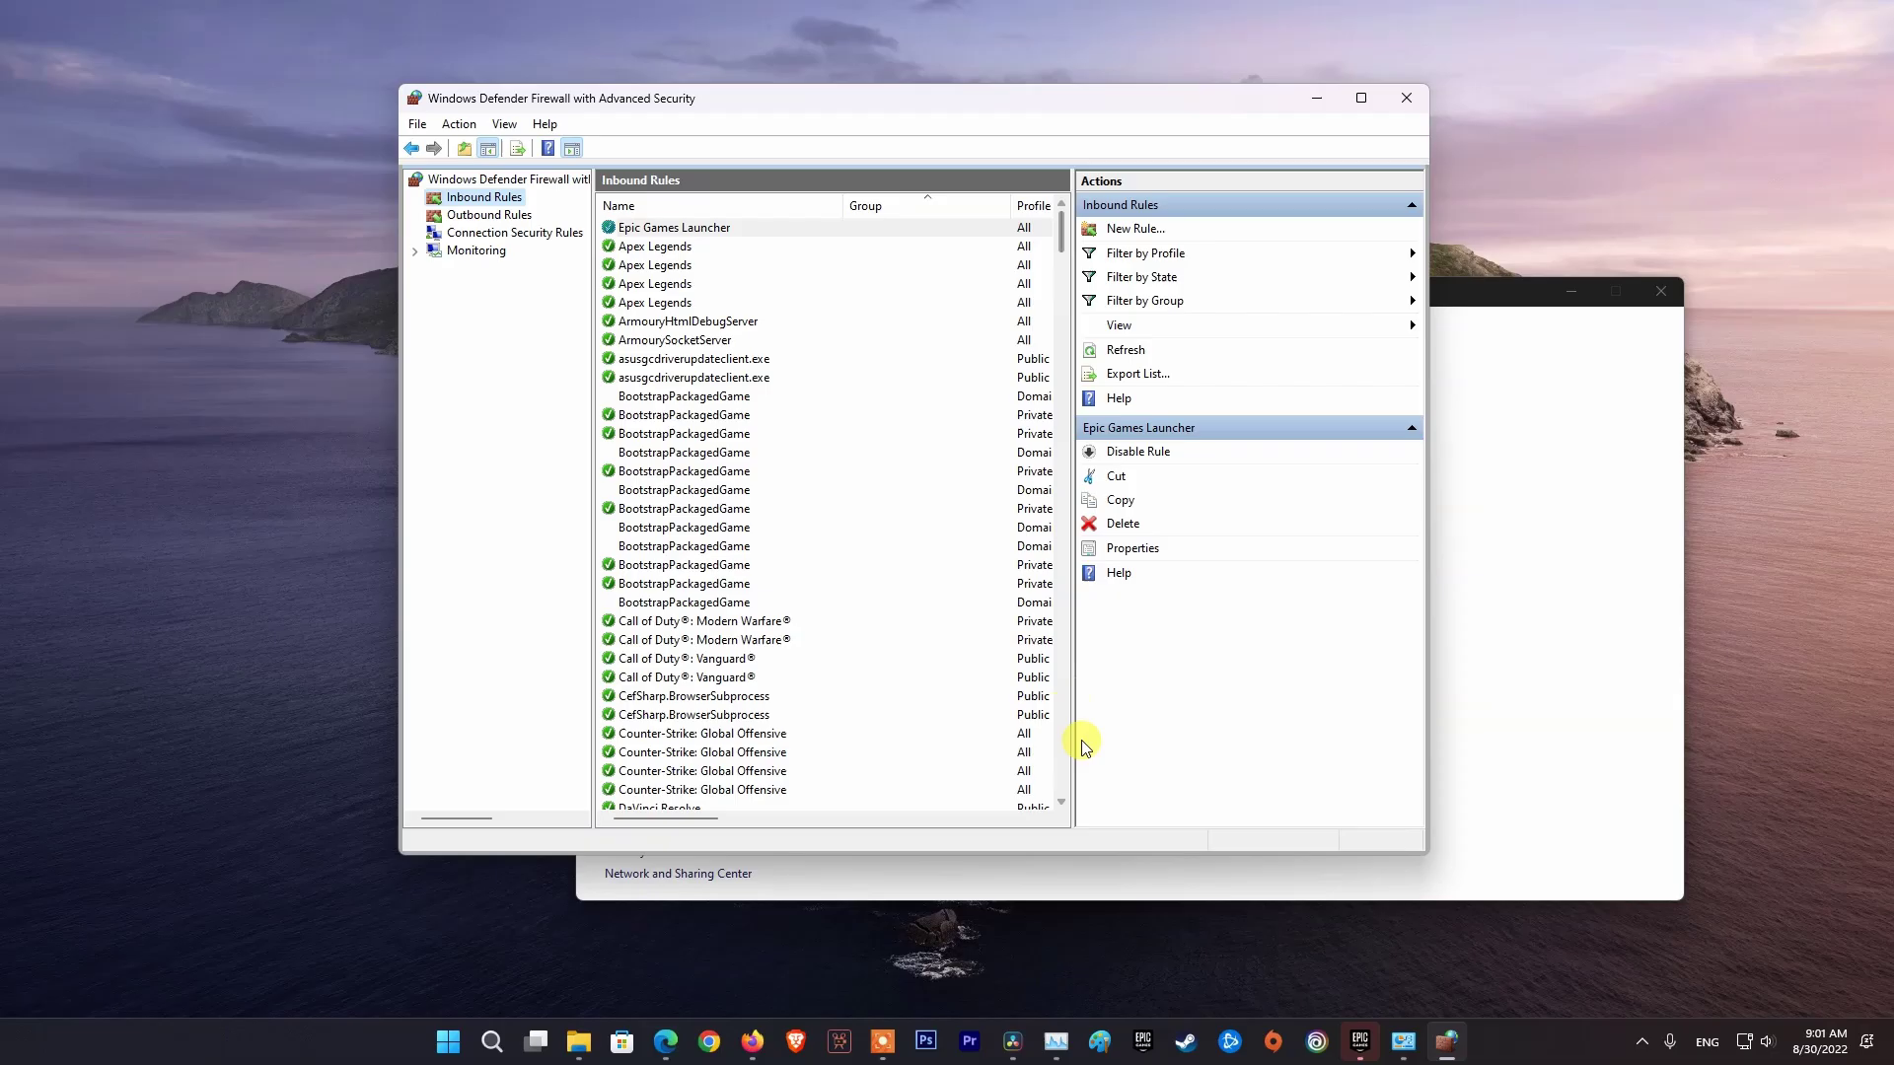
left_click(1405, 103)
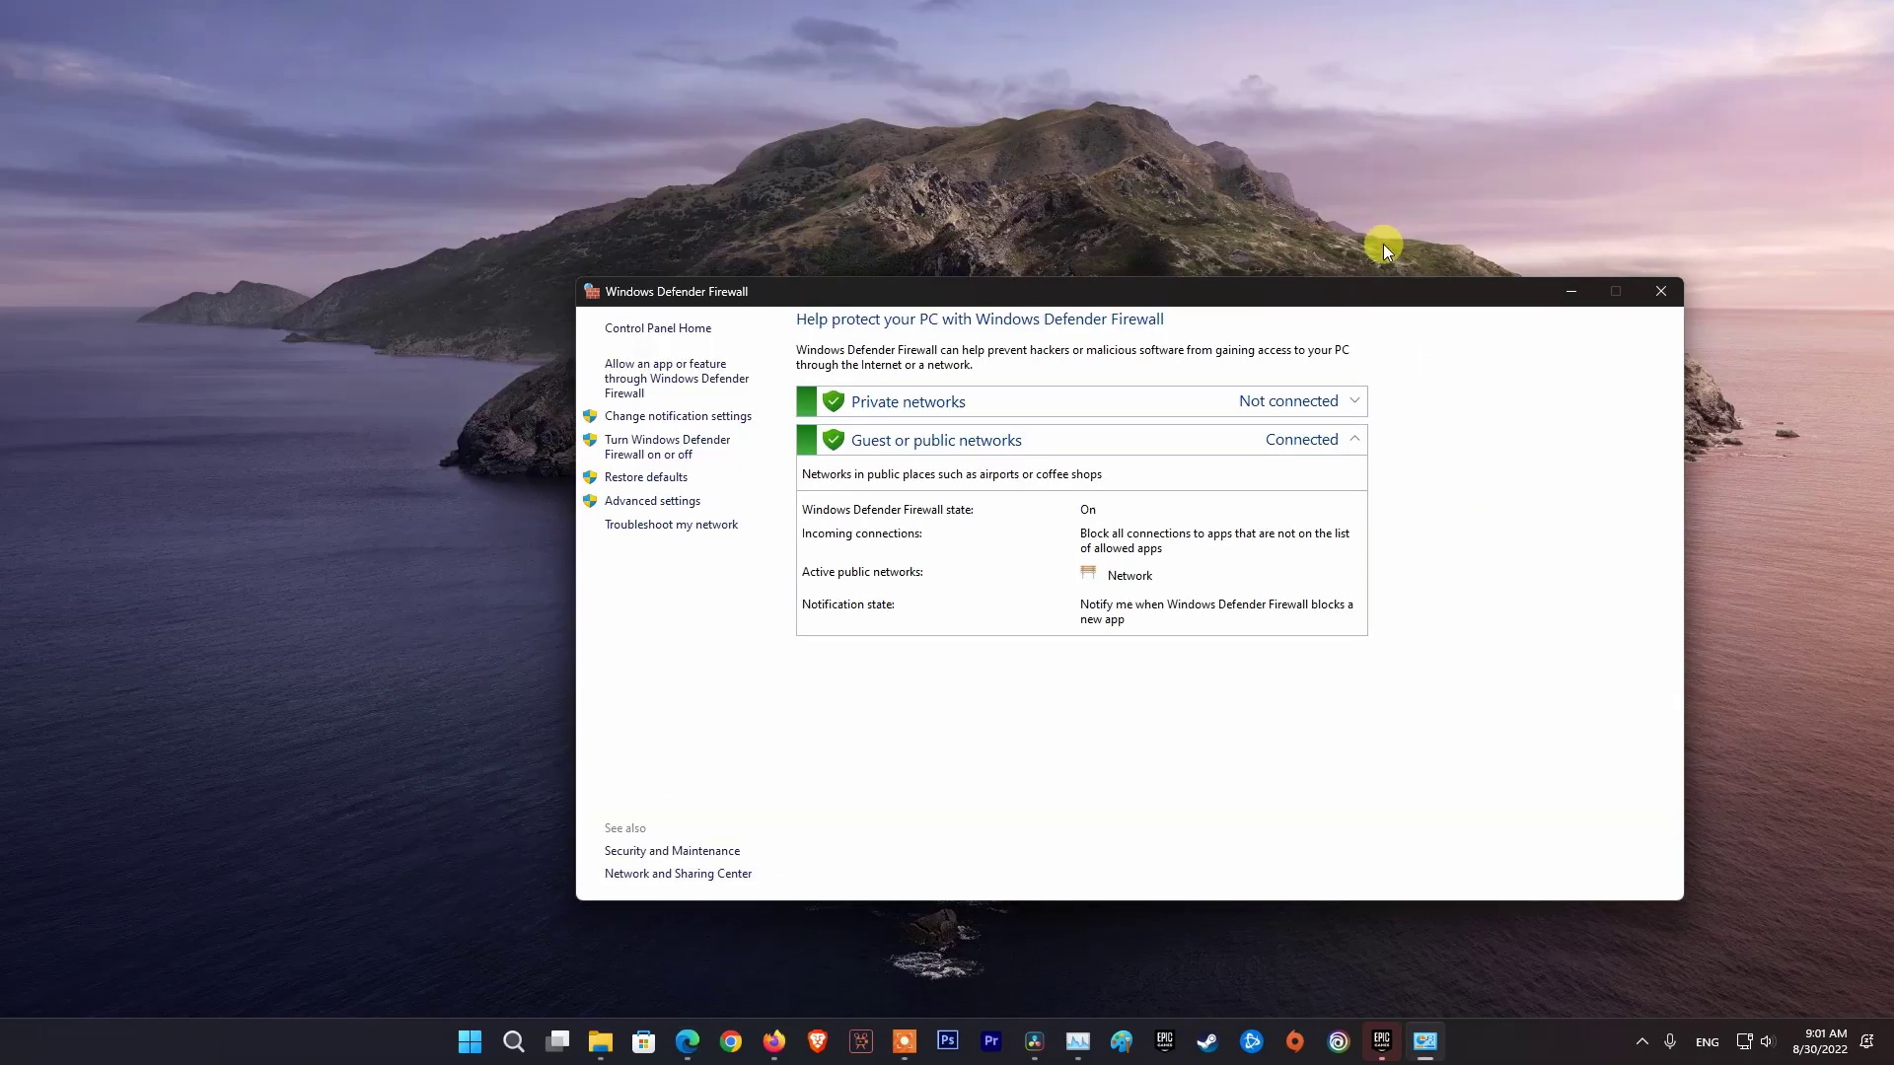
left_click(1661, 292)
left_click(535, 1040)
type("epic")
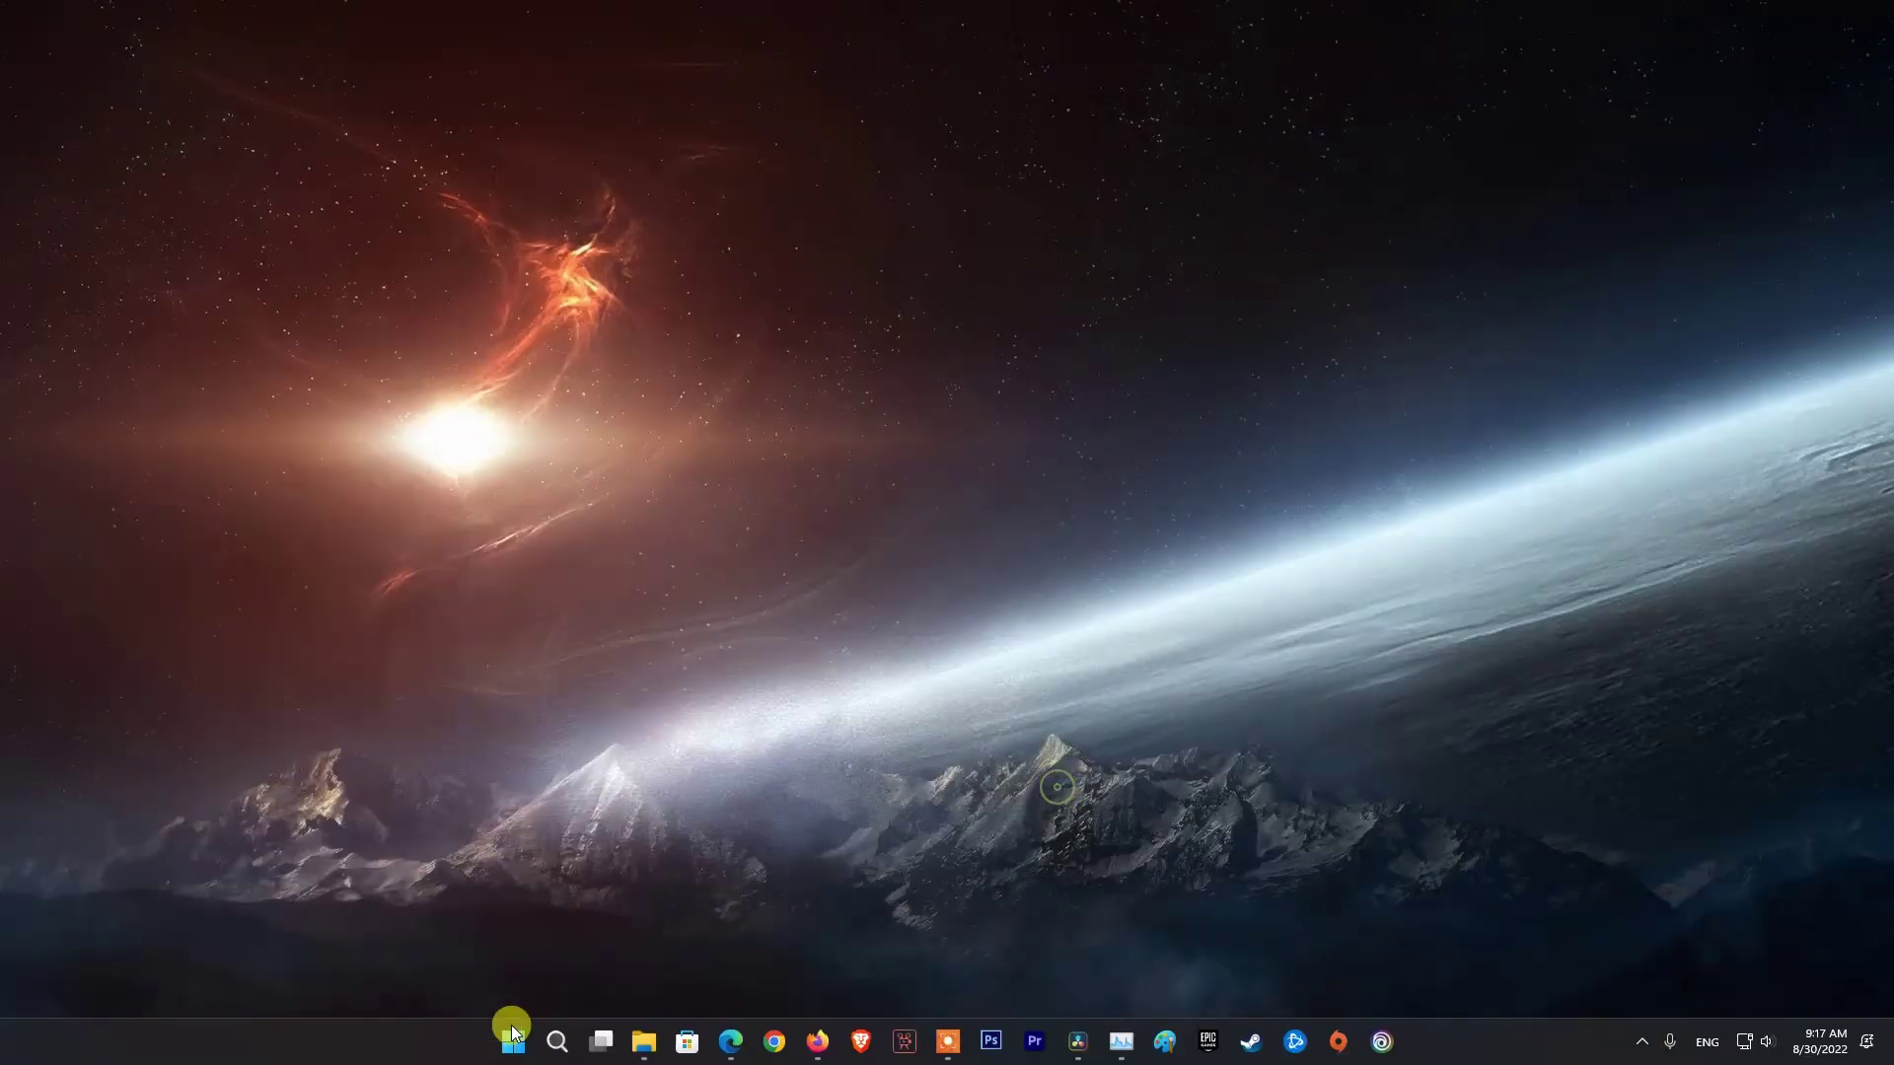
Go to Settings > Apps > Installed apps and show Epic Games Launcher's uninstall option
left_click(512, 1038)
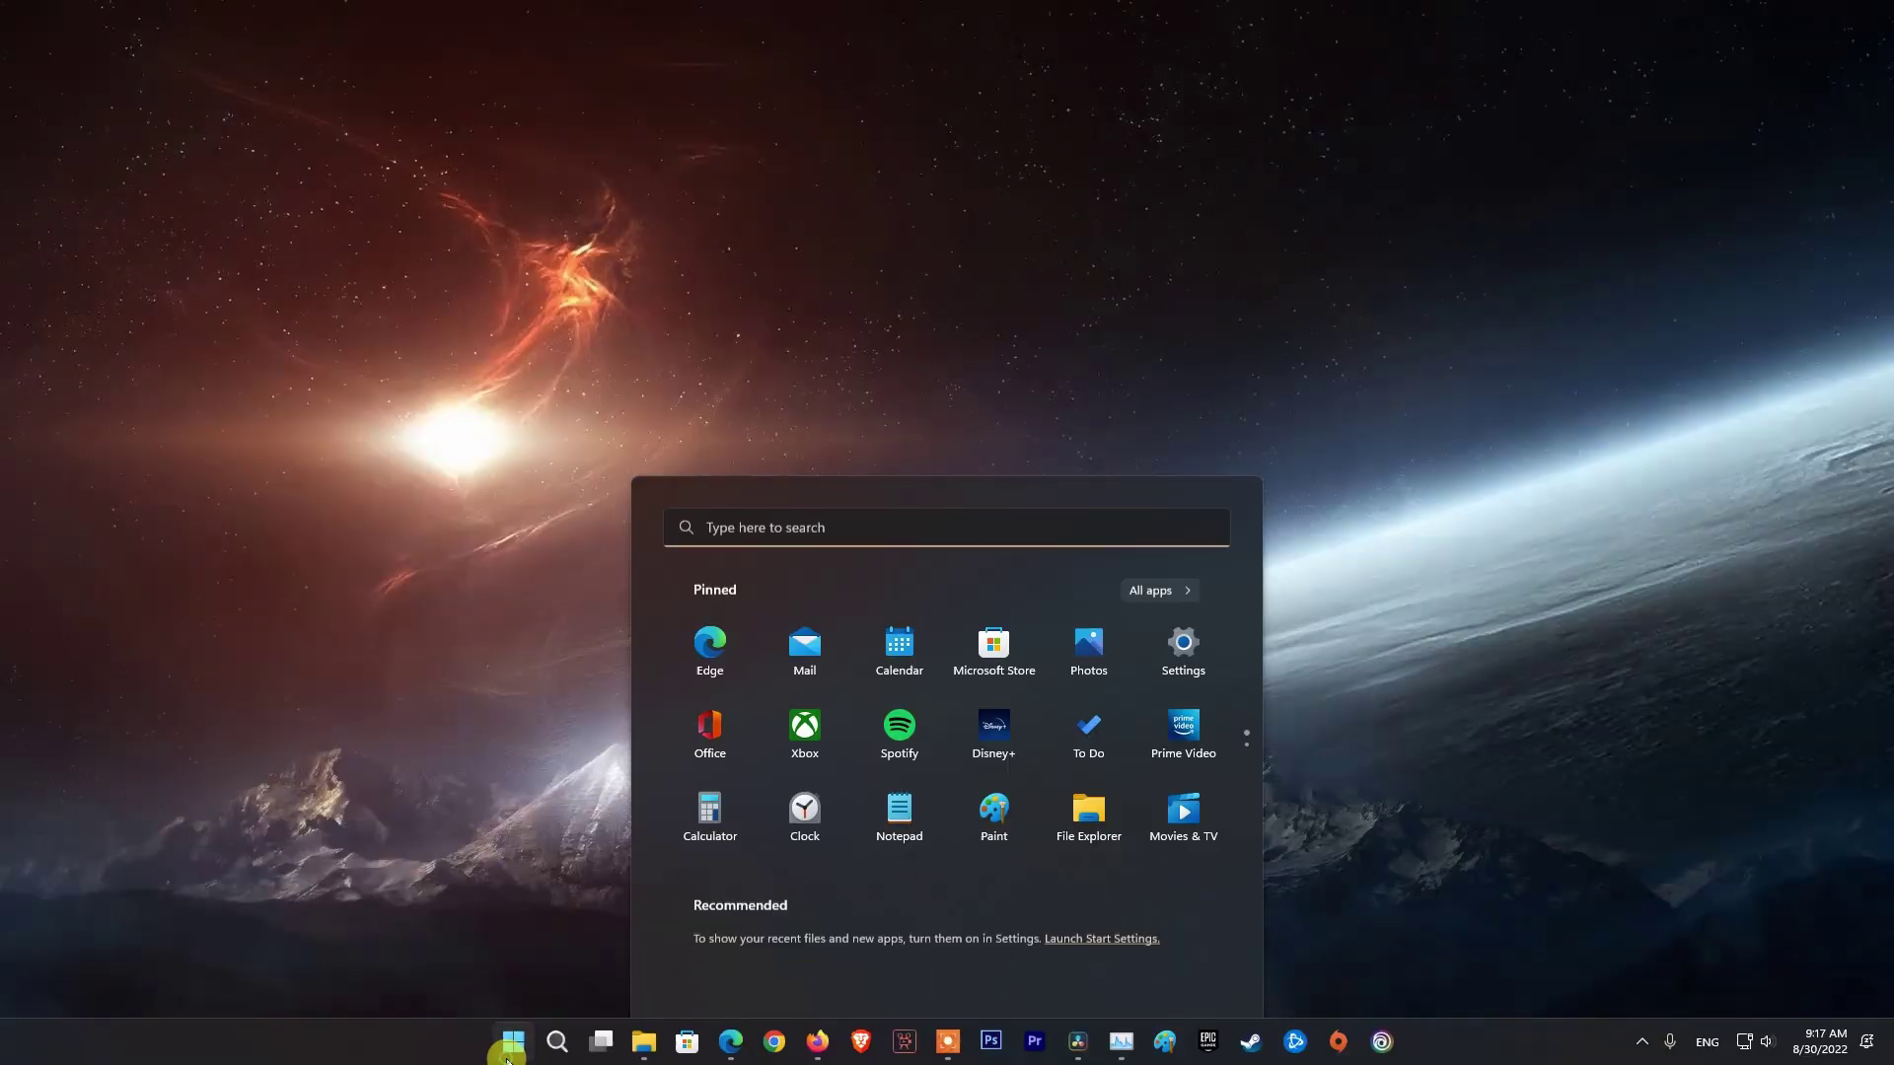
left_click(1180, 461)
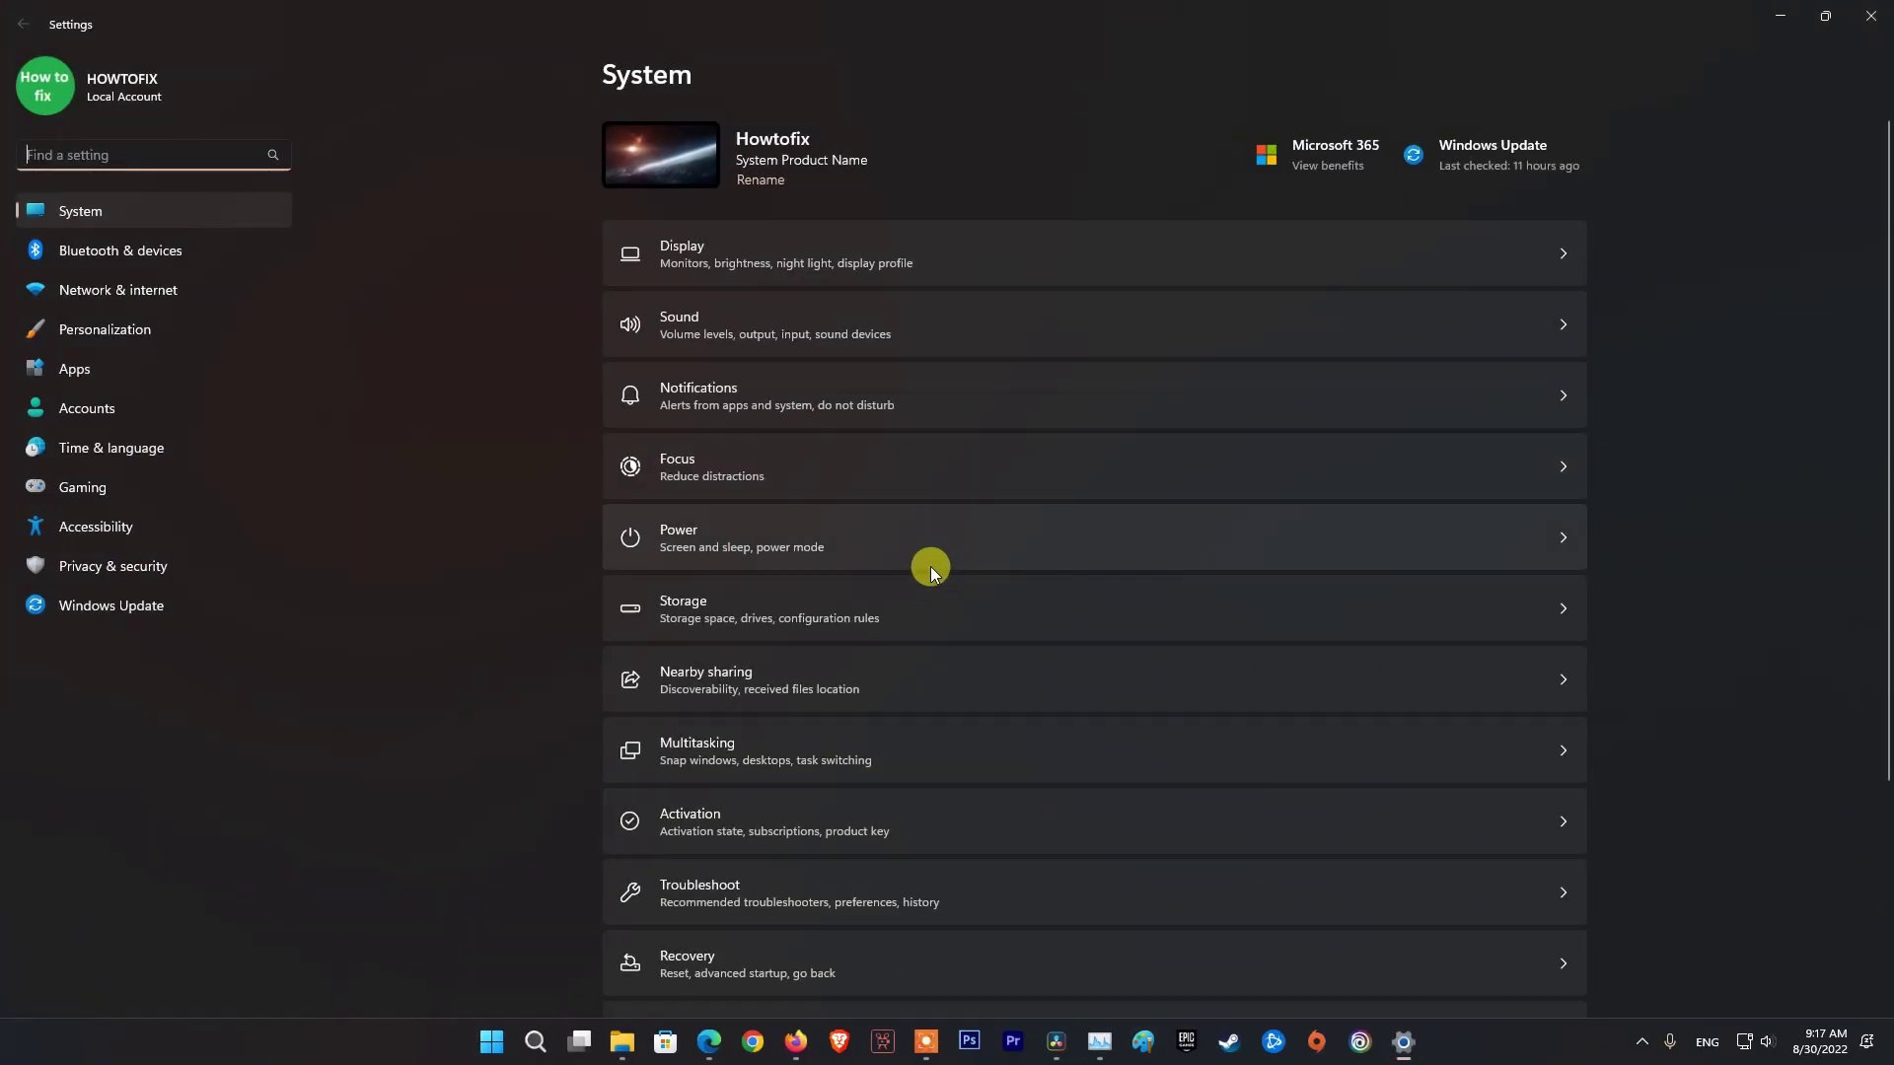
left_click(98, 370)
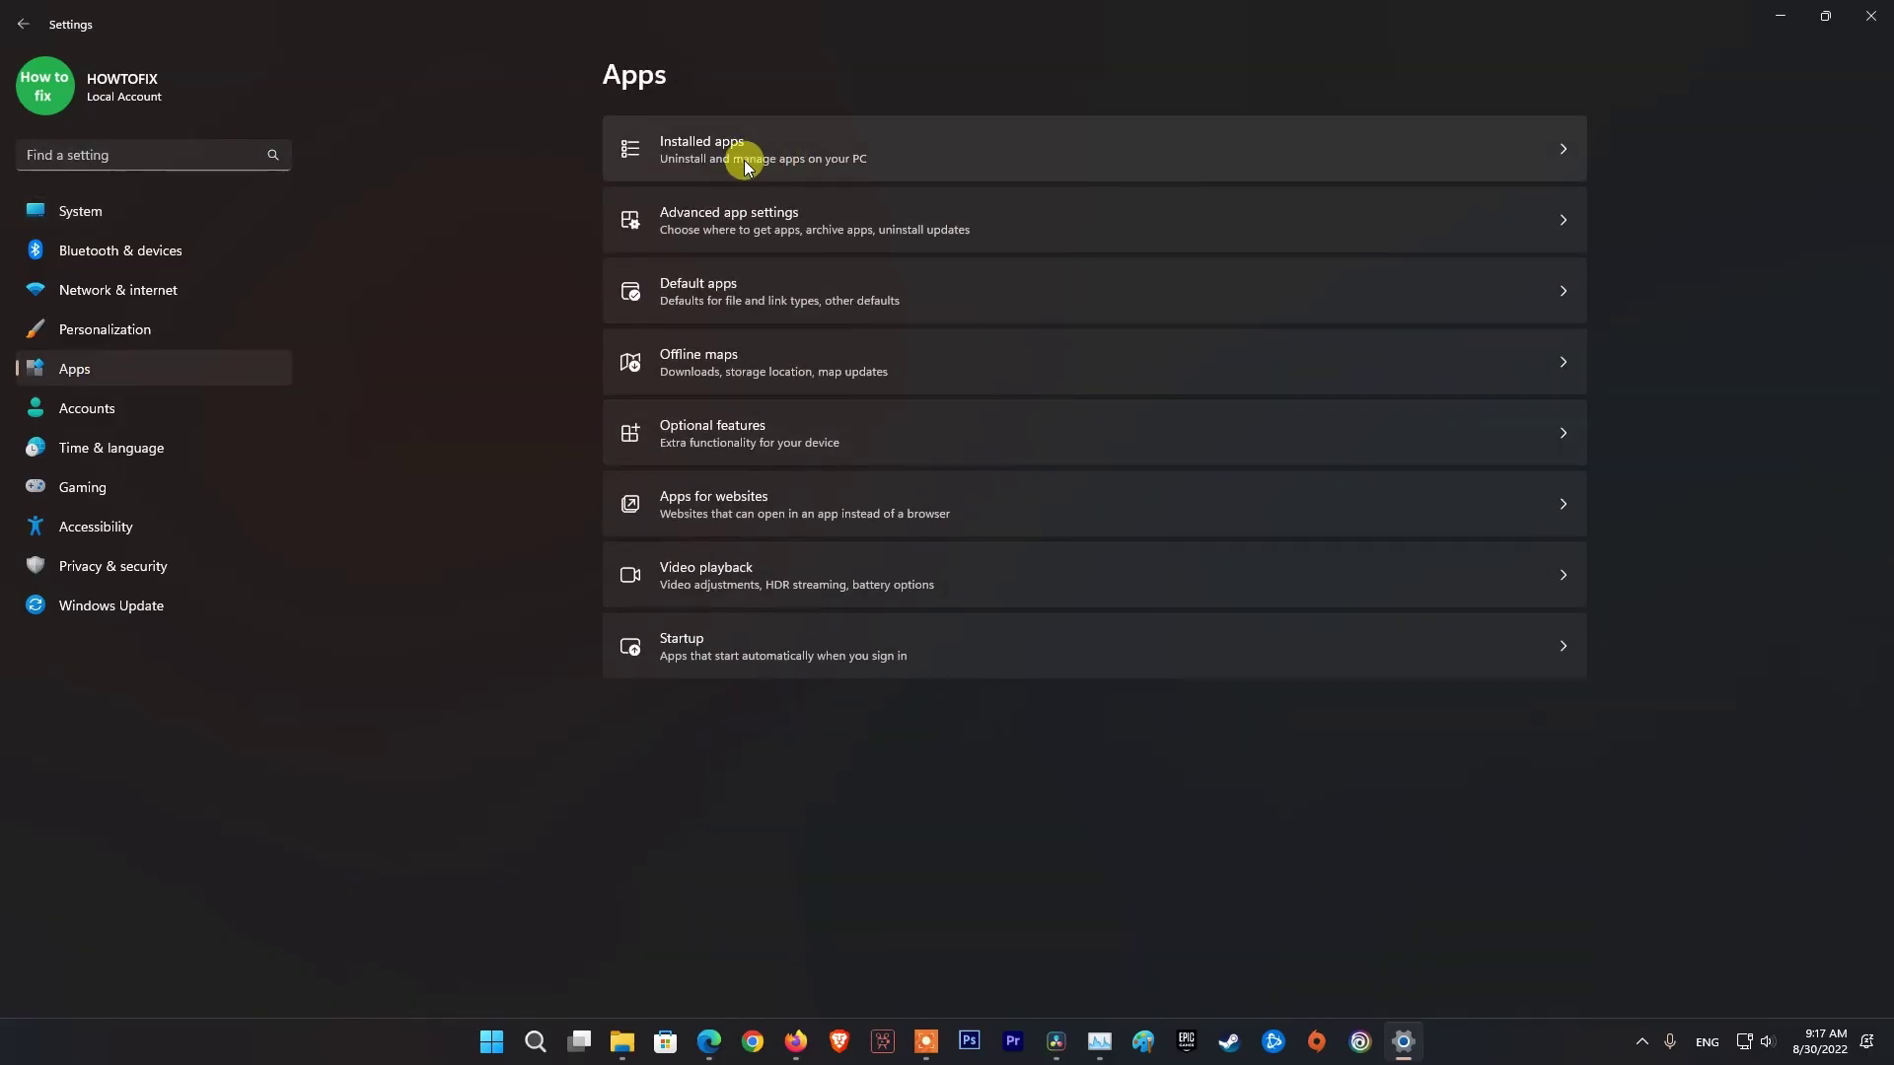
left_click(735, 219)
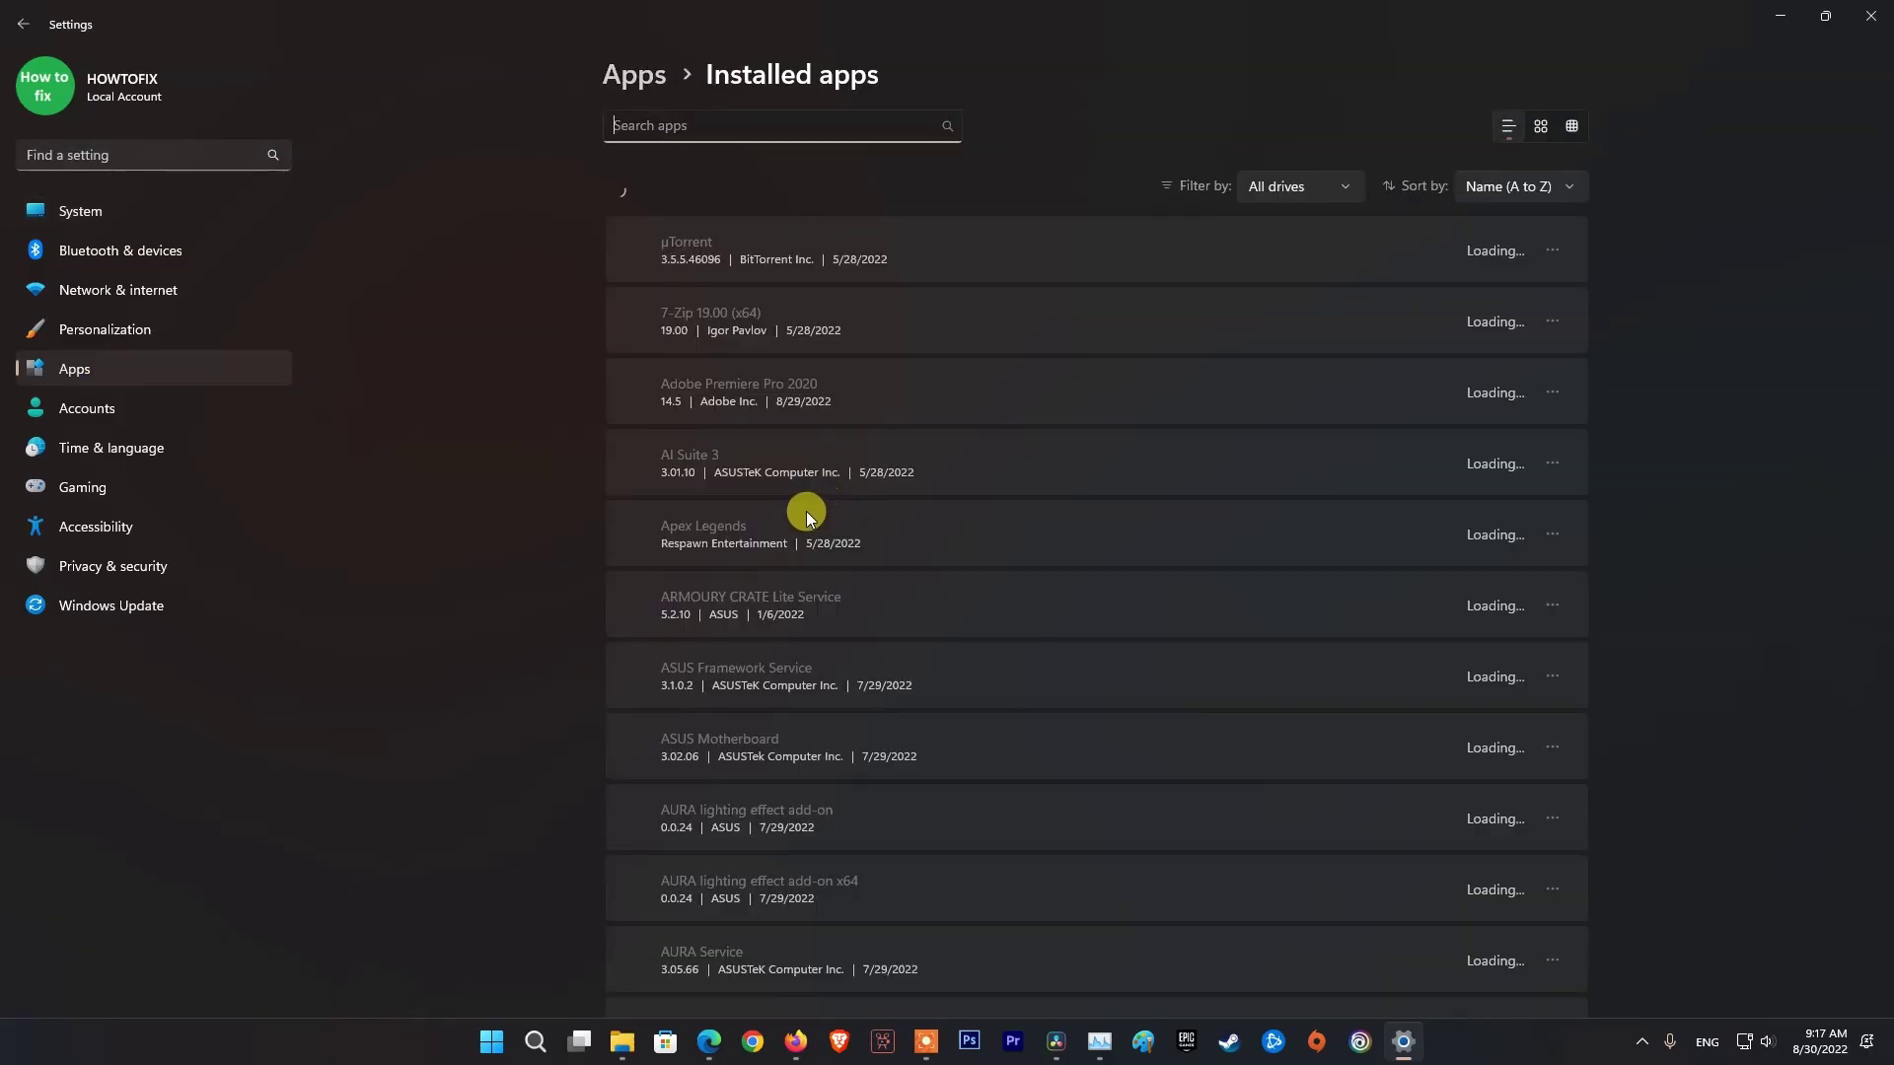
scroll(812, 596, "down", 6)
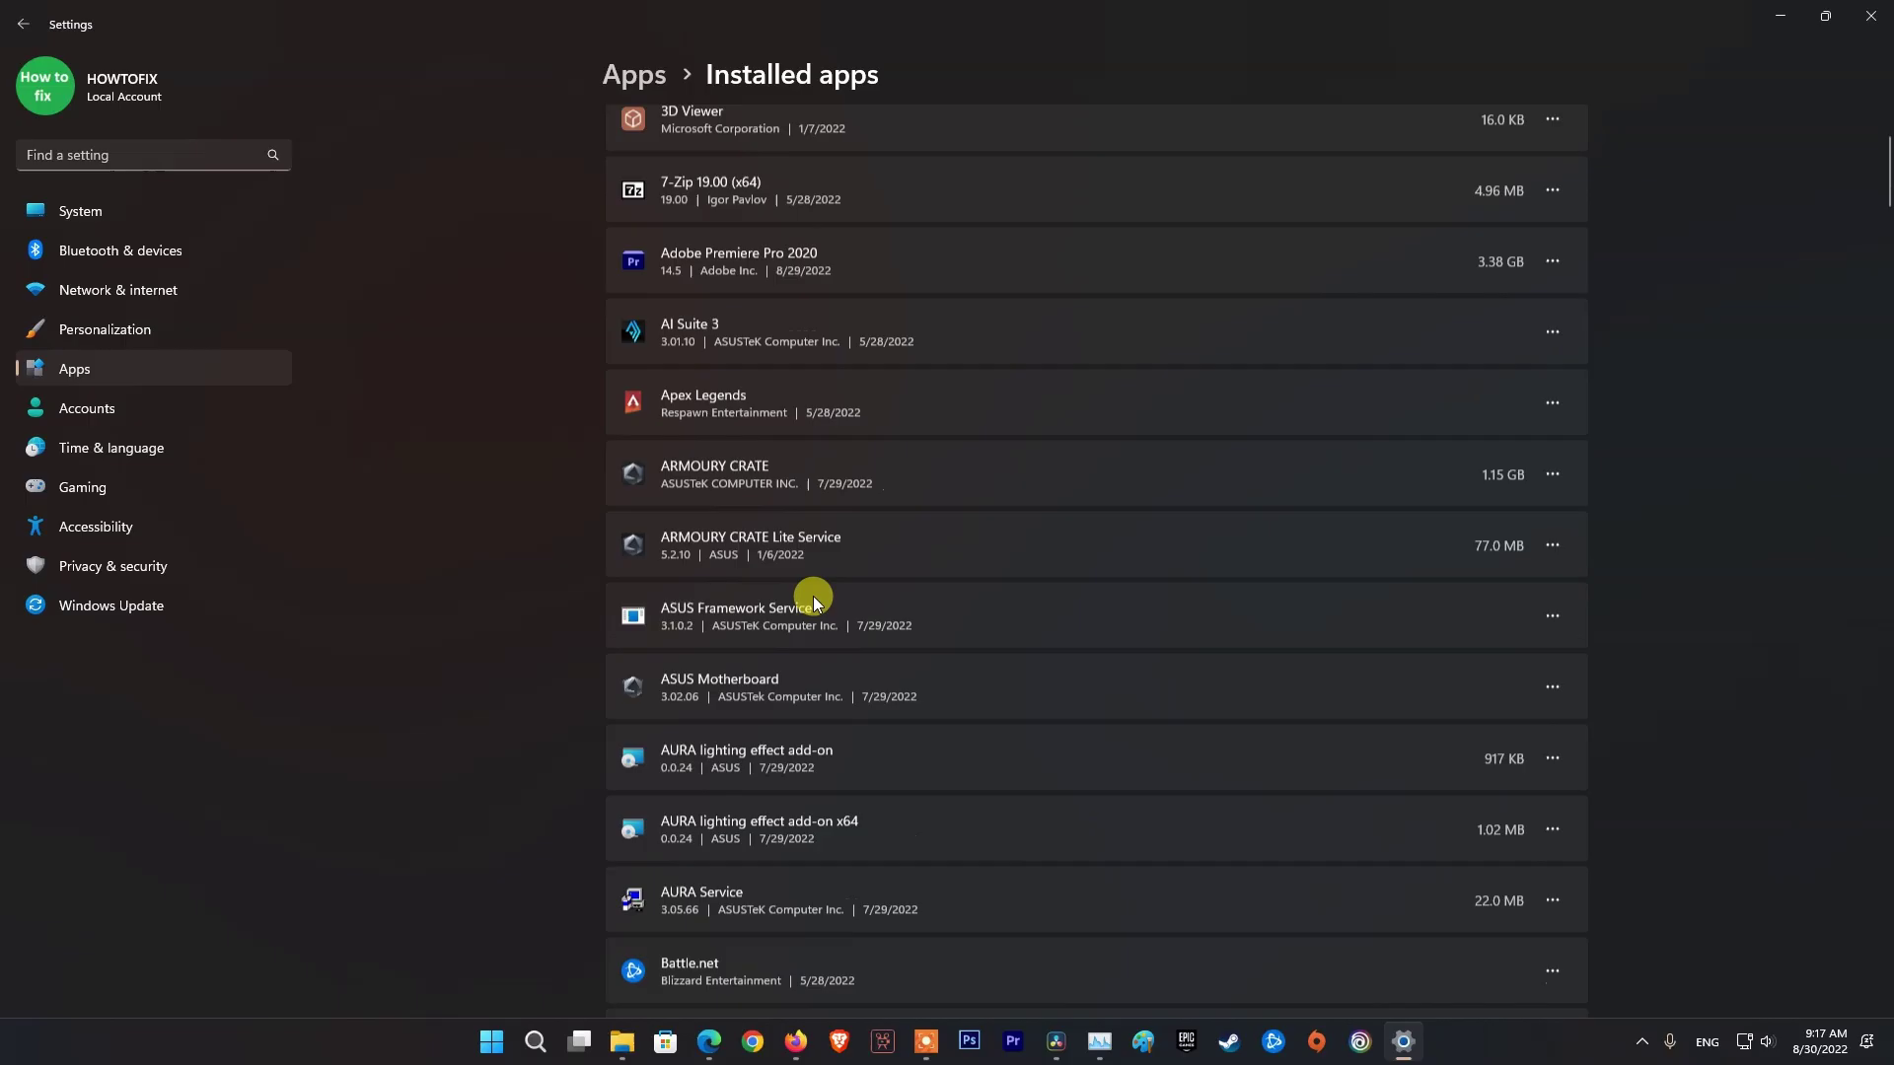
scroll(812, 595, "down", 8)
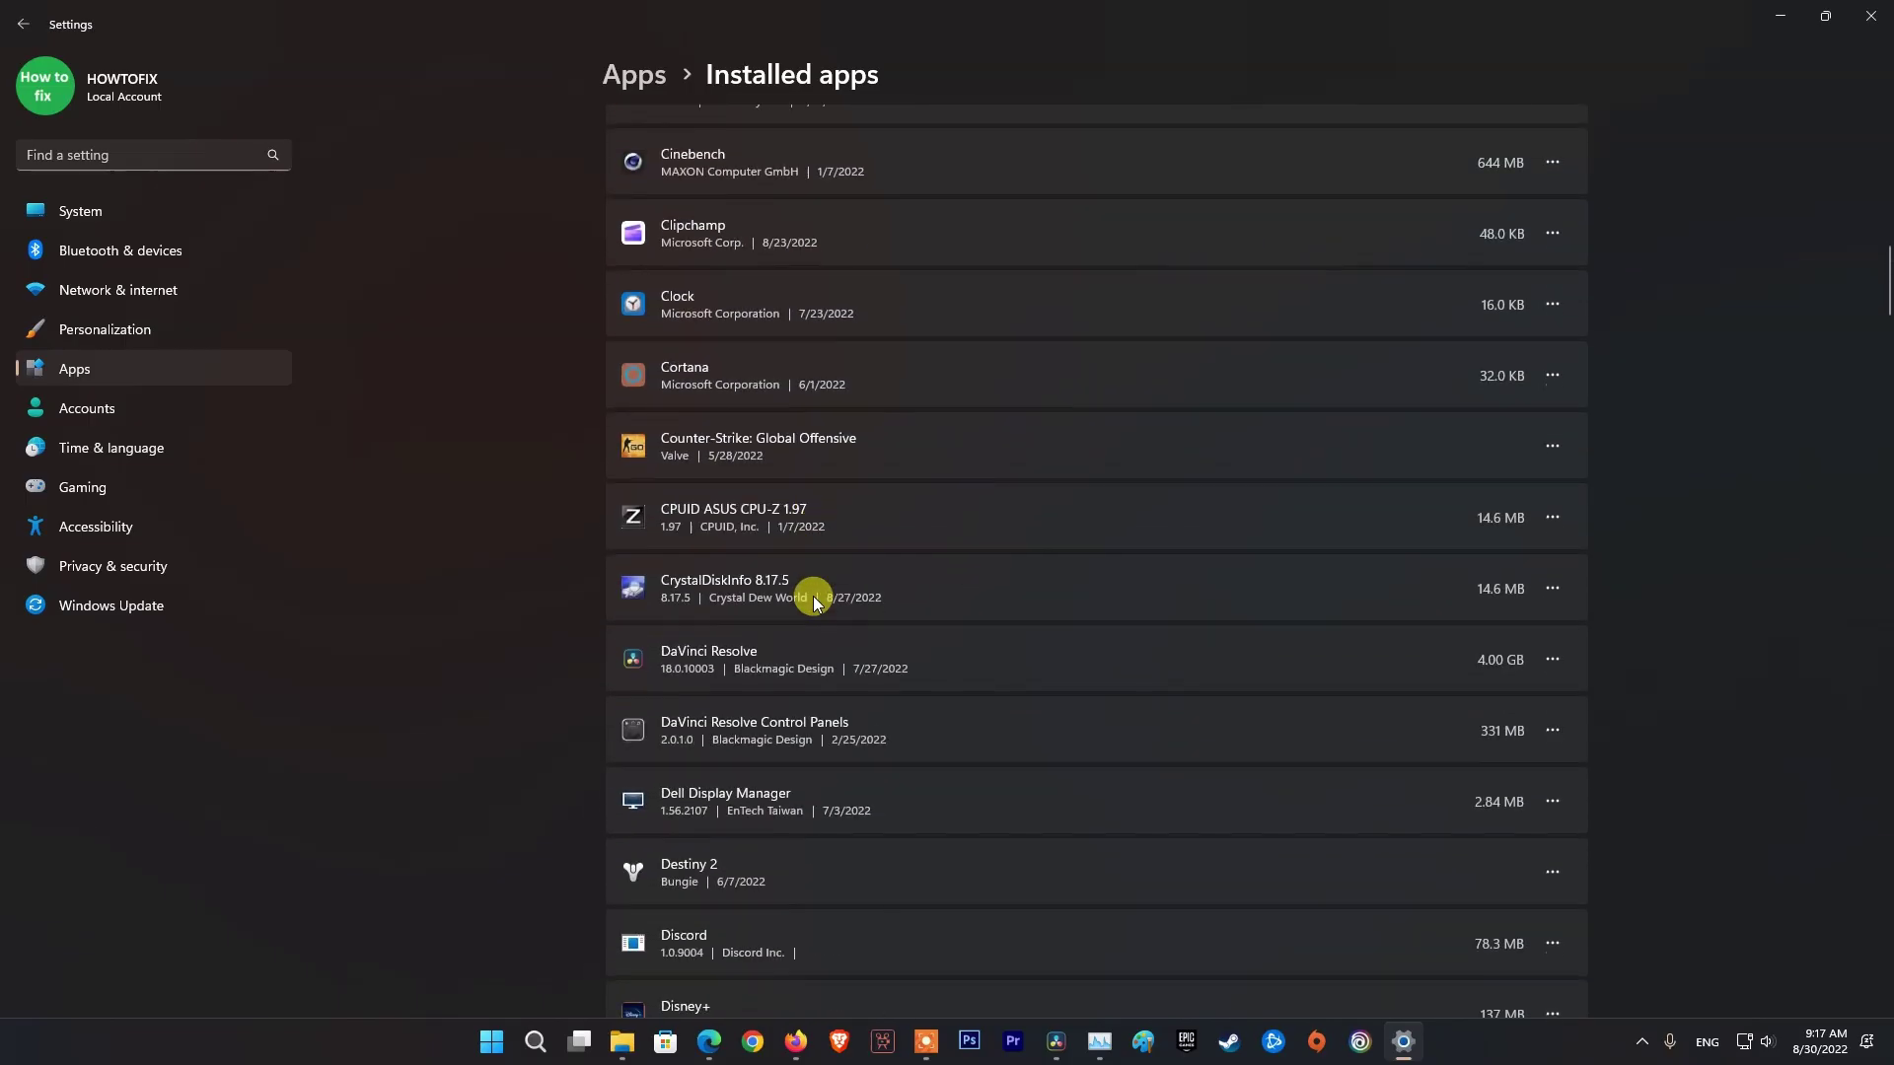
scroll(813, 596, "down", 5)
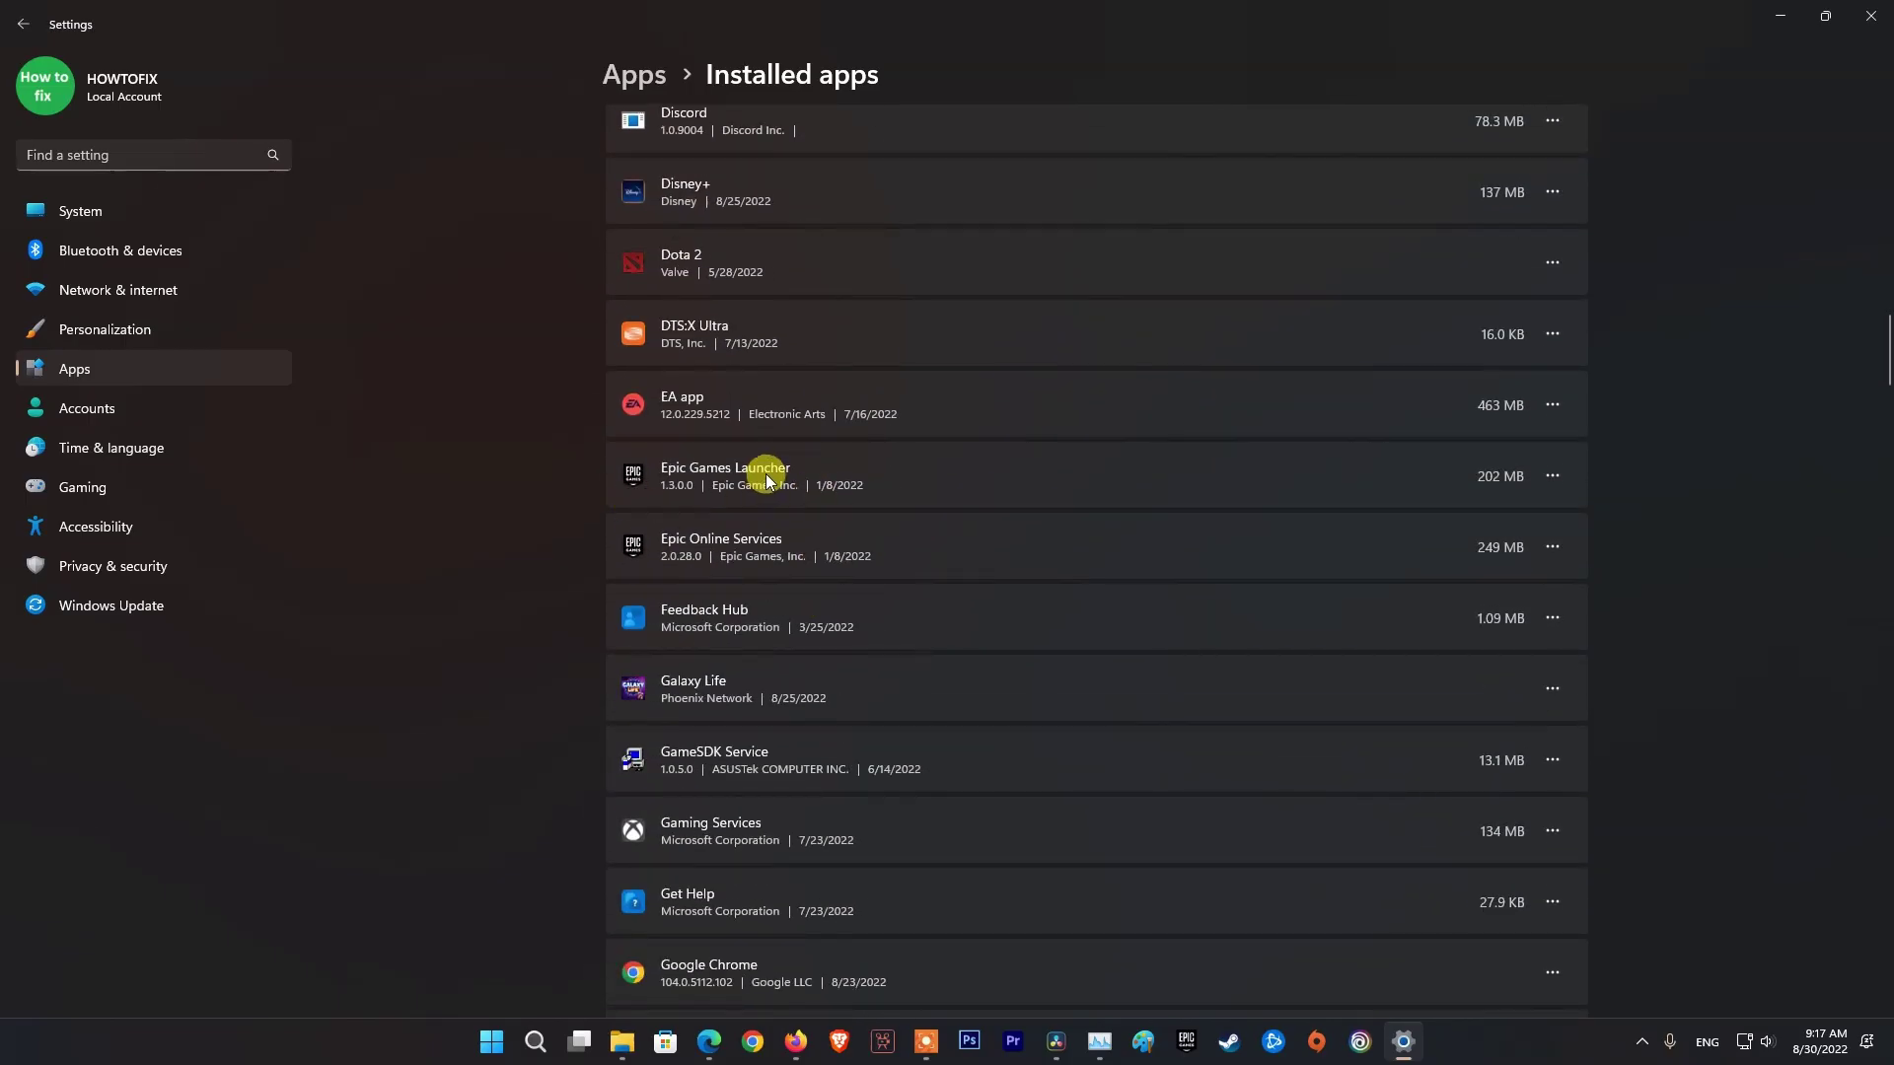
left_click(1553, 475)
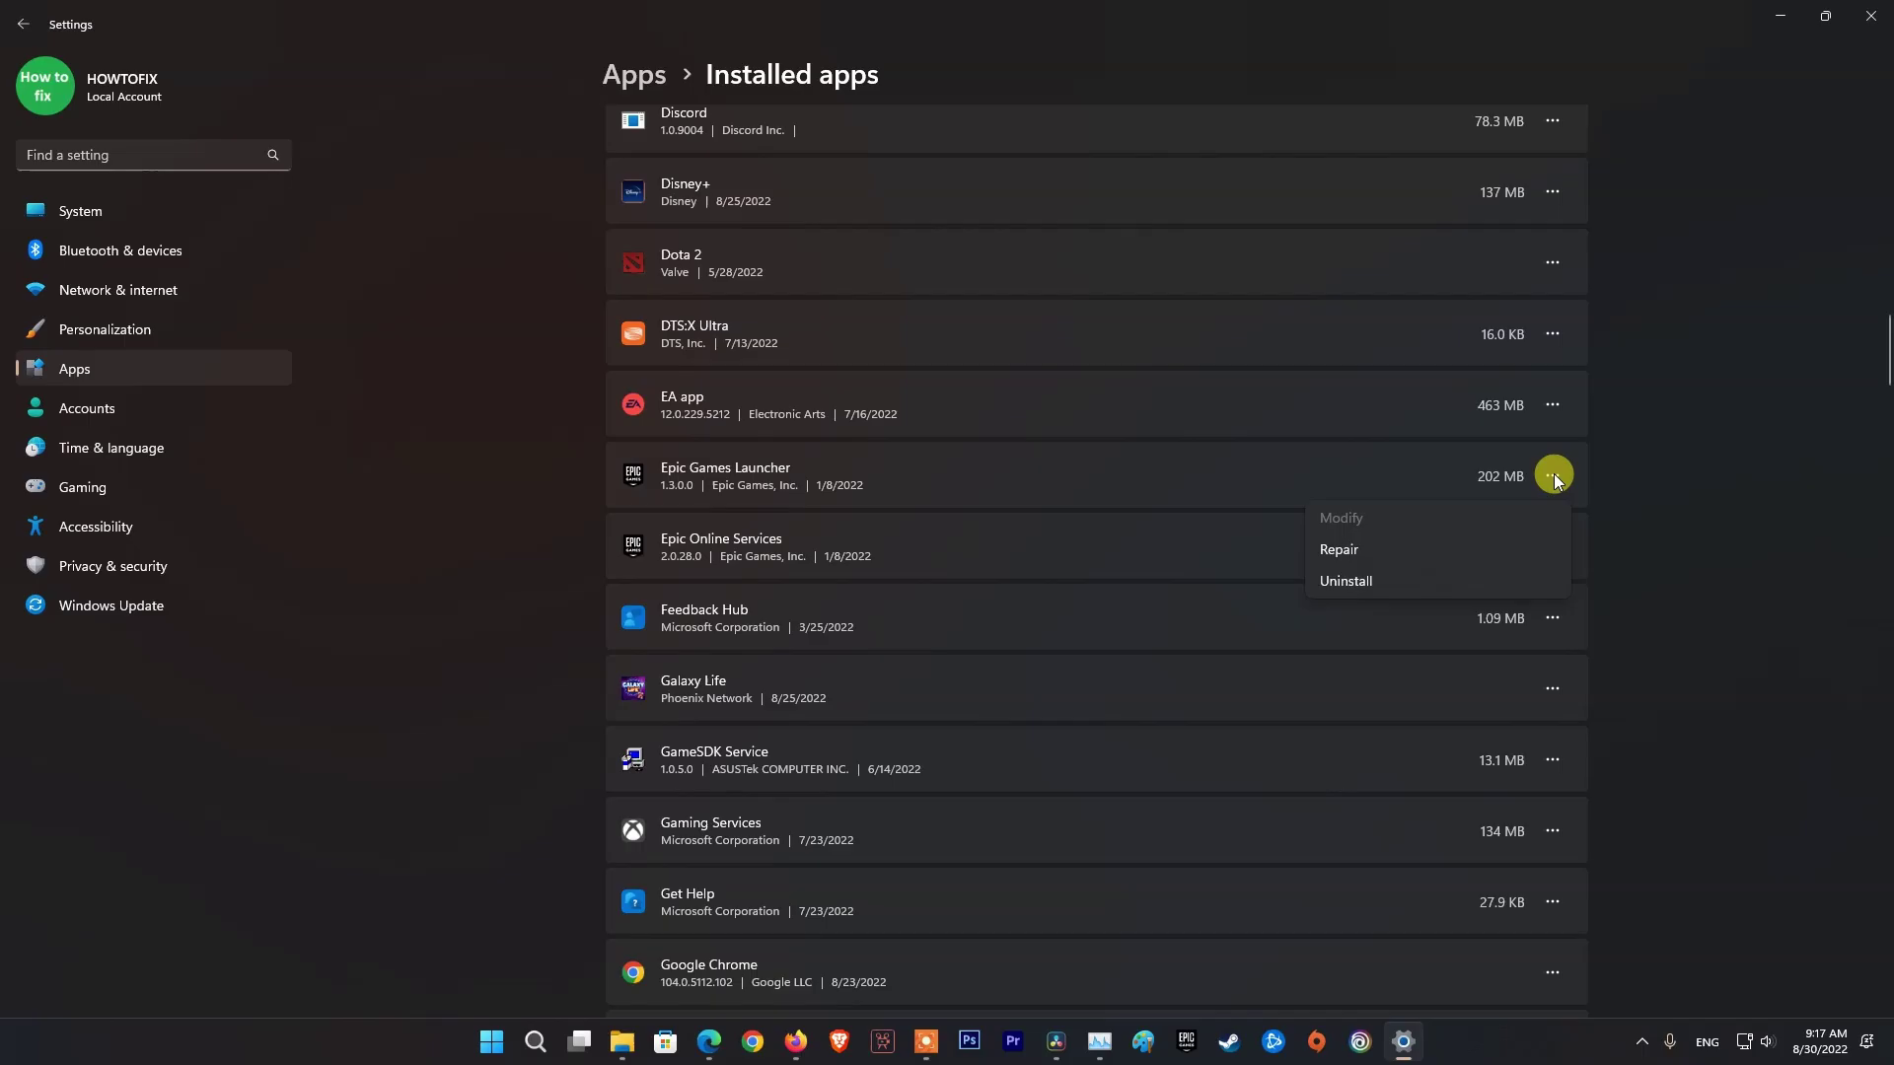